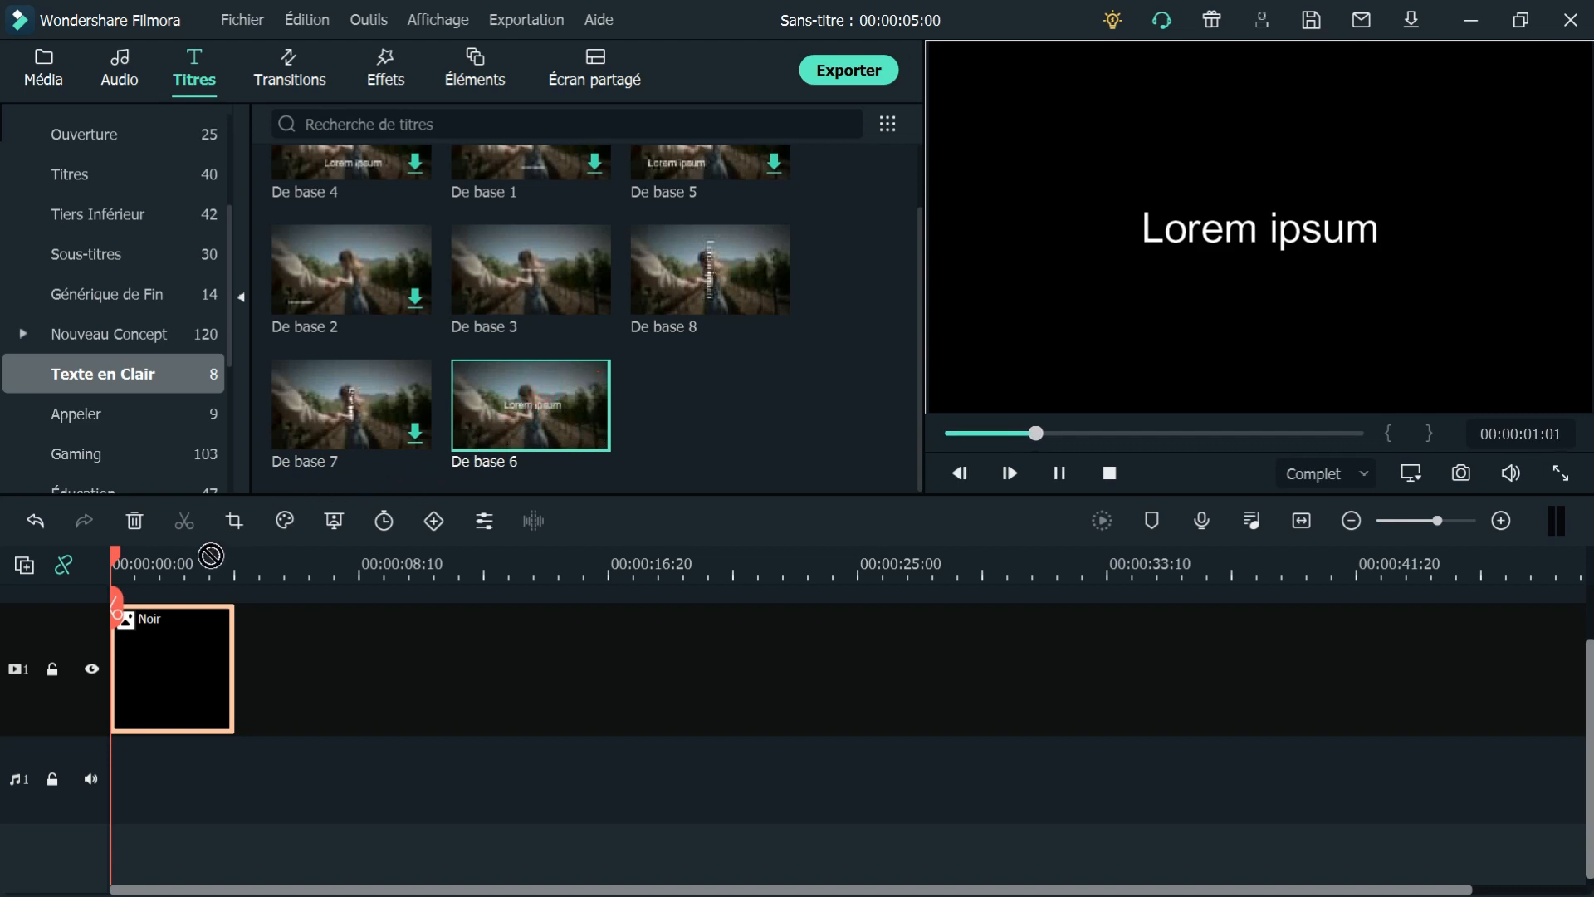
# Place the De base 6 title on the track above the Noir clip and change its text to "Wondershare"
pyautogui.moveTo(151, 589); pyautogui.dragTo(117, 605)
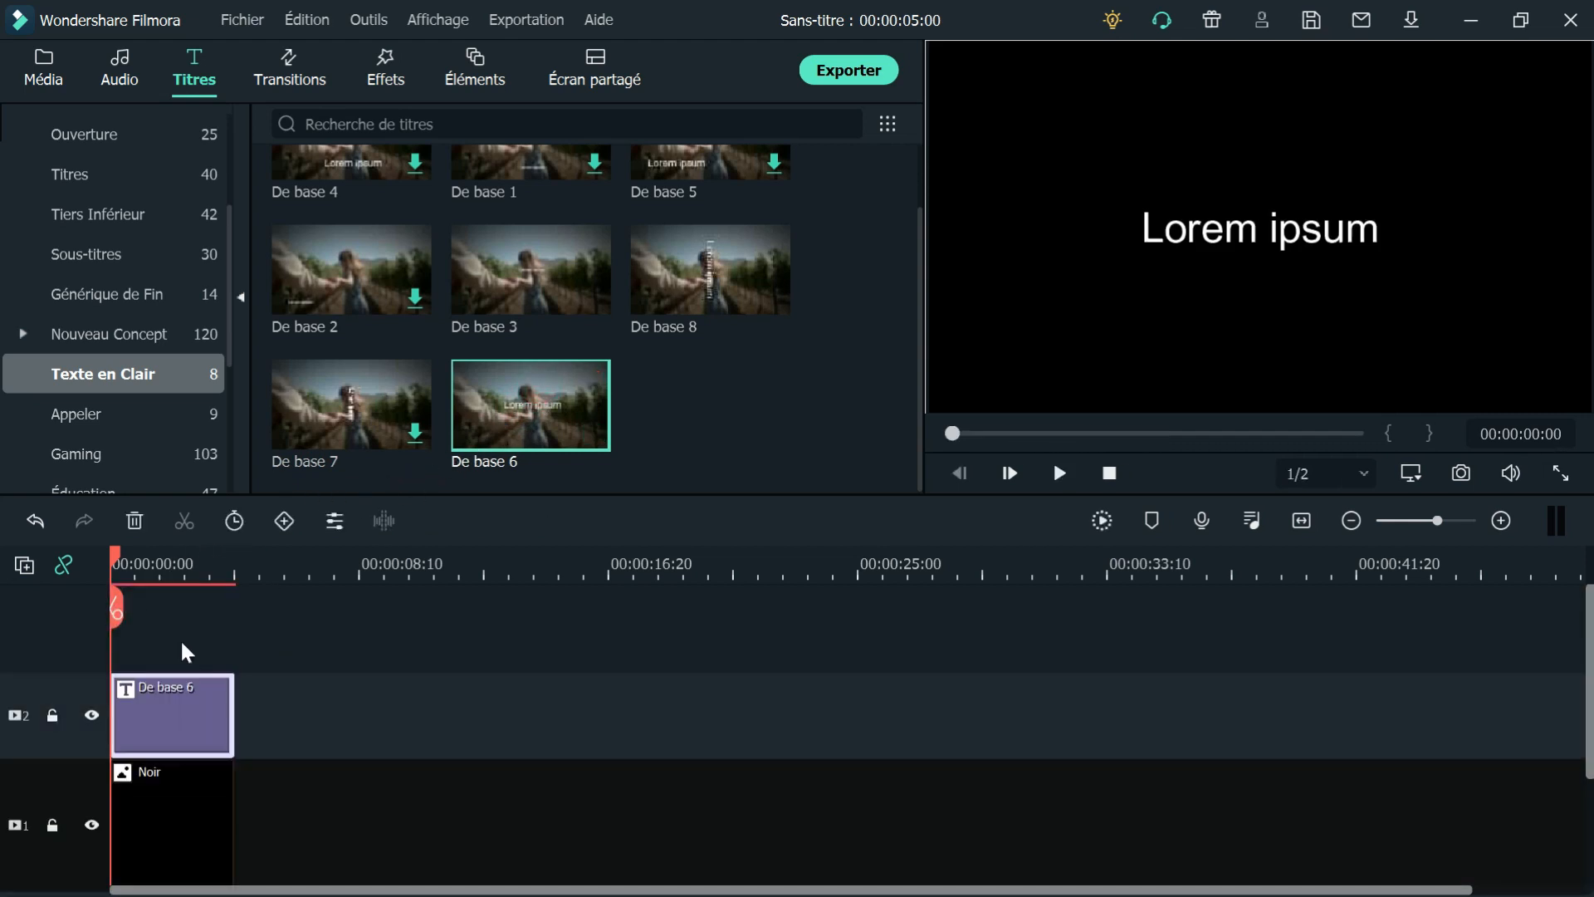
pyautogui.doubleClick(185, 706)
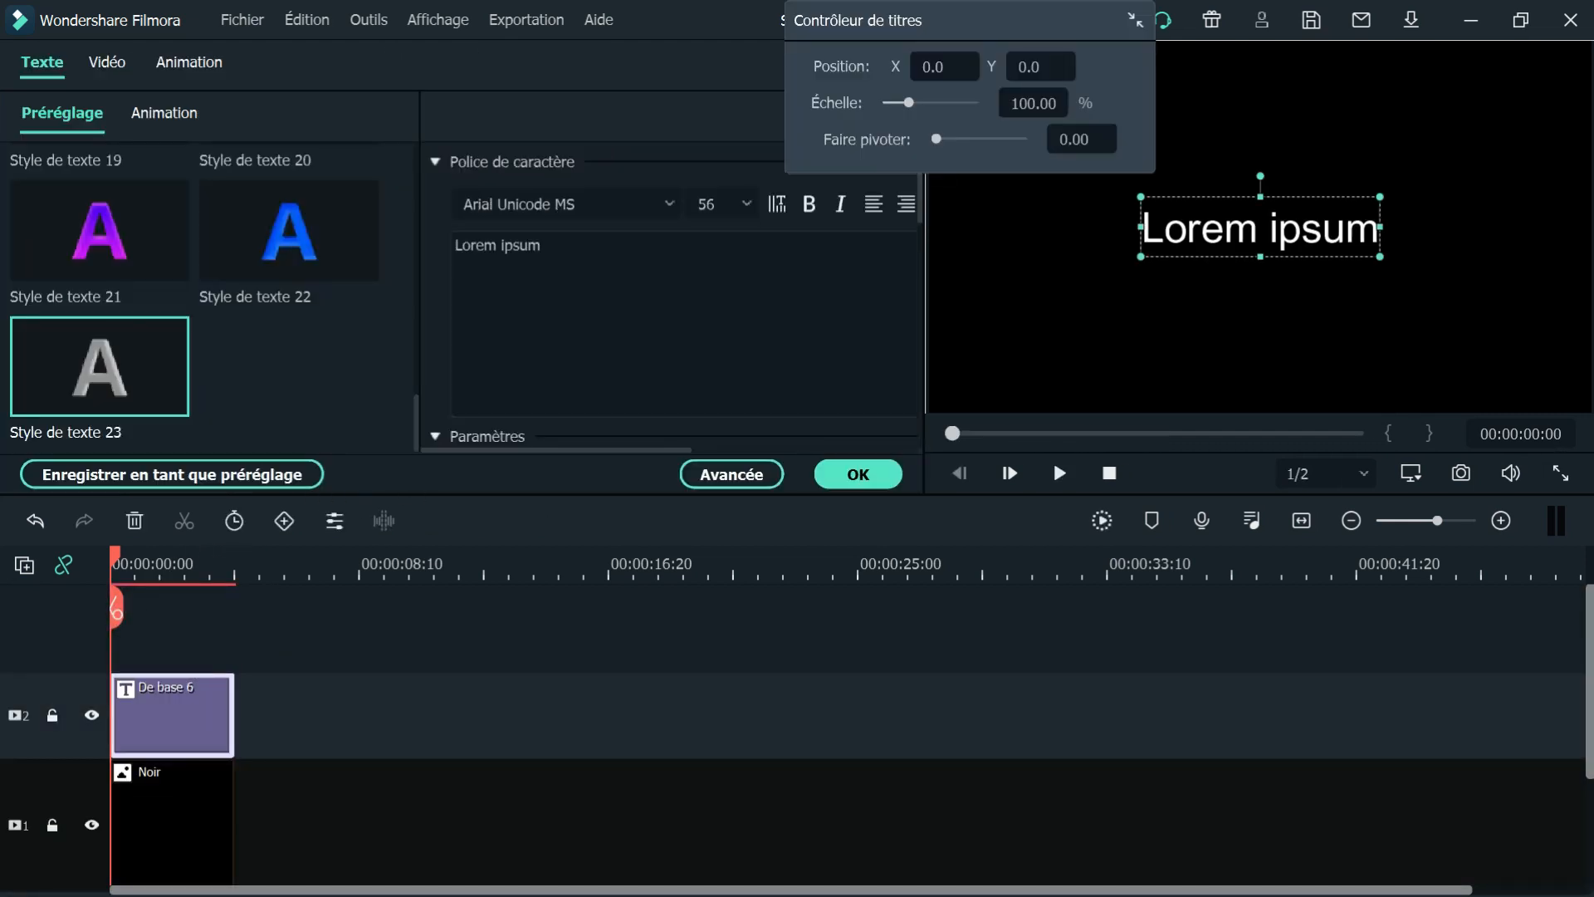
pyautogui.doubleClick(566, 252)
pyautogui.click(566, 252)
pyautogui.write('Wonders')
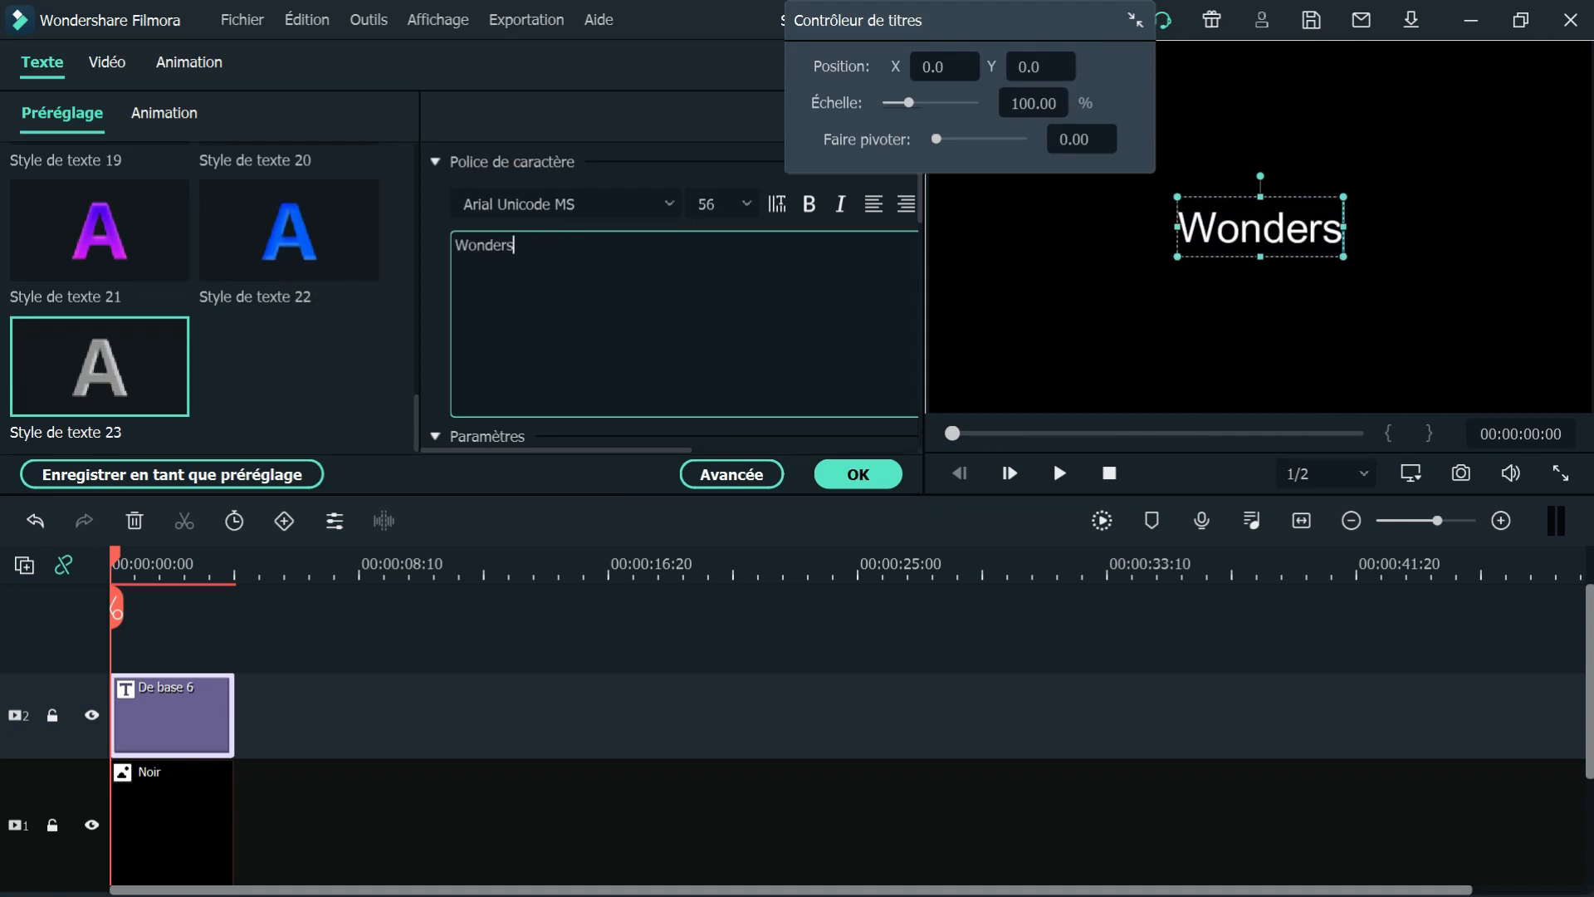
pyautogui.write('hare')
# Set the Wondershare title's font to Exo ExtraLight and its size to 62
pyautogui.click(674, 205)
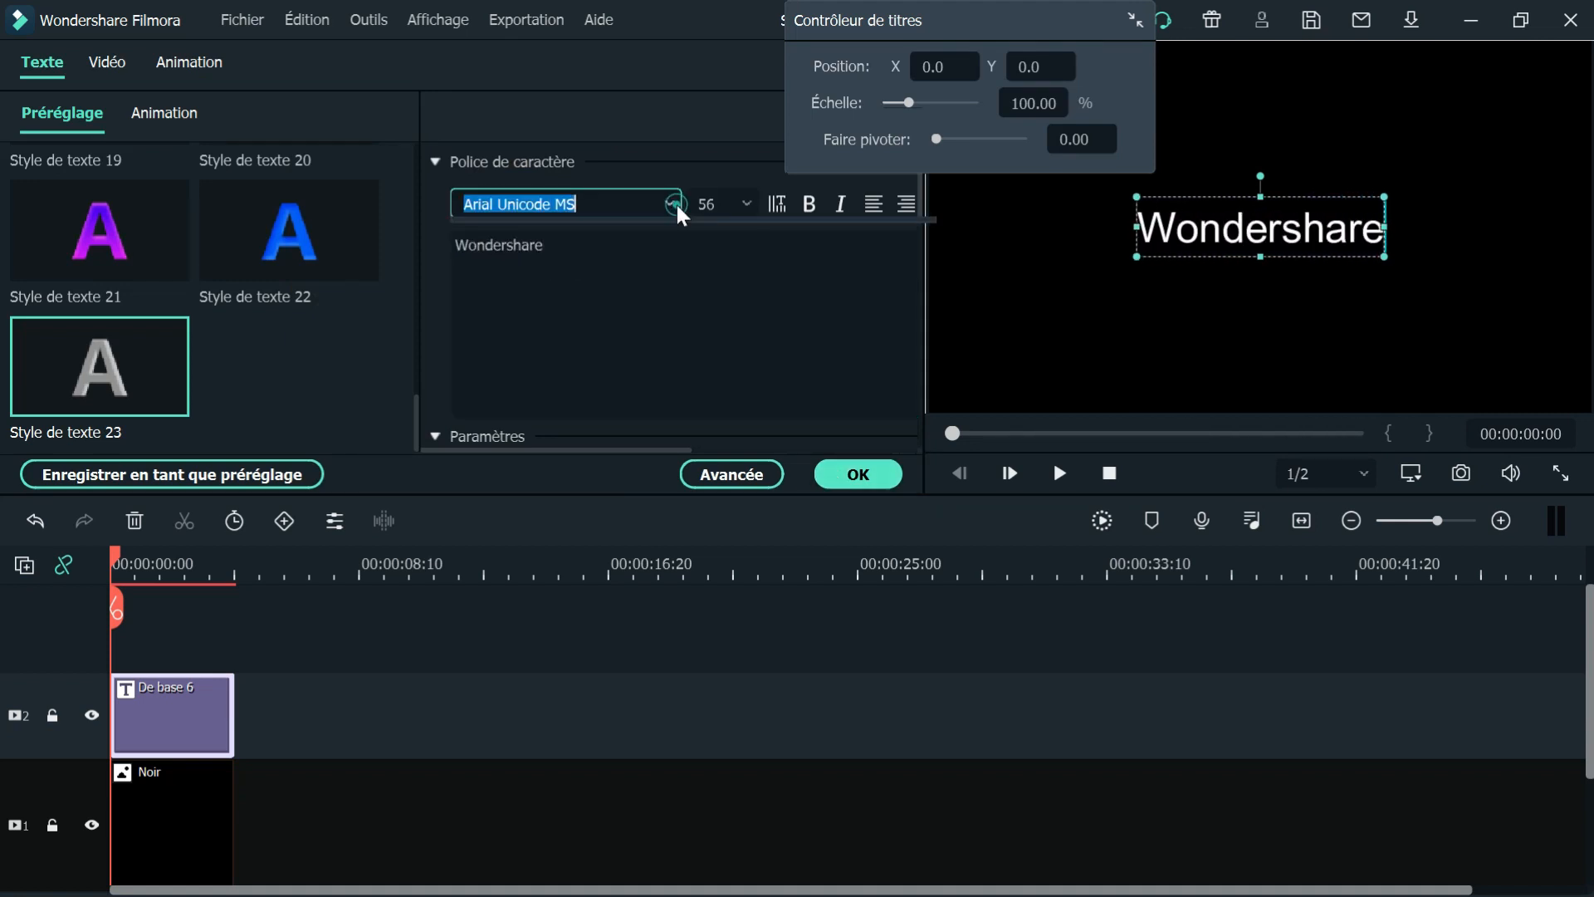
pyautogui.press('e')
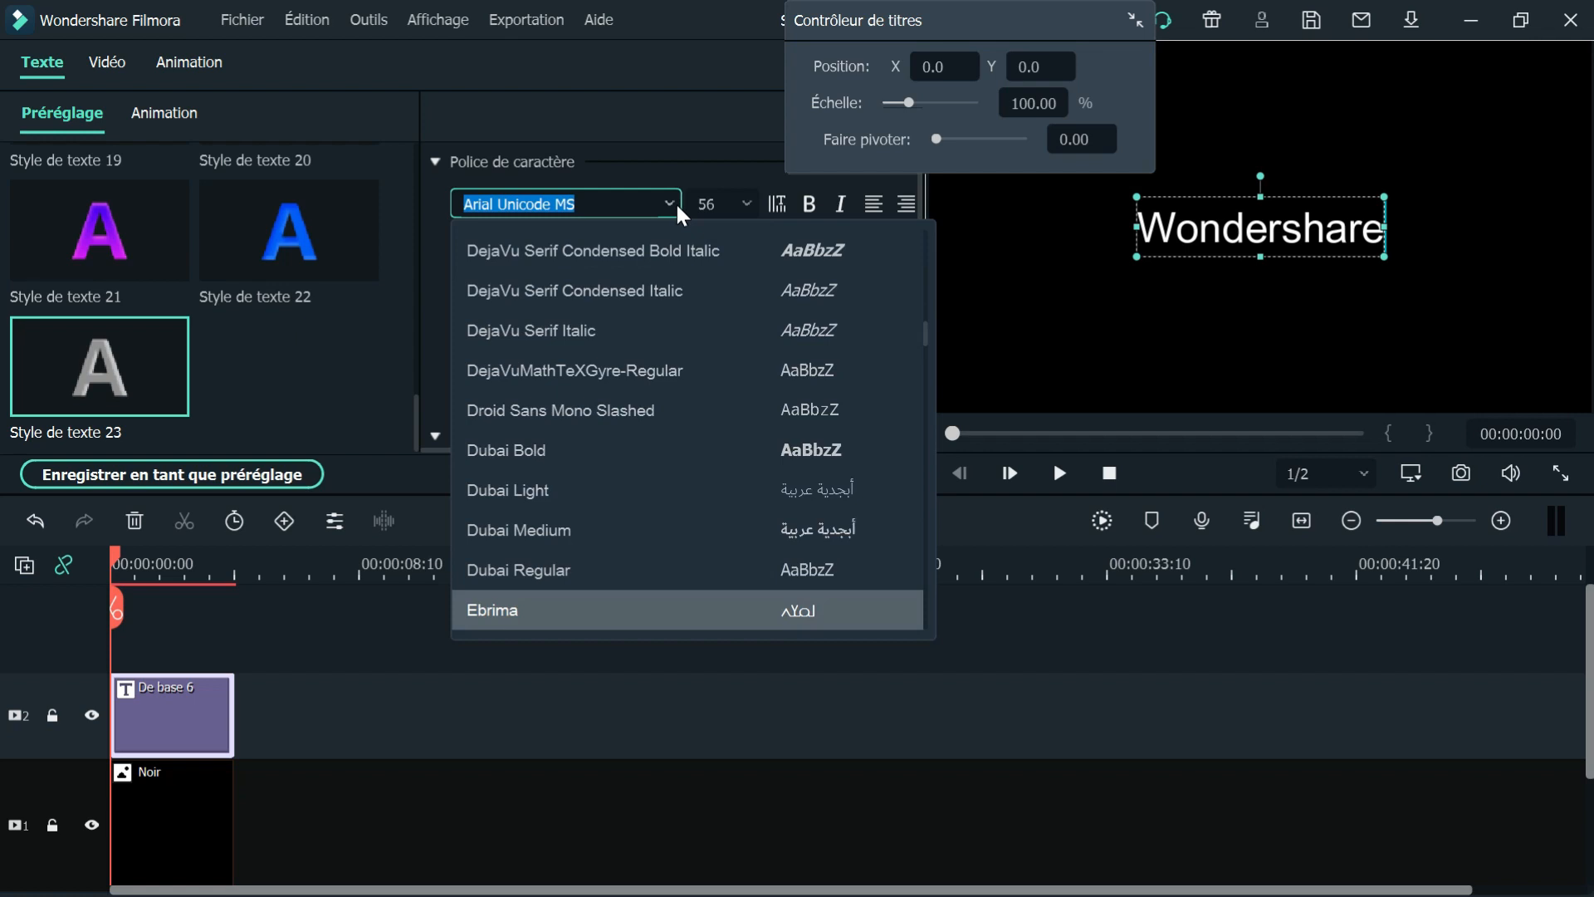
pyautogui.scroll(-5, 595, 465)
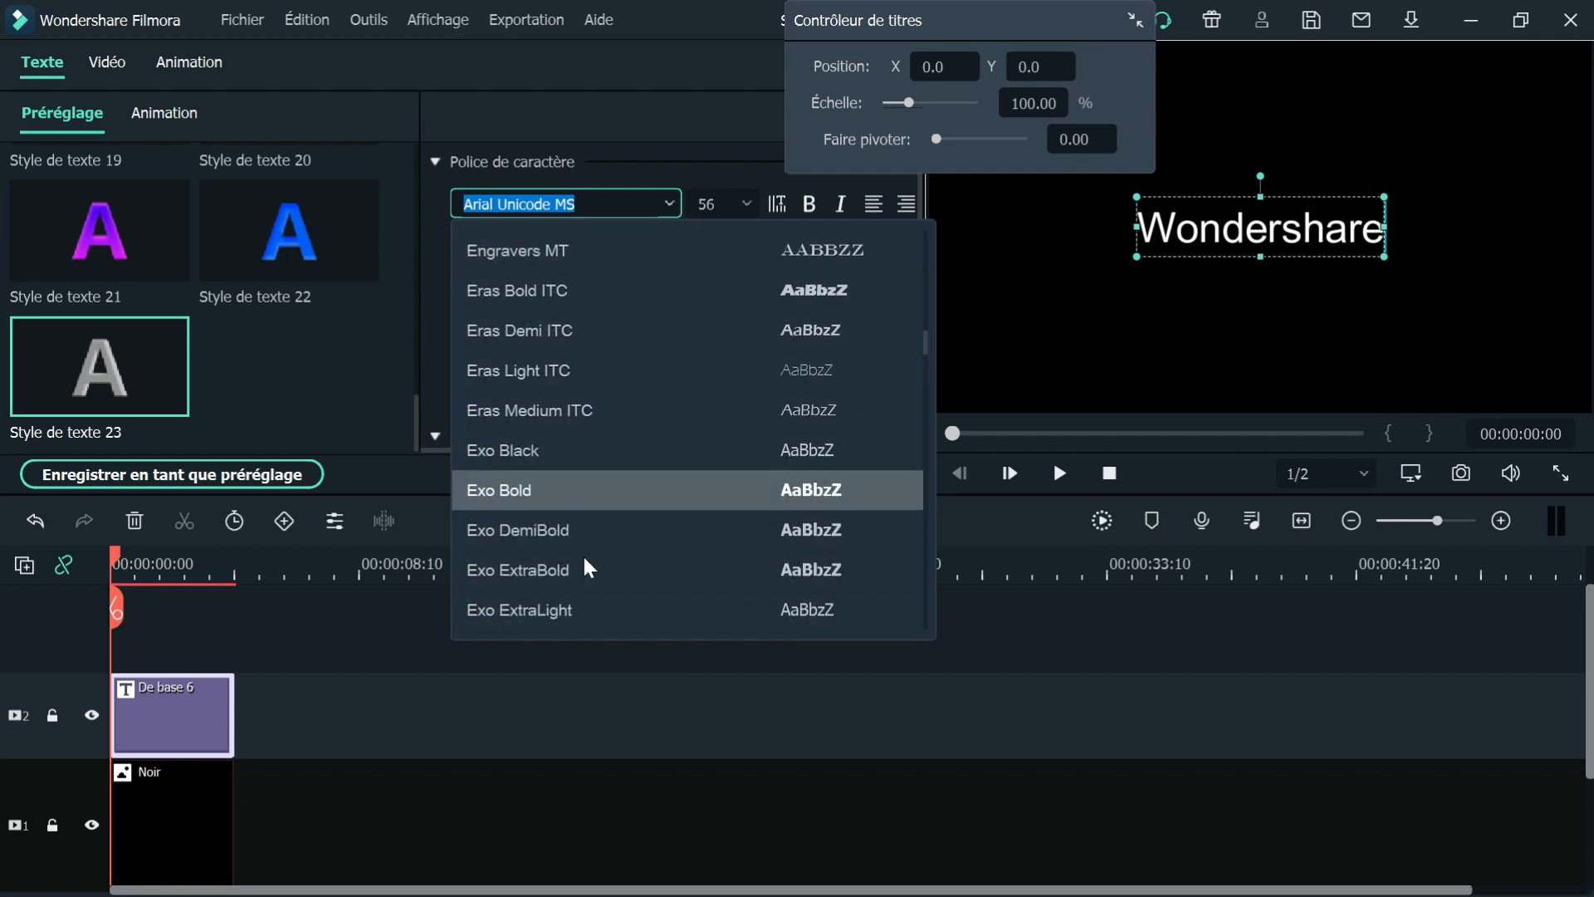
pyautogui.click(573, 610)
pyautogui.click(746, 204)
pyautogui.click(719, 381)
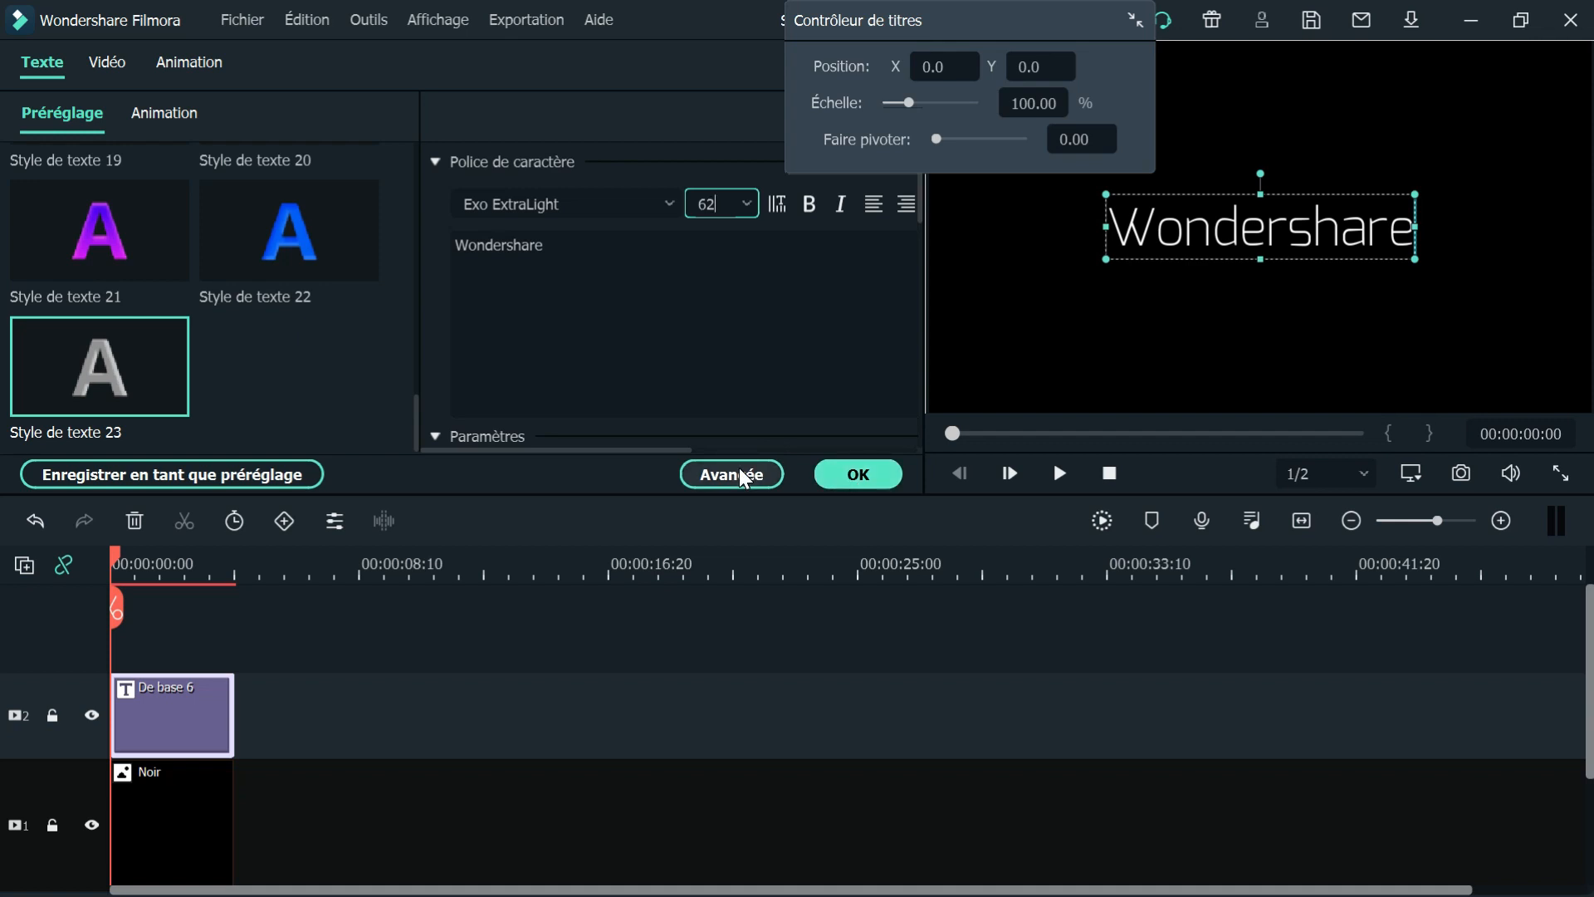
# In the advanced text editor, set the title's fill colour to pink #ff6fff
pyautogui.click(741, 475)
pyautogui.scroll(4, 445, 416)
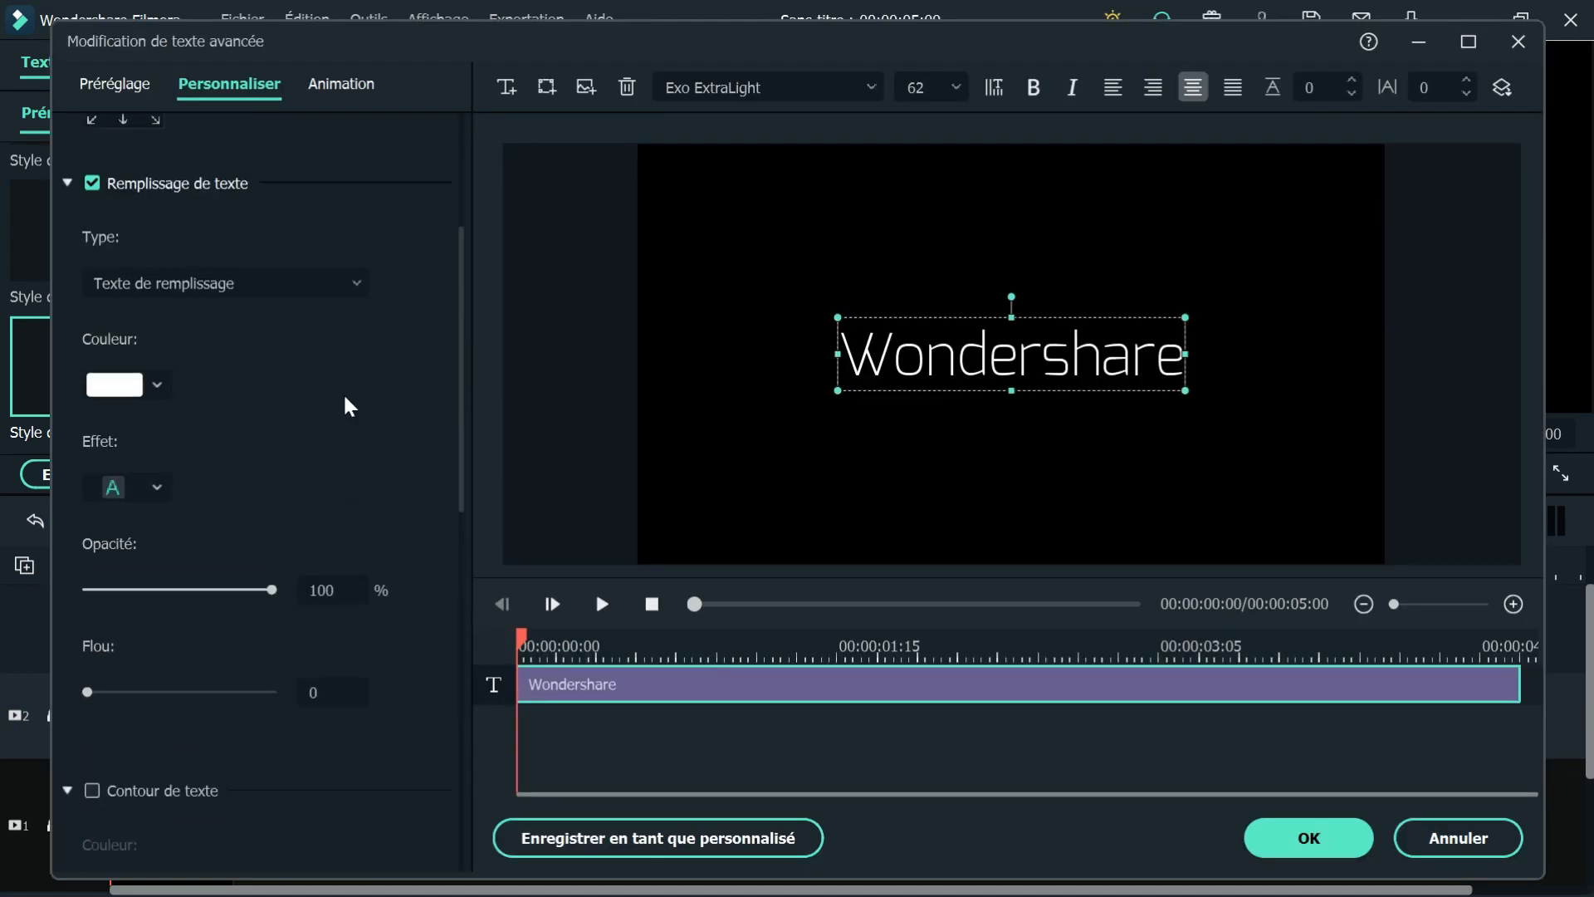
pyautogui.click(155, 387)
pyautogui.click(158, 563)
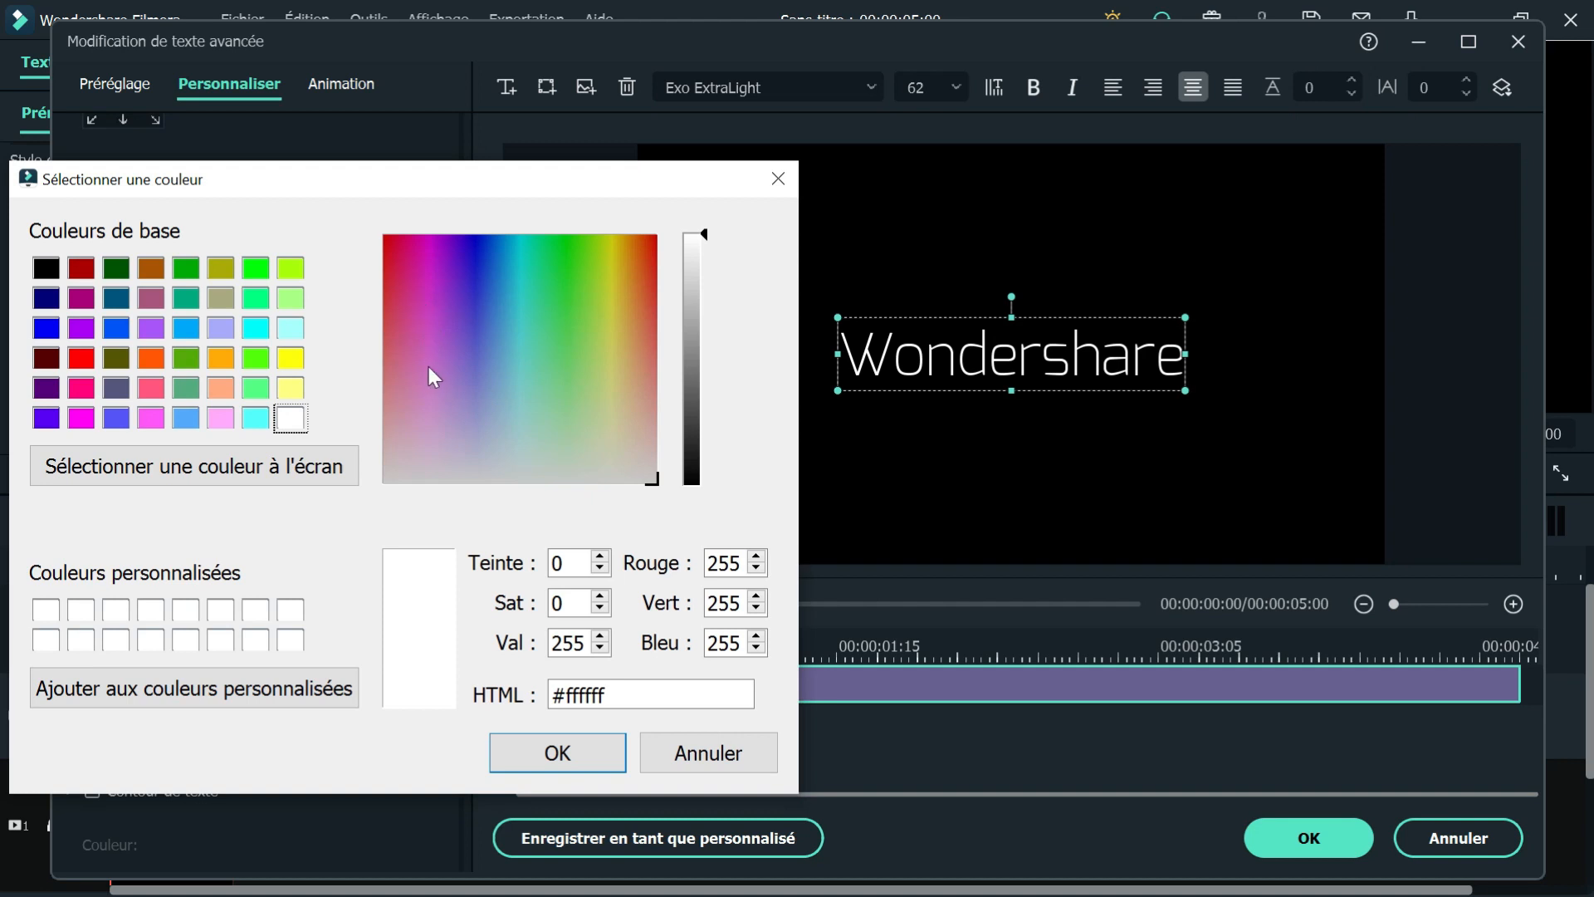
pyautogui.click(429, 342)
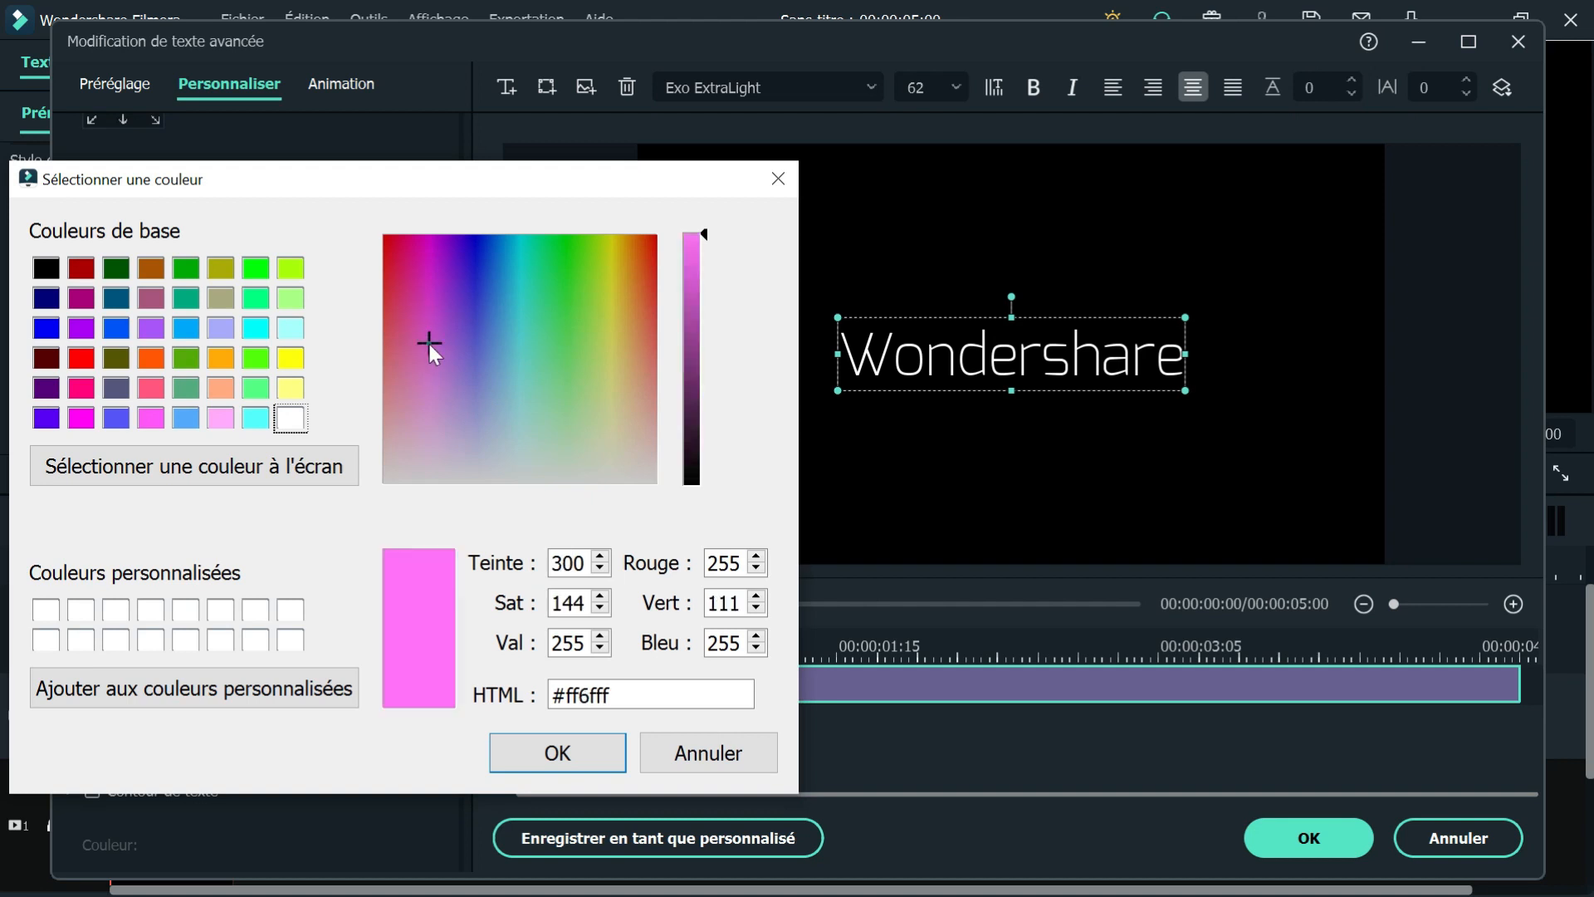
pyautogui.click(548, 754)
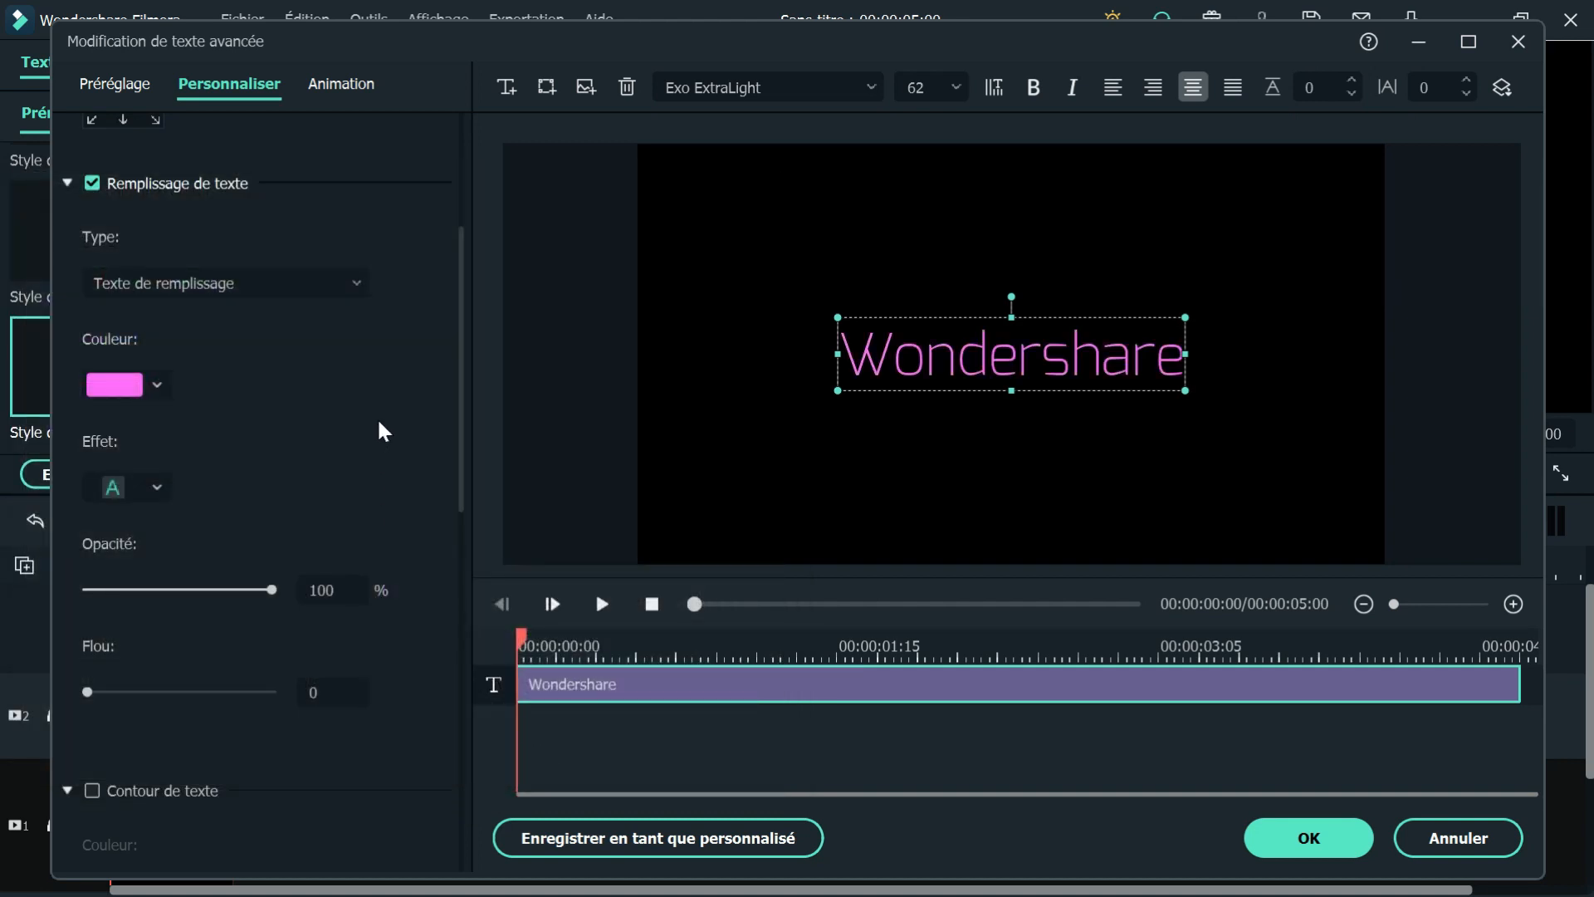
# Enable the text outline (Contour de texte) and set its colour to magenta #ff01ff
pyautogui.scroll(-2, 382, 431)
pyautogui.scroll(-4, 382, 430)
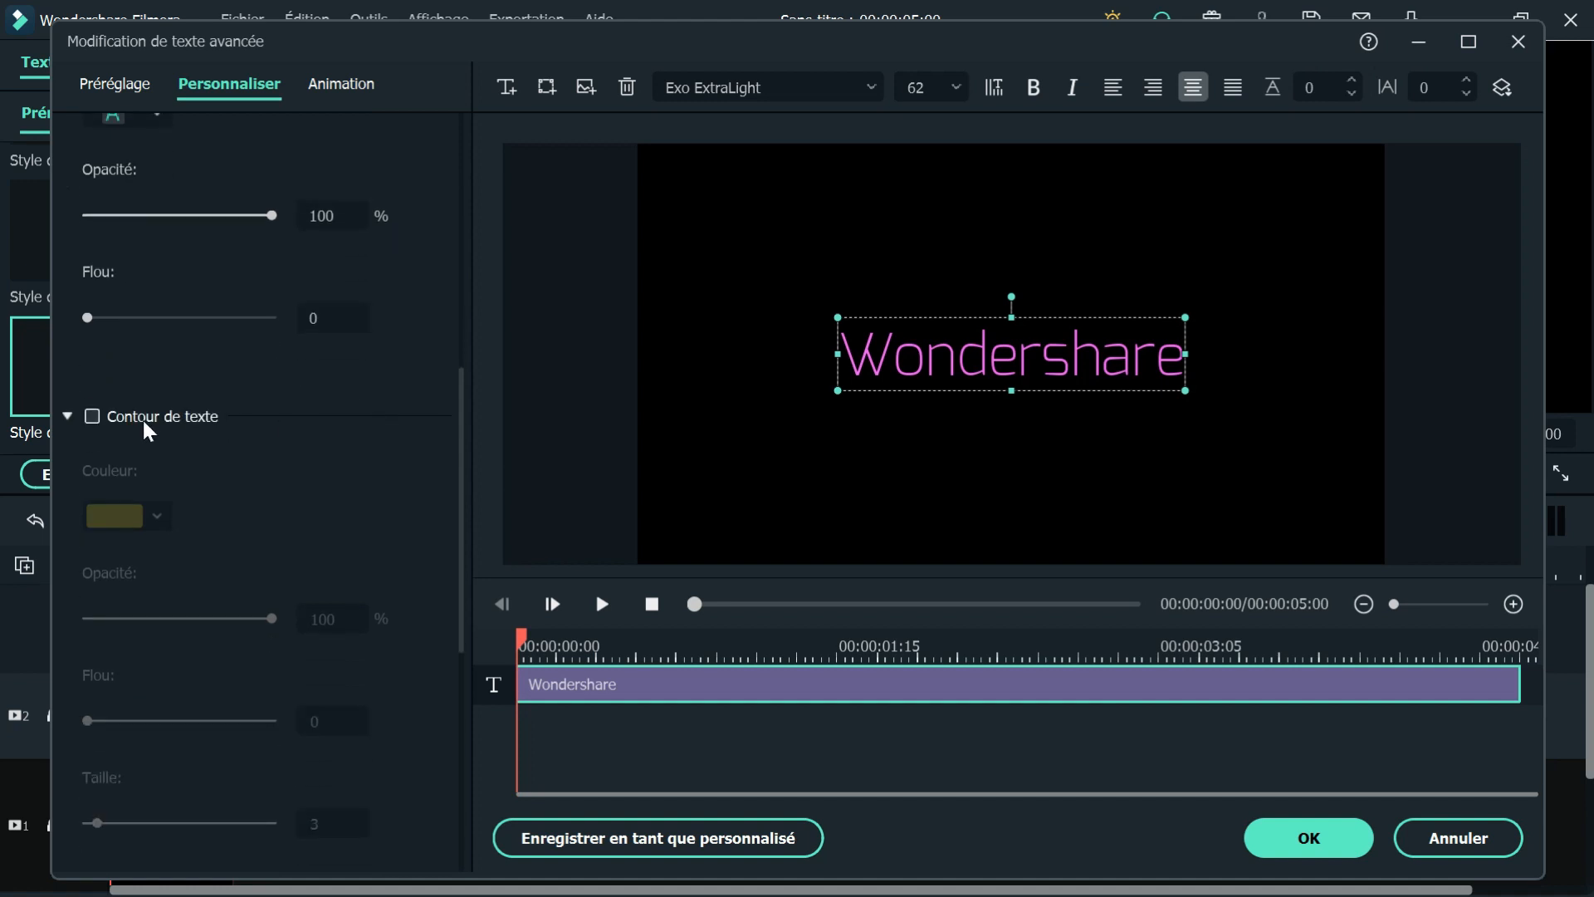
pyautogui.click(92, 417)
pyautogui.click(156, 517)
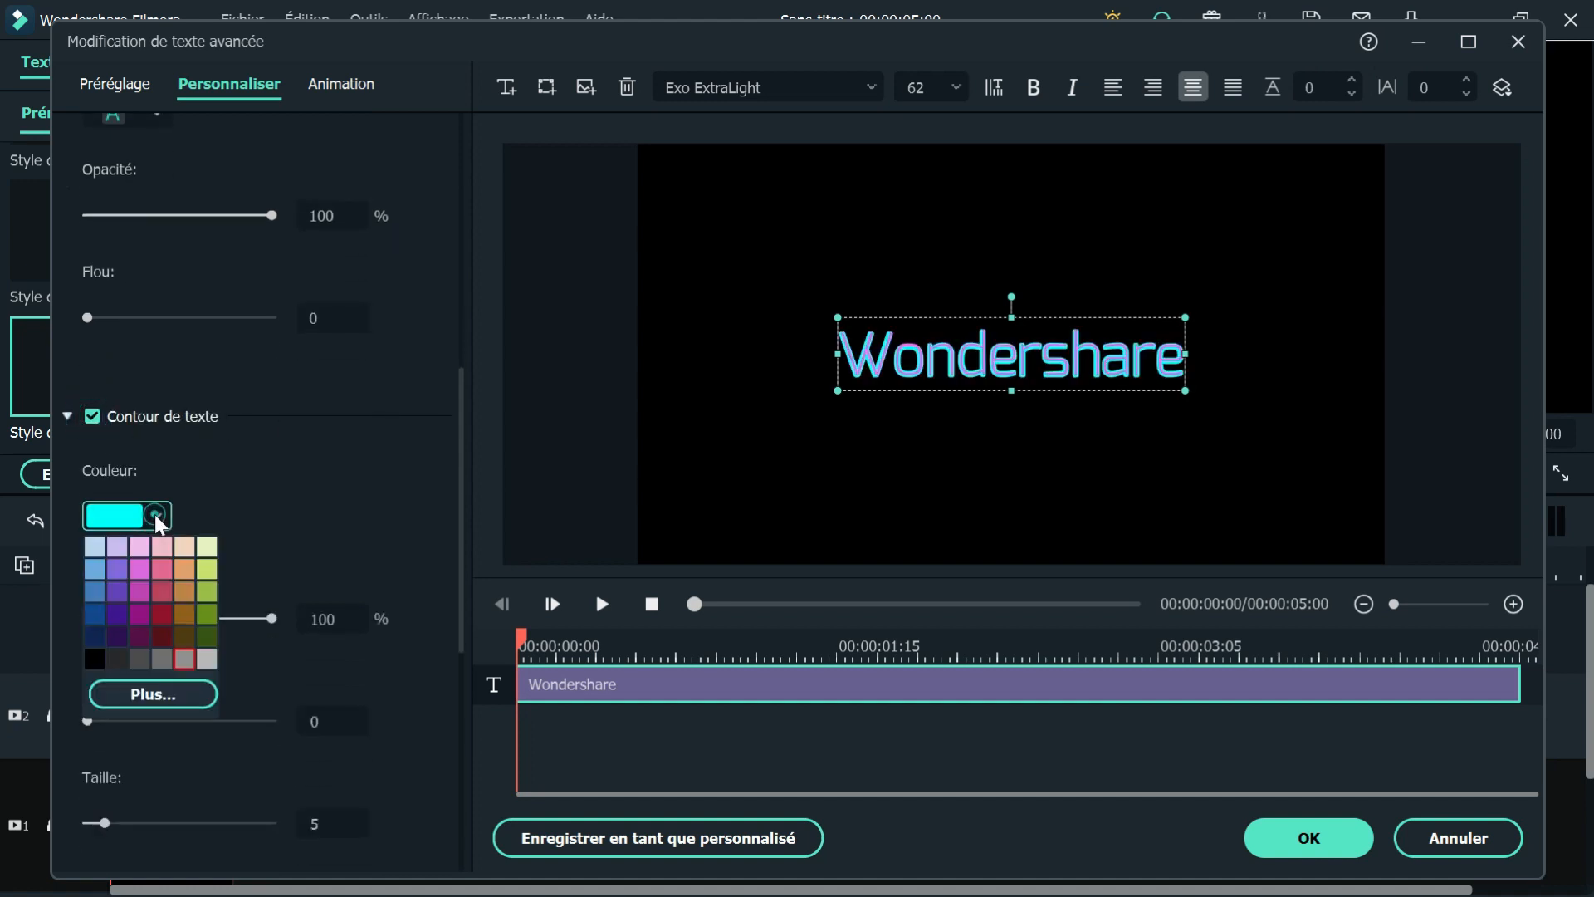
pyautogui.click(153, 694)
pyautogui.click(428, 340)
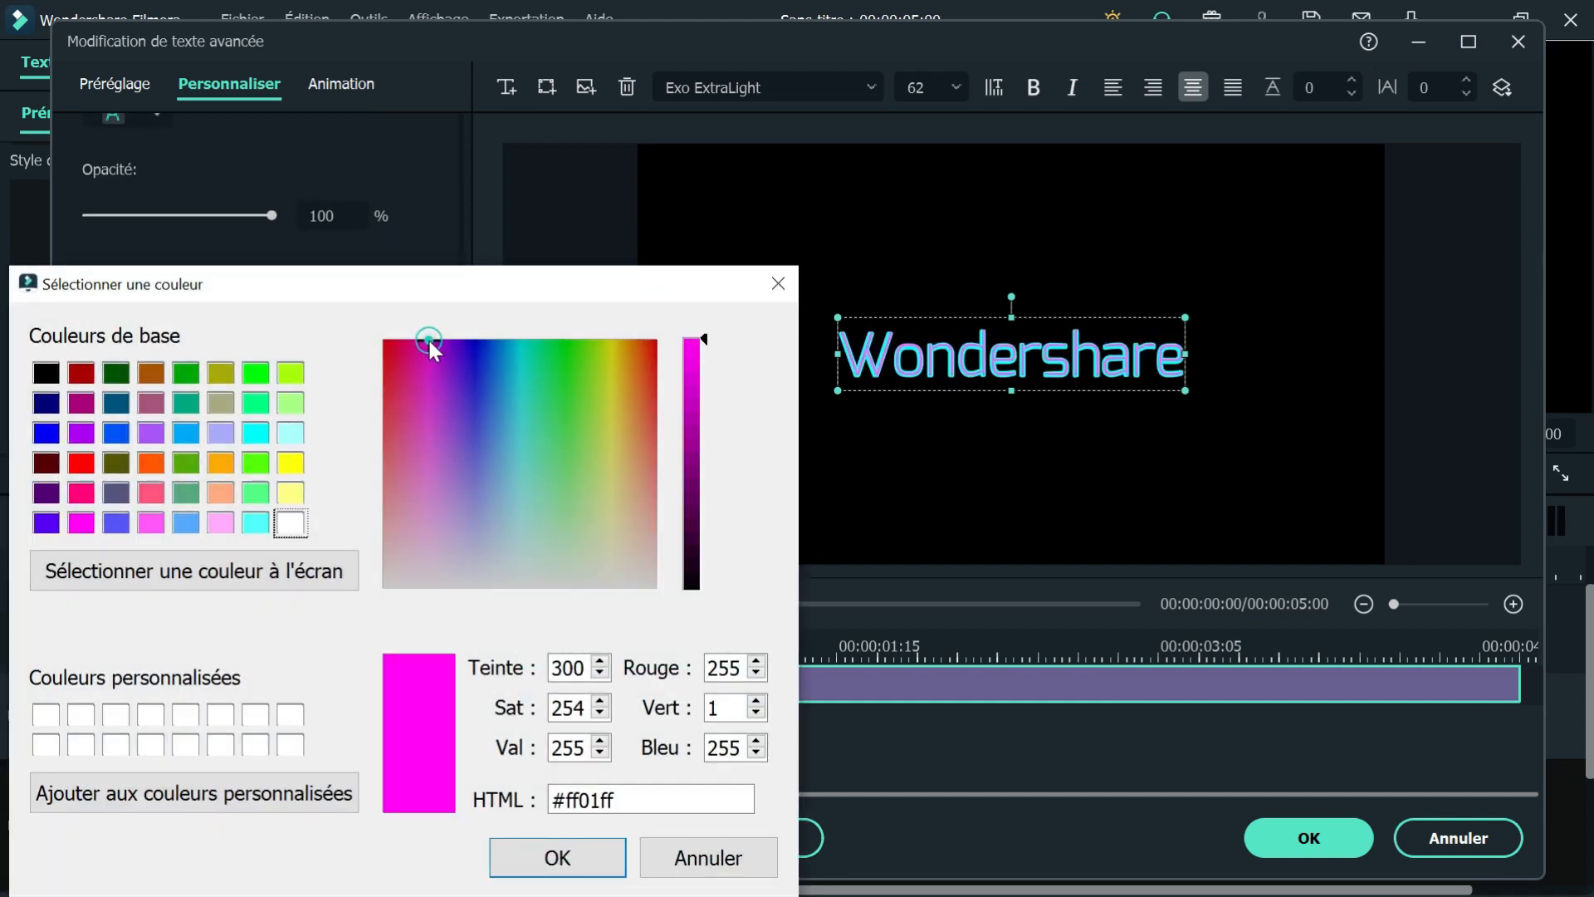
pyautogui.click(558, 857)
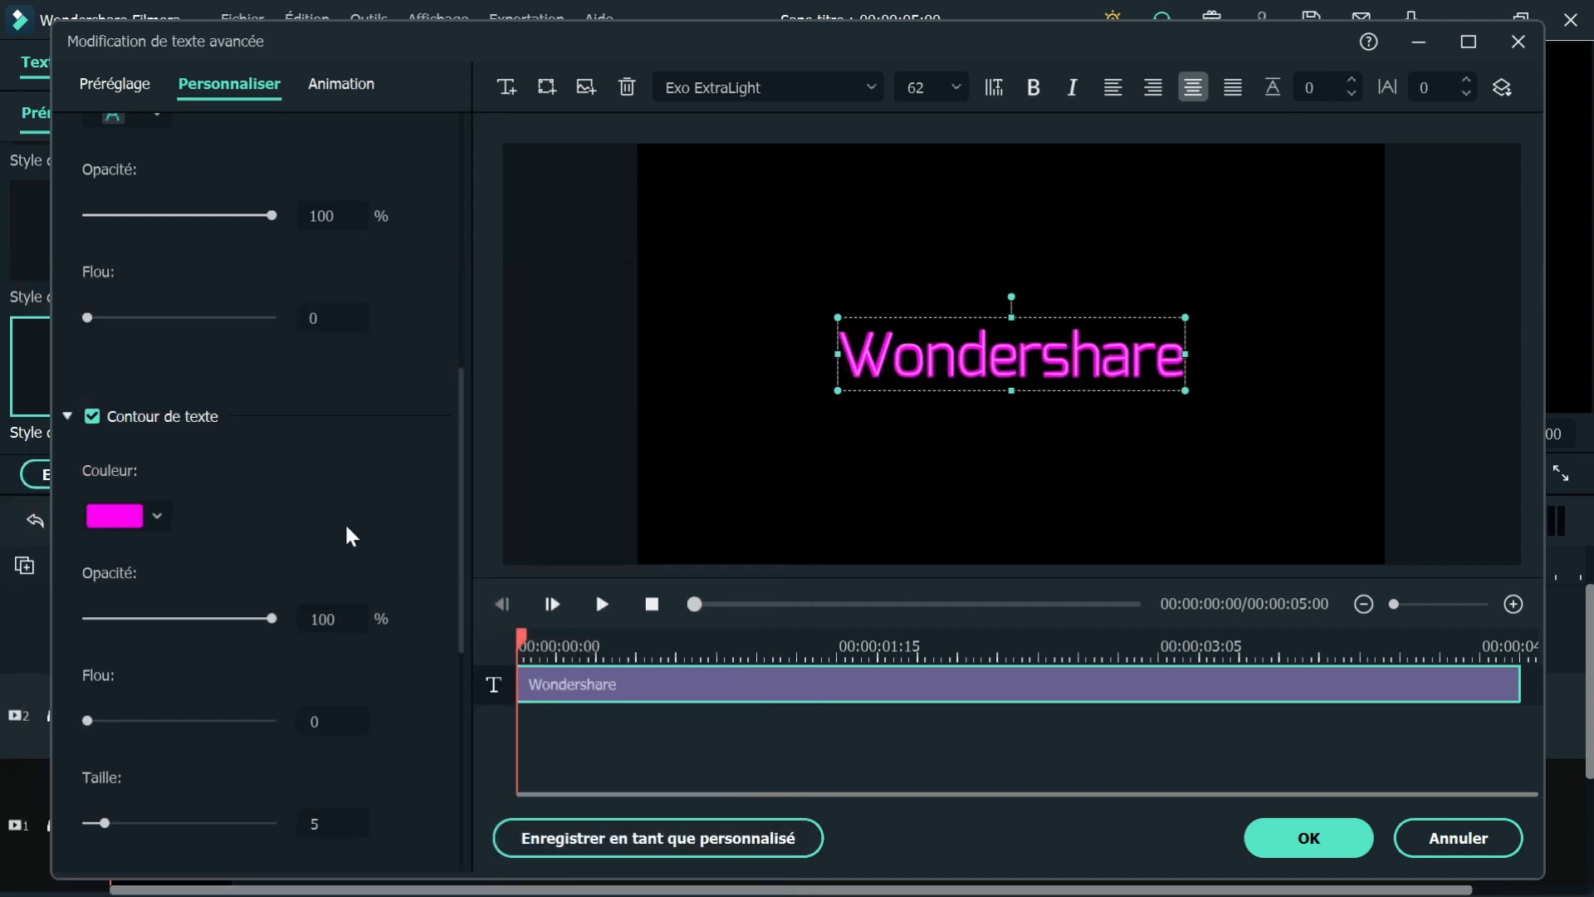
# Set the outline's blur to 3 and size to 2, and accept the title changes
pyautogui.scroll(-1, 347, 535)
pyautogui.scroll(-1, 347, 536)
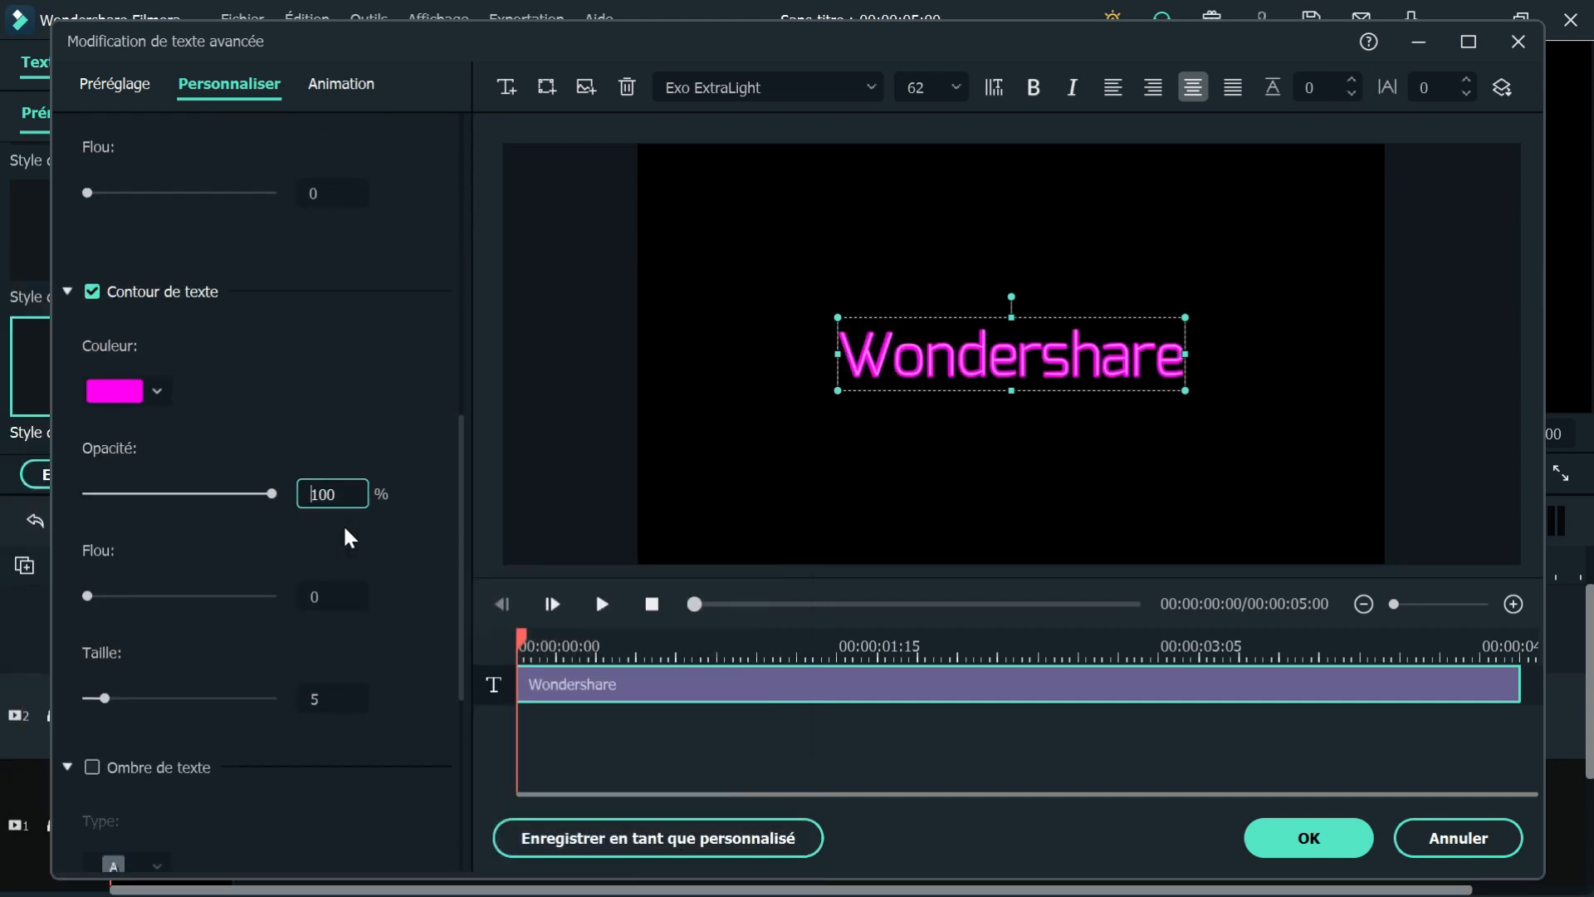
pyautogui.moveTo(87, 596); pyautogui.dragTo(142, 595)
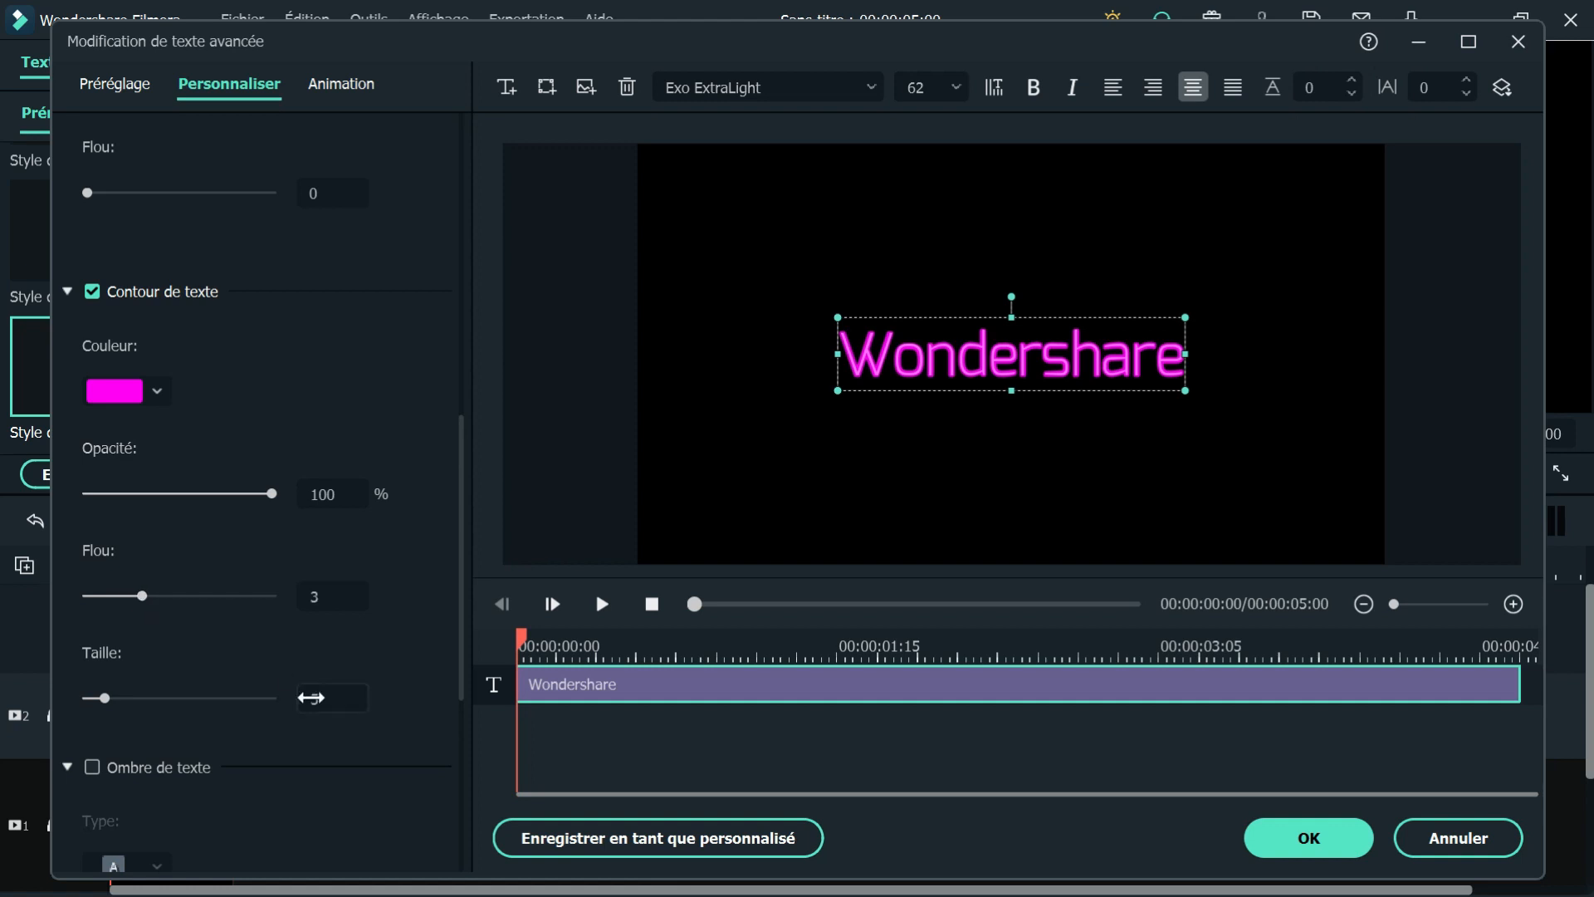
pyautogui.moveTo(104, 698); pyautogui.dragTo(92, 698)
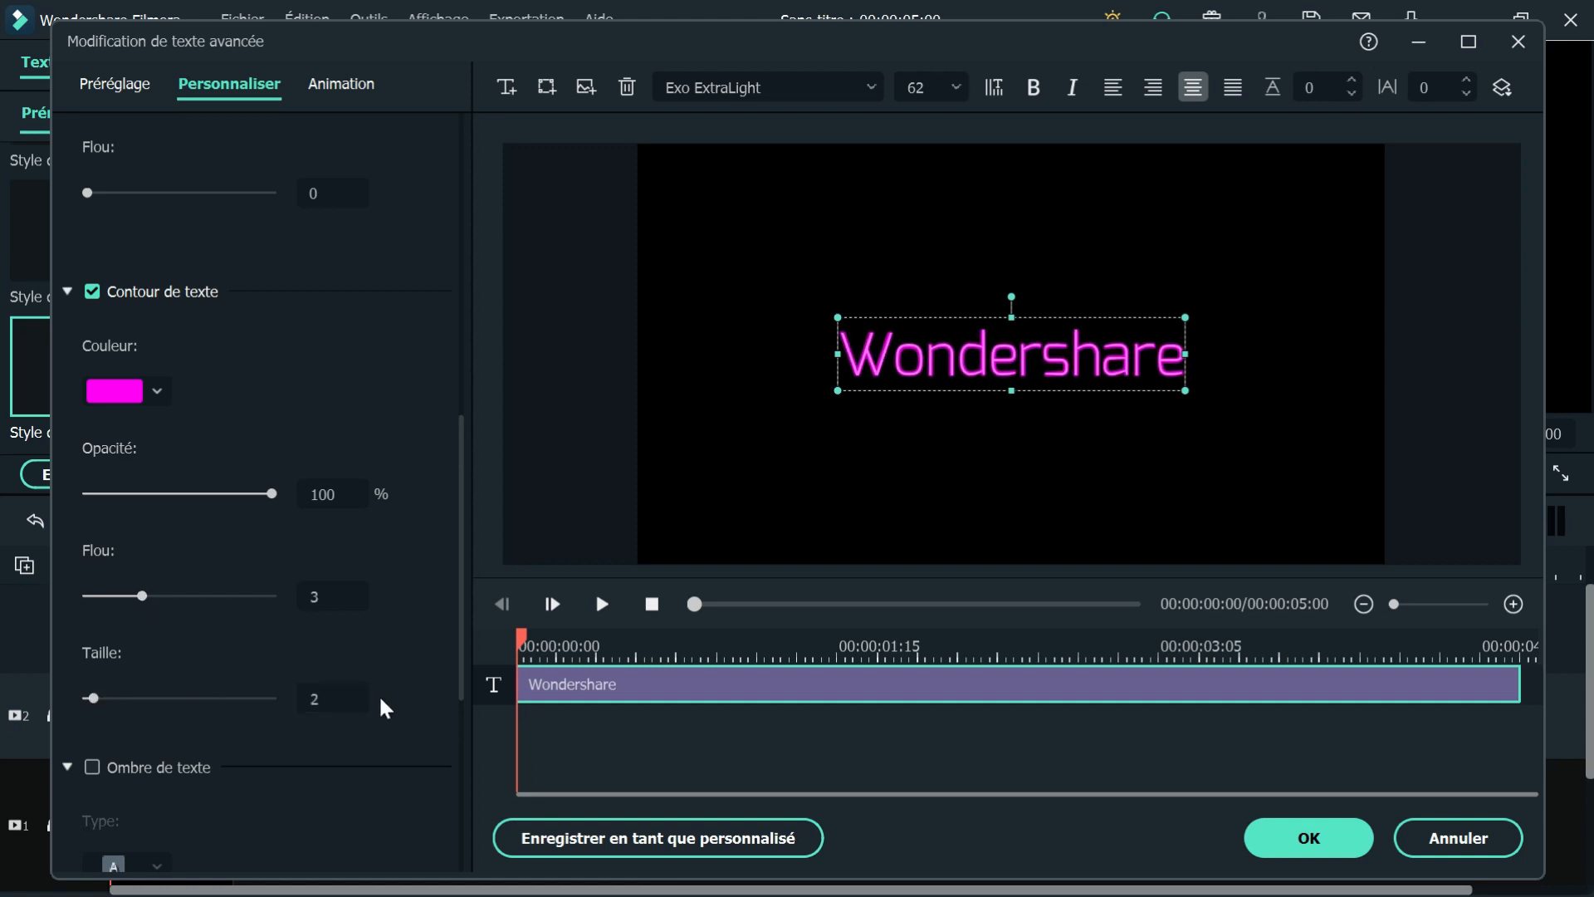
pyautogui.scroll(-5, 384, 704)
pyautogui.scroll(-1, 393, 742)
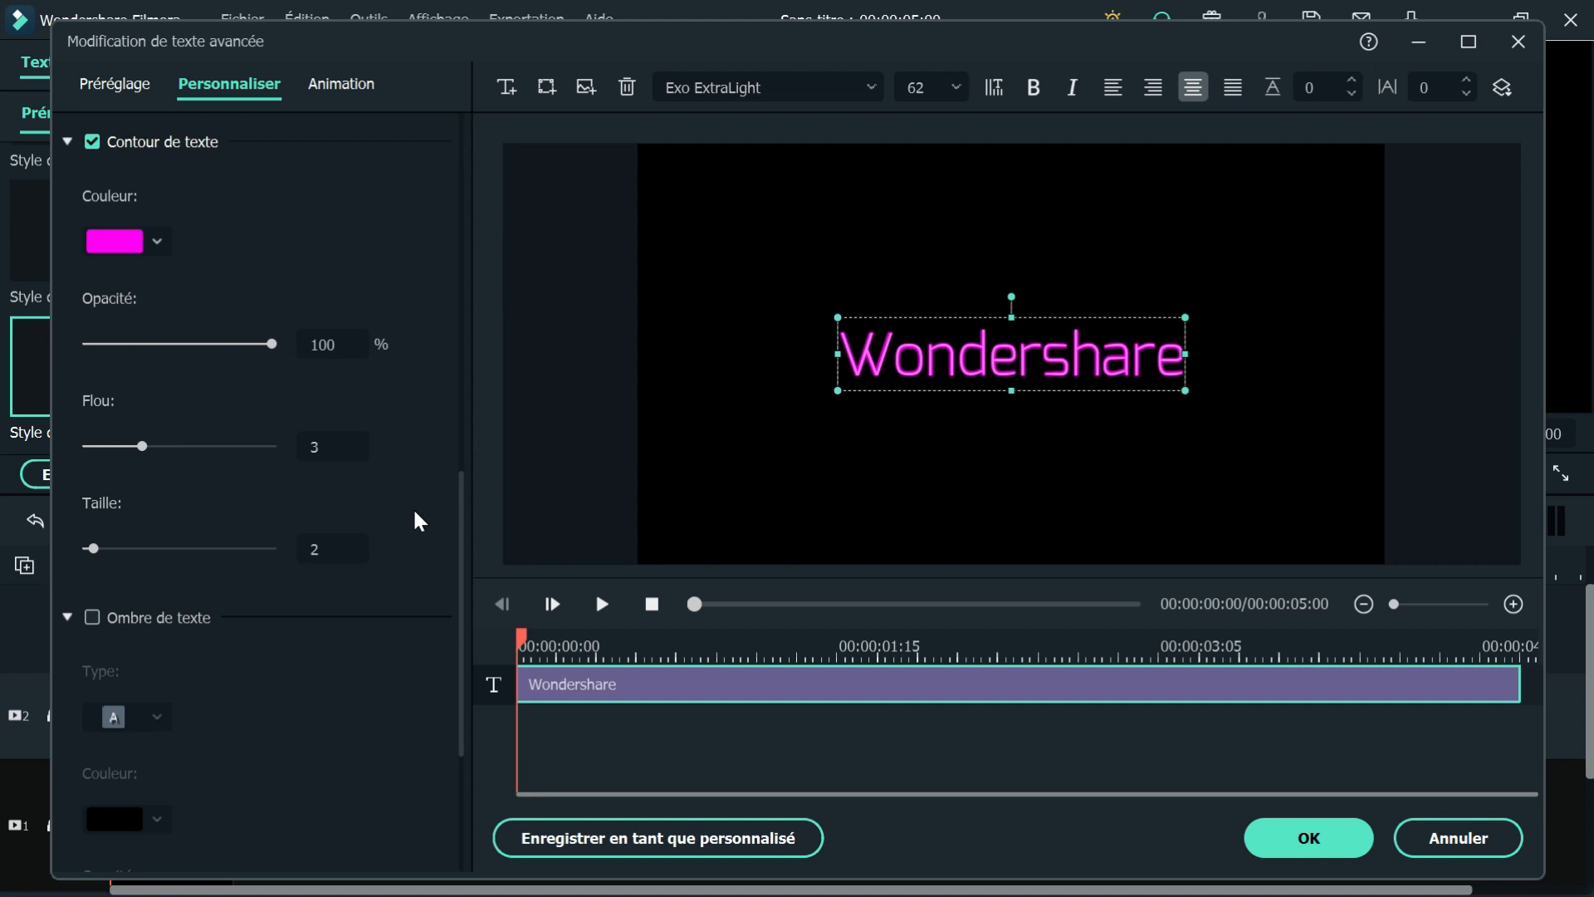
pyautogui.click(1288, 839)
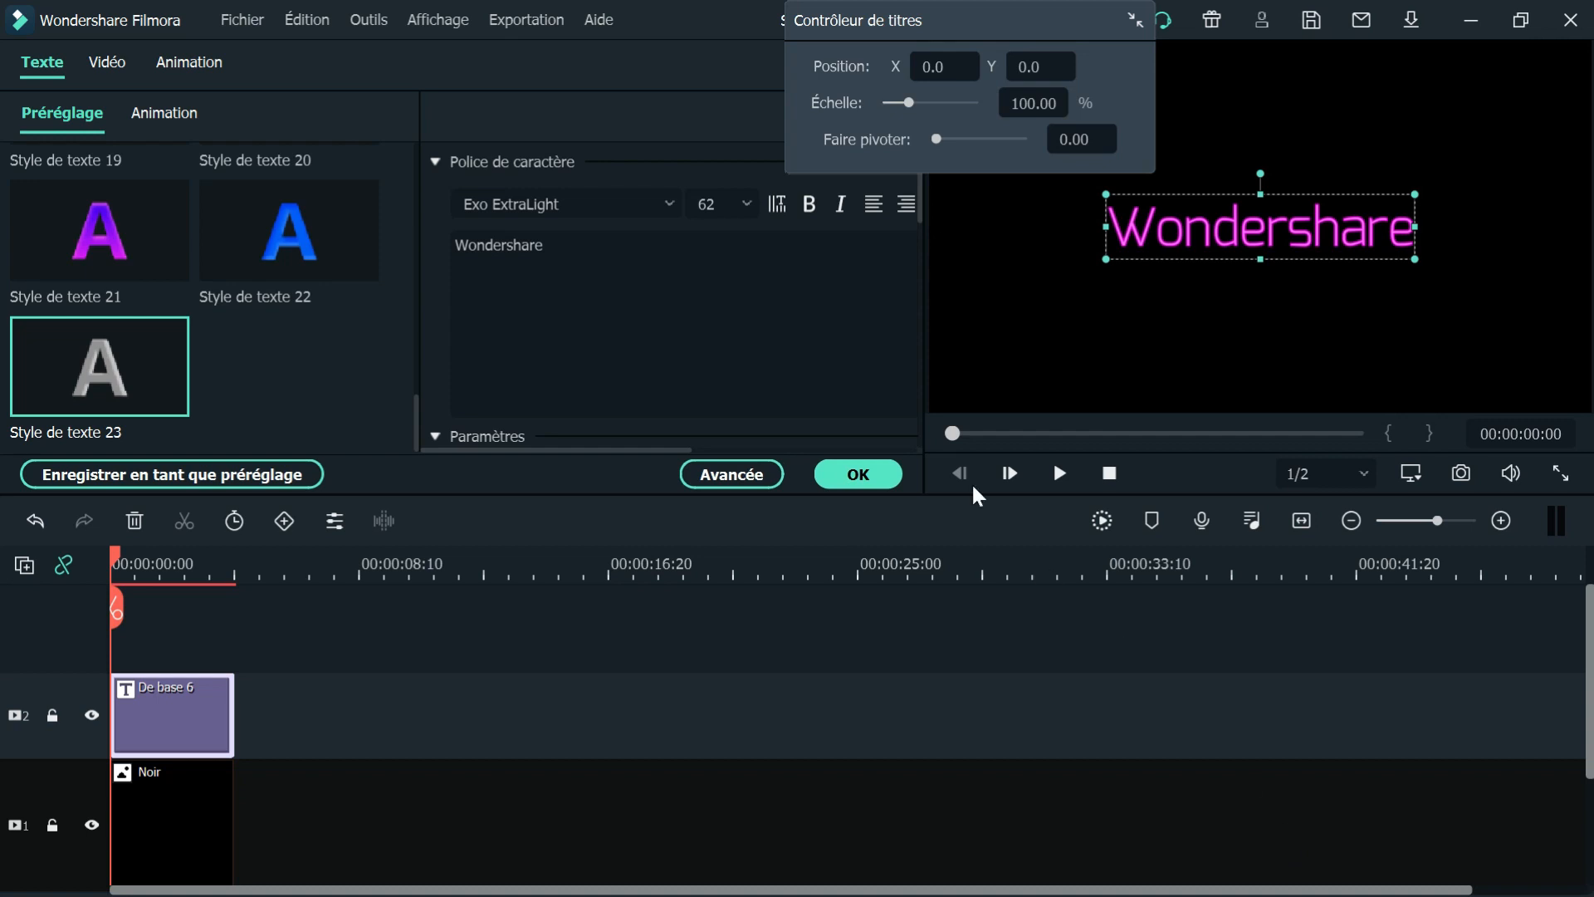
pyautogui.click(864, 473)
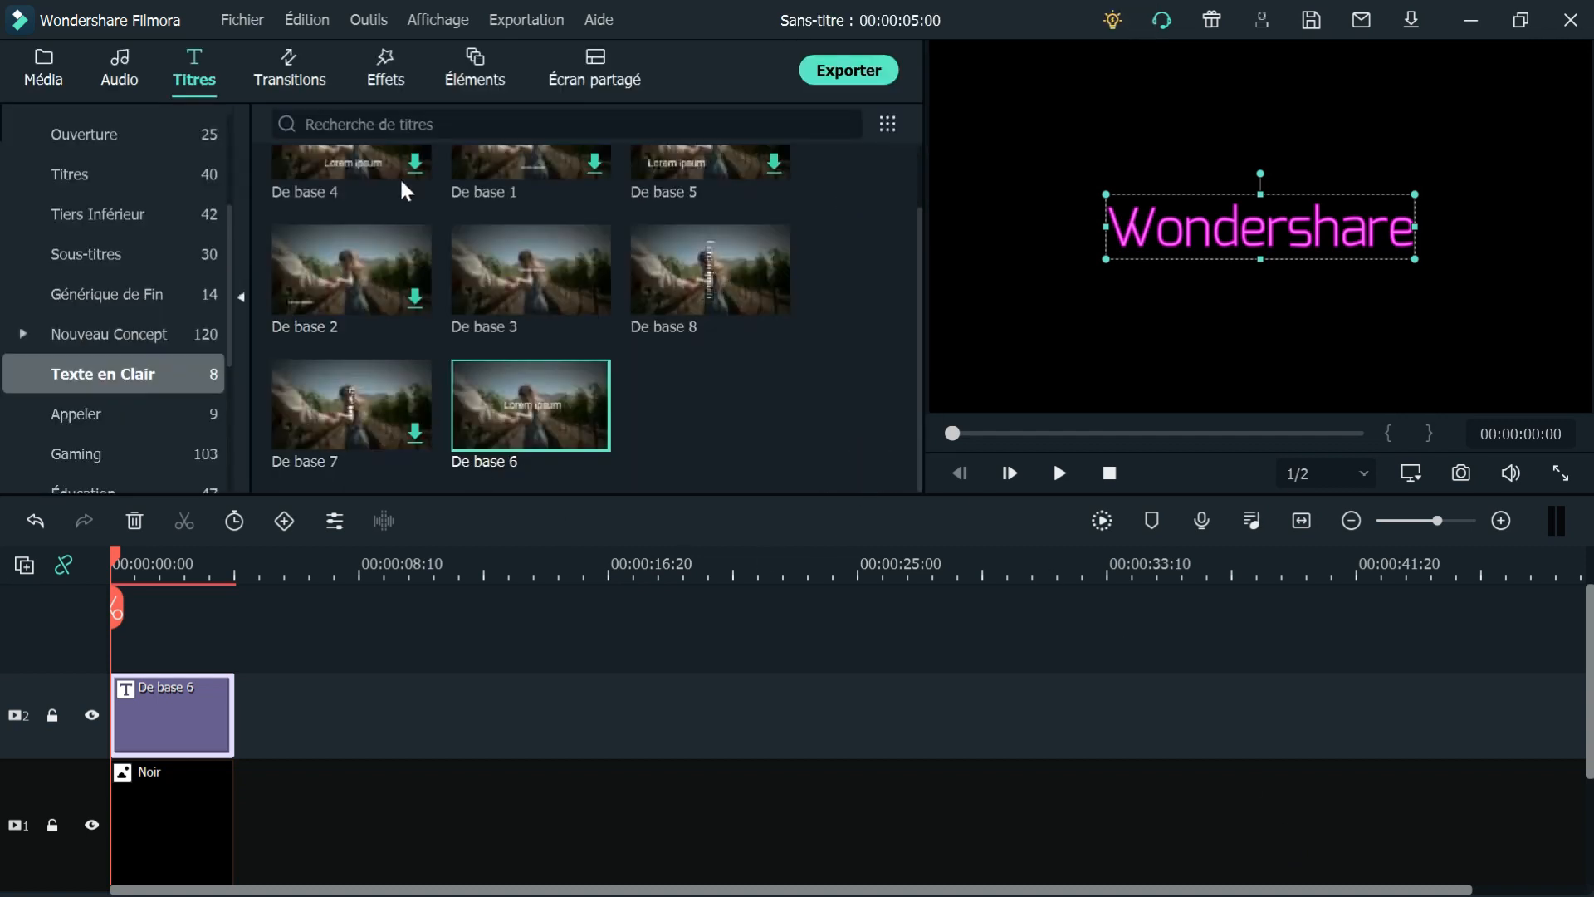
# Search the effects for "lueur" and stack five copies of the lueur effect on separate tracks above the title
pyautogui.click(385, 70)
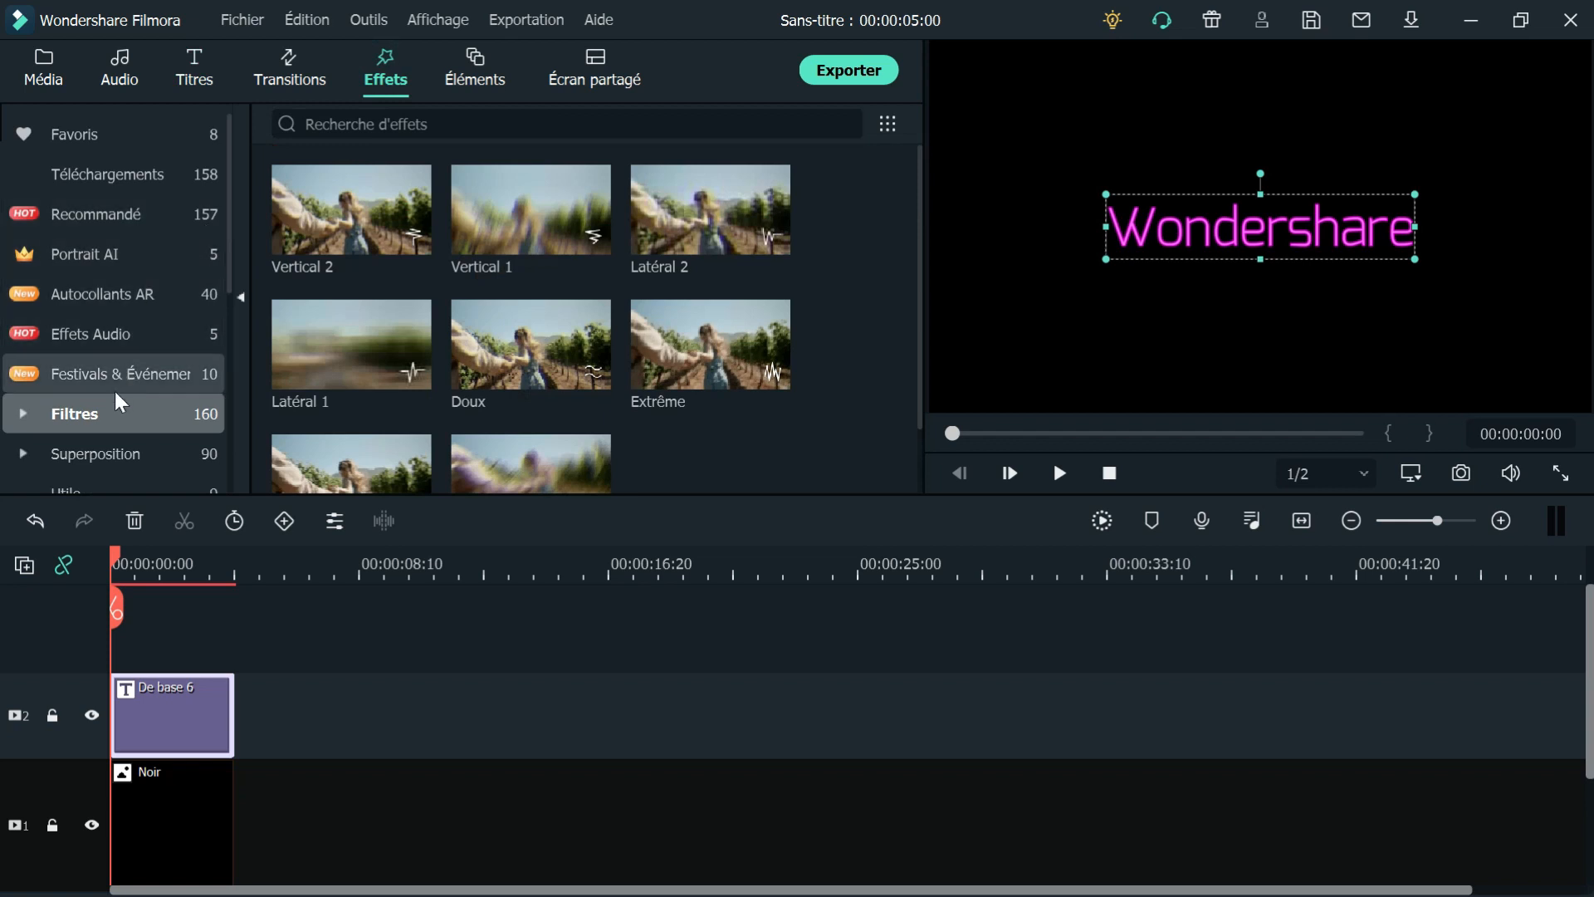
pyautogui.click(106, 414)
pyautogui.click(366, 125)
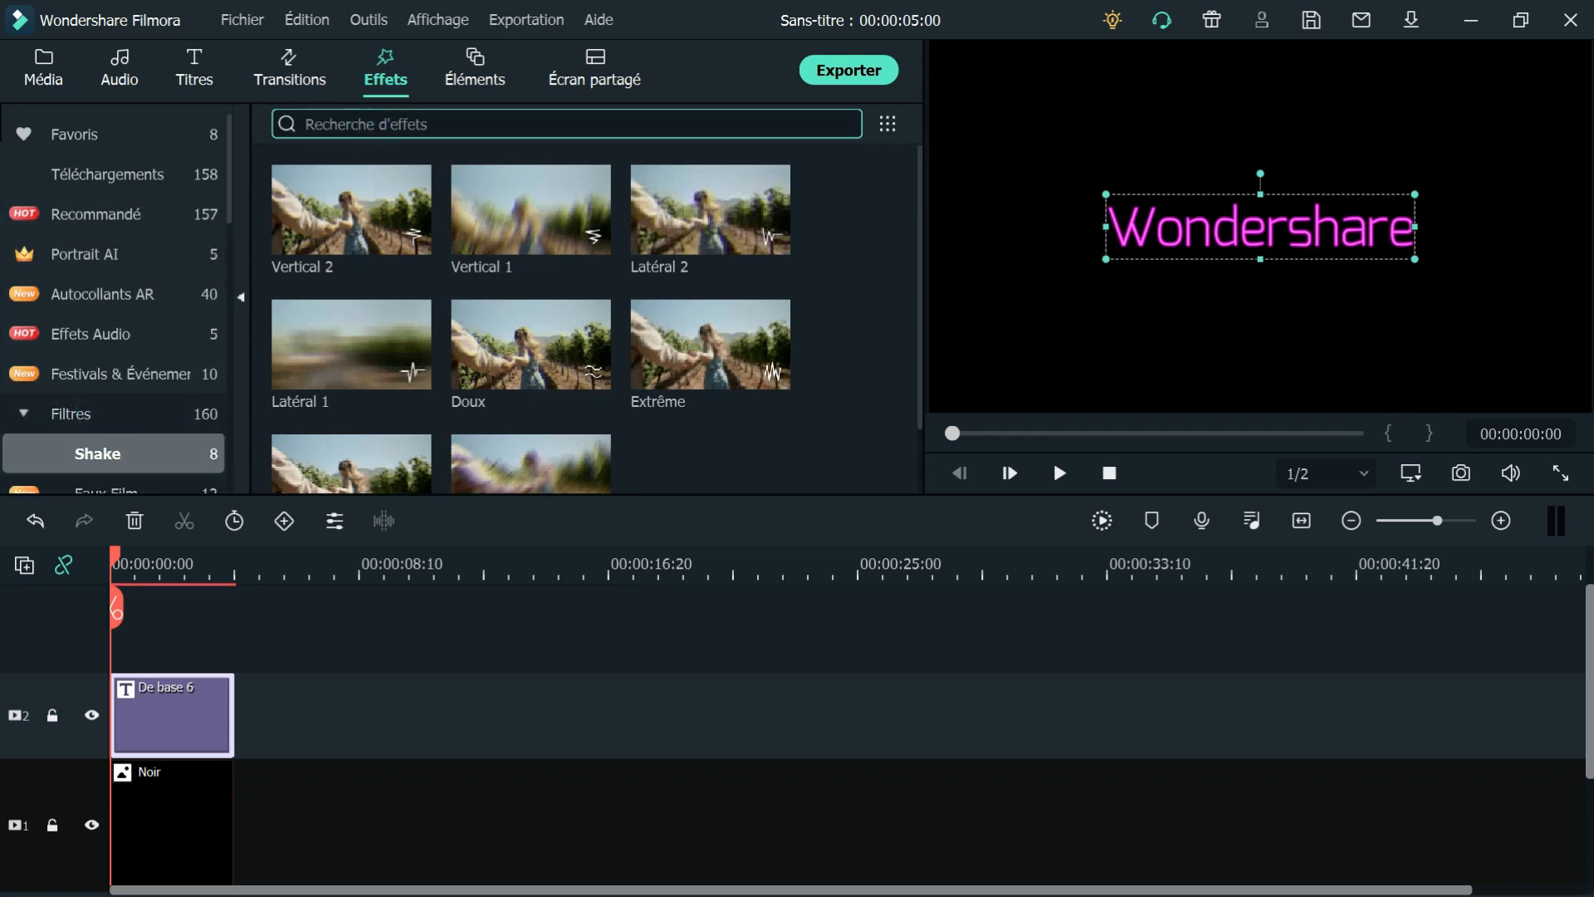
pyautogui.write('lueur')
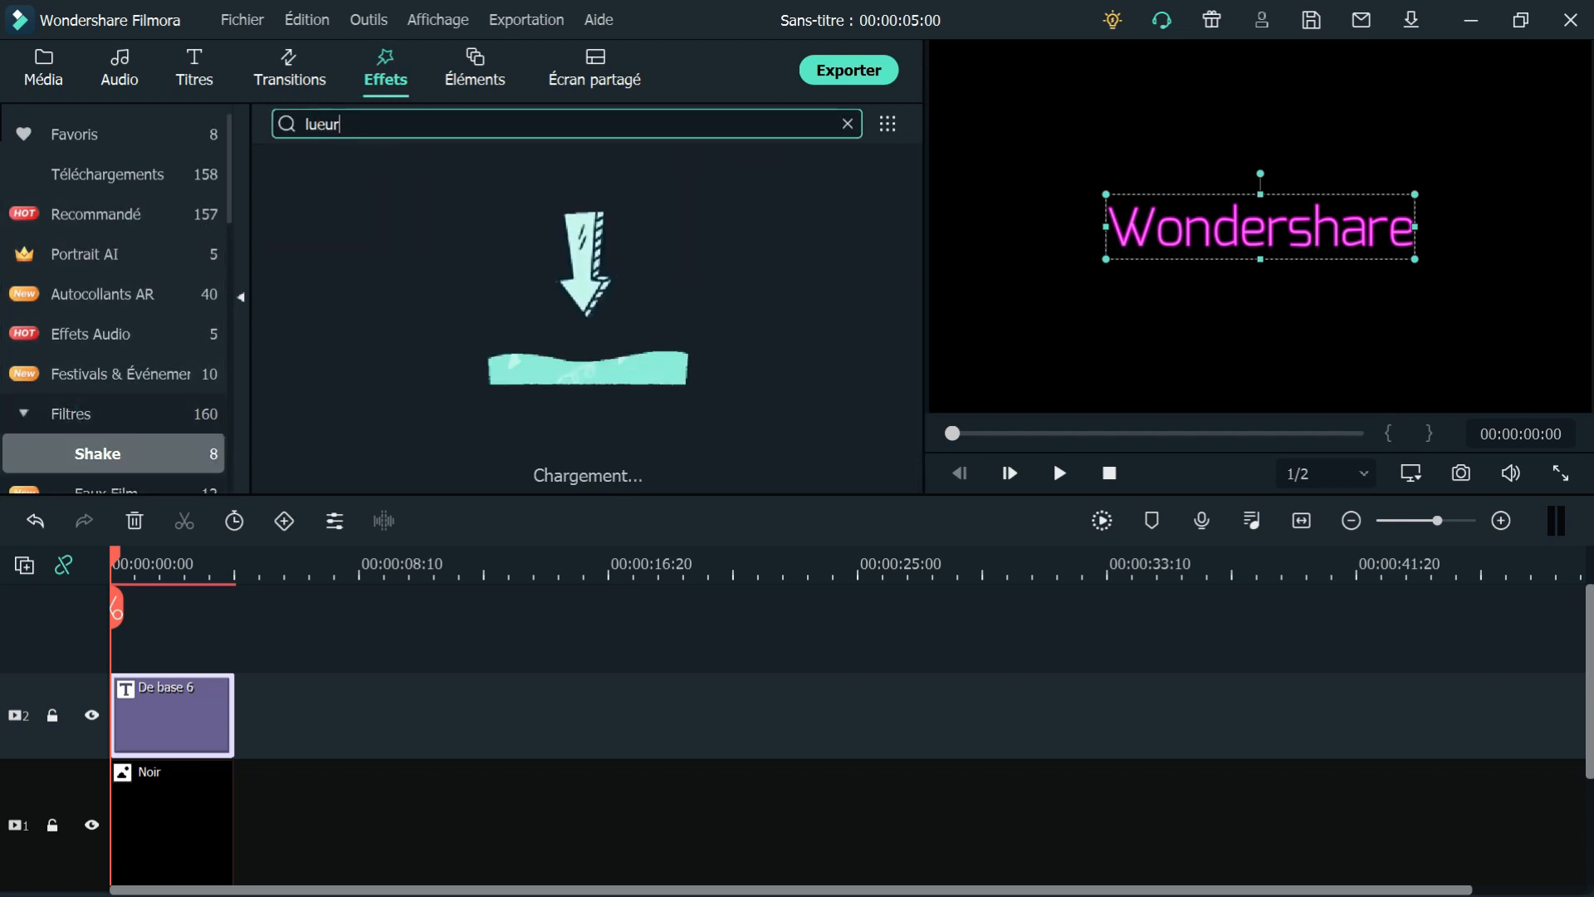
pyautogui.moveTo(327, 192)
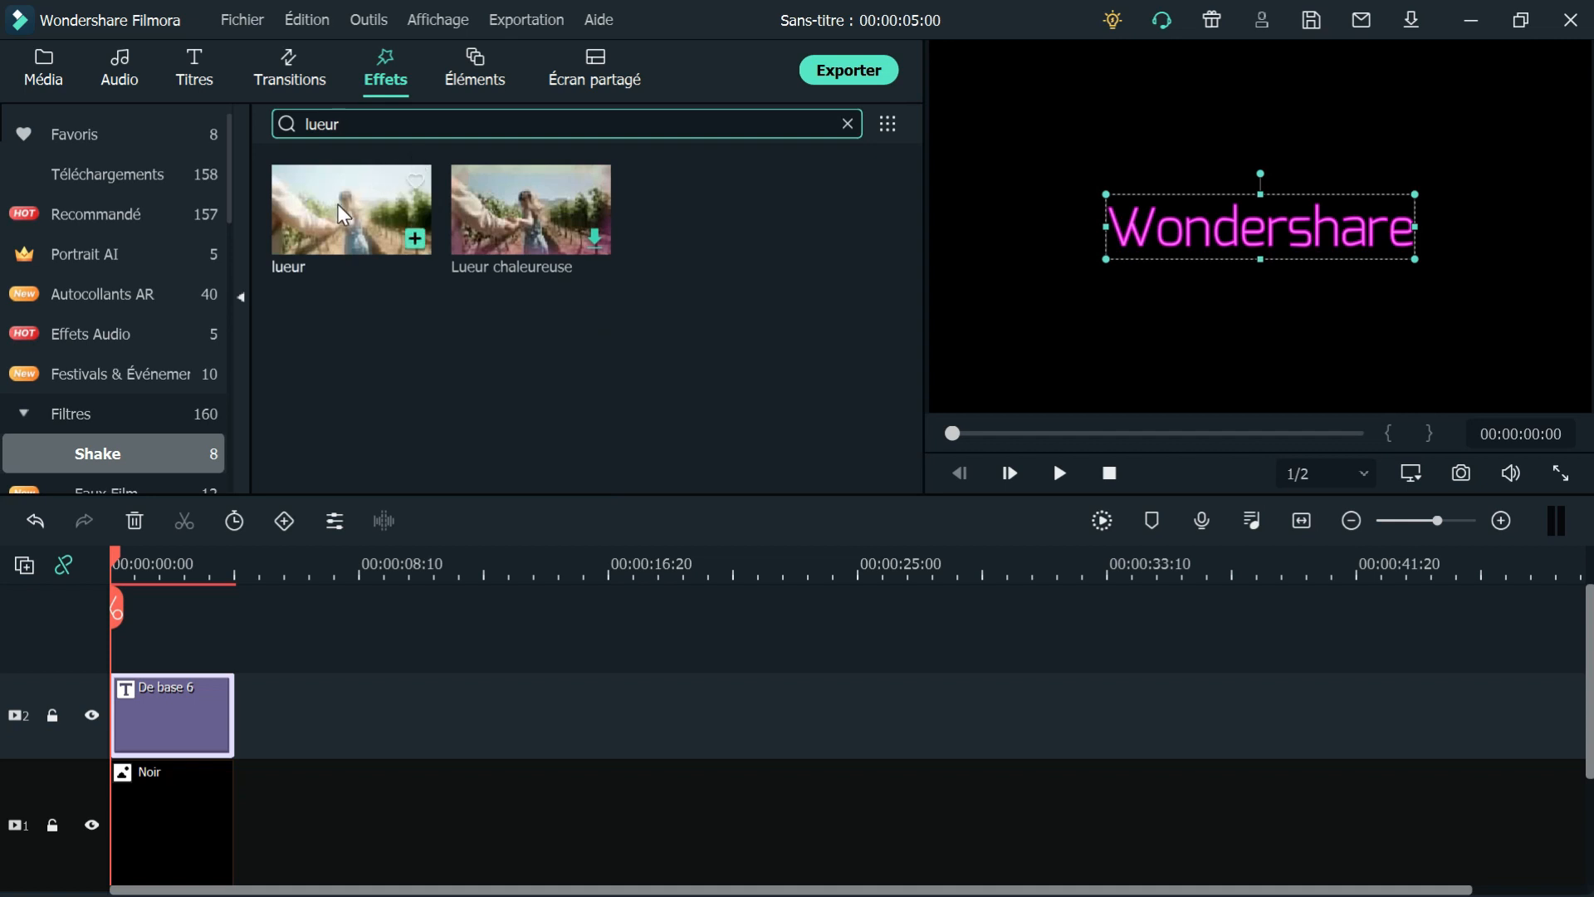
pyautogui.moveTo(337, 204); pyautogui.dragTo(133, 631)
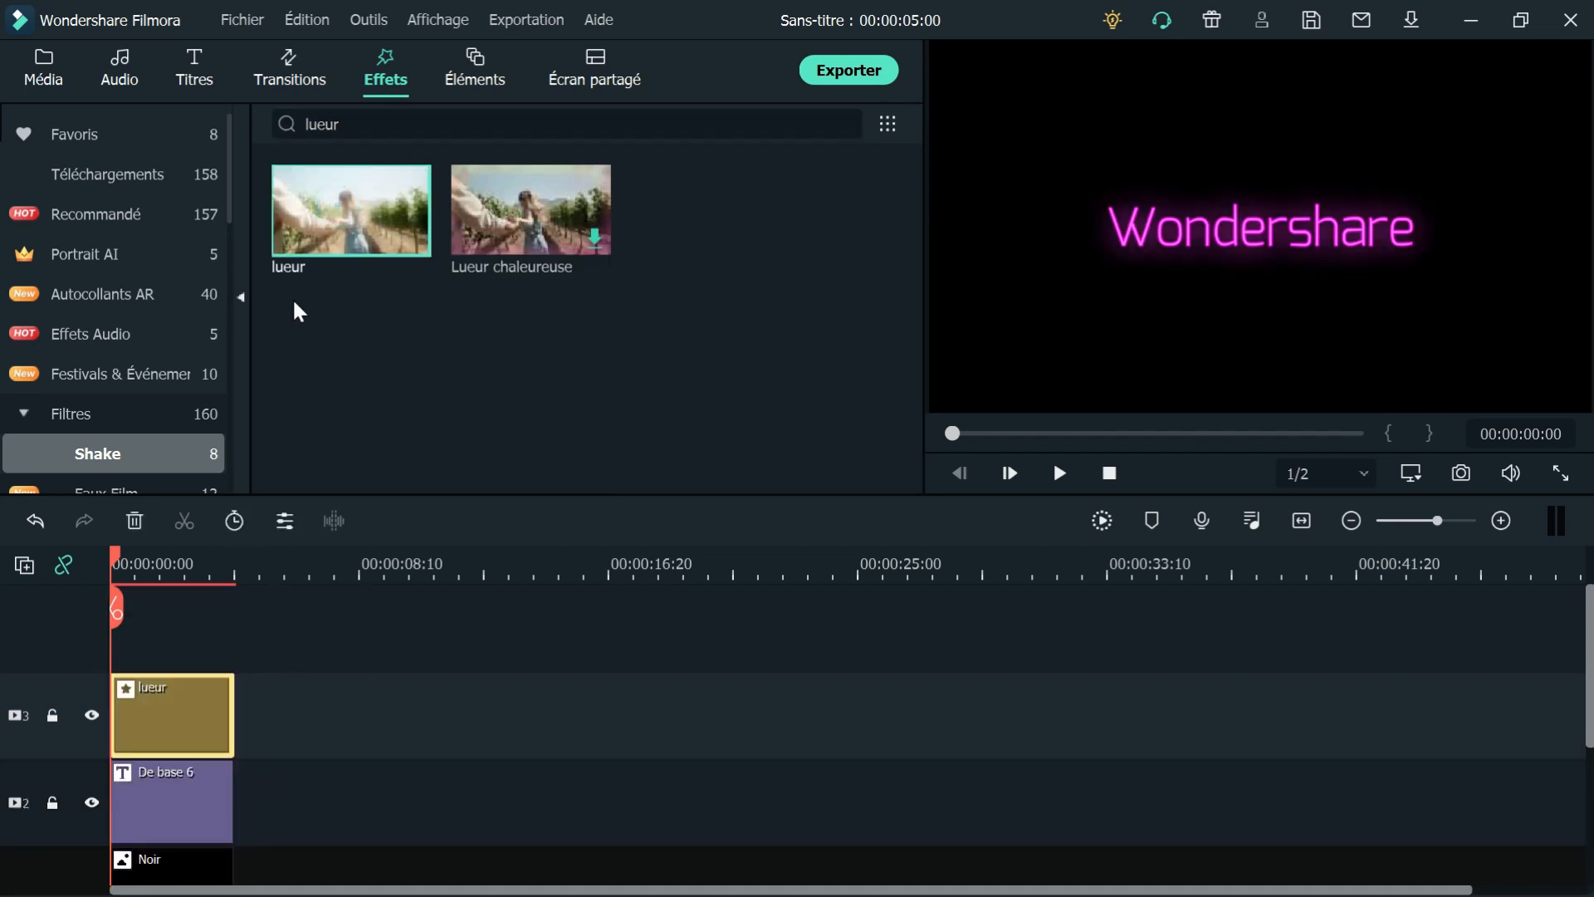
pyautogui.moveTo(326, 210); pyautogui.dragTo(115, 635)
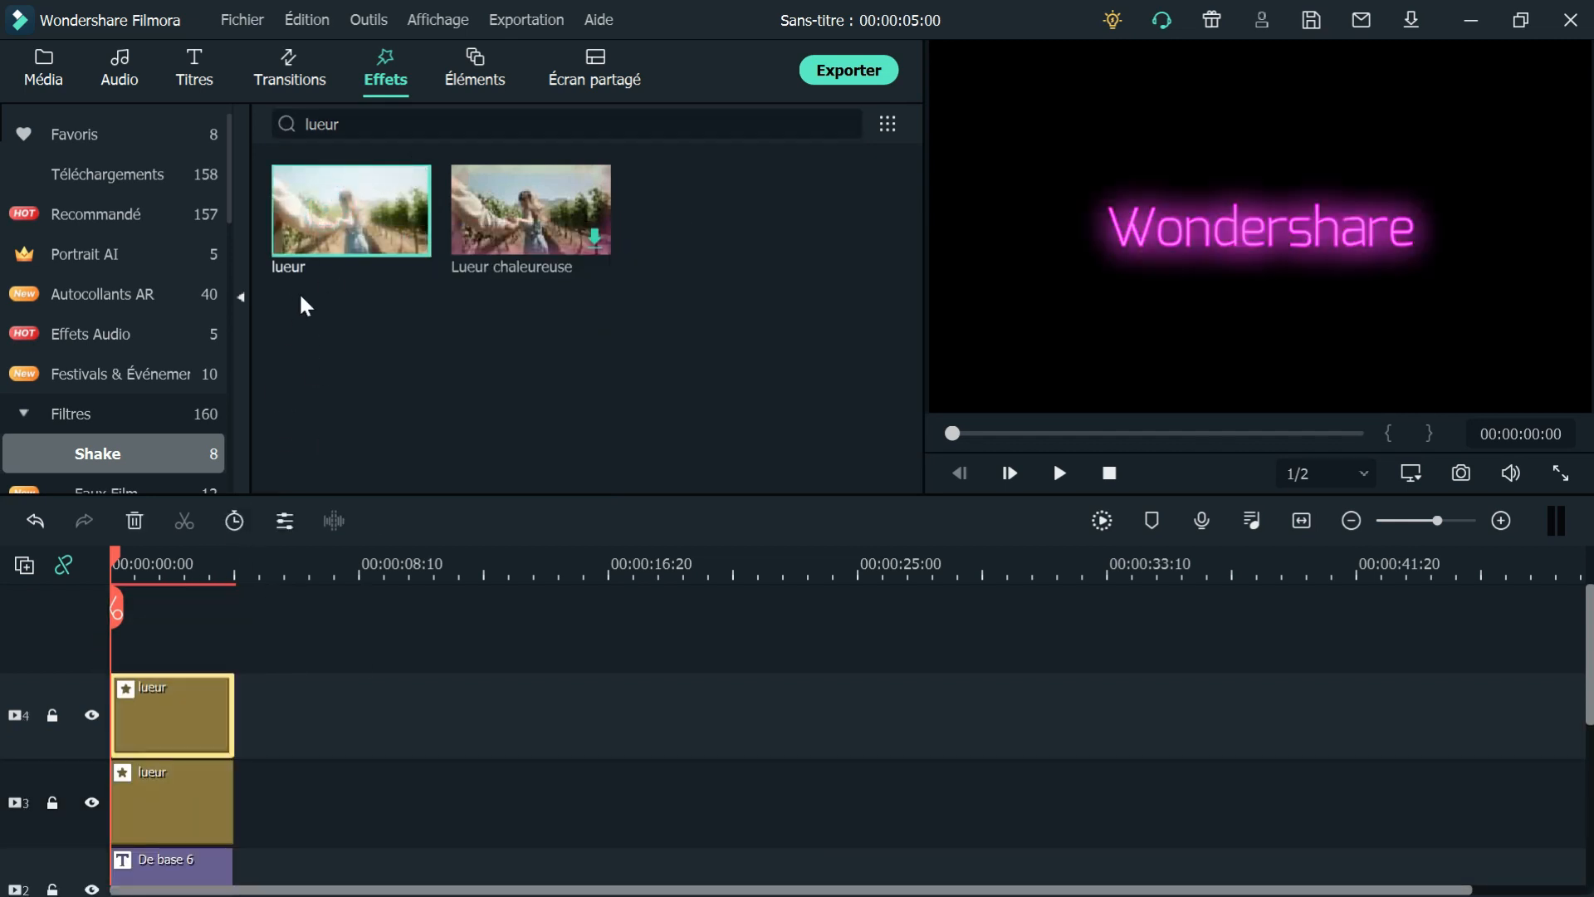
pyautogui.moveTo(341, 241); pyautogui.dragTo(129, 639)
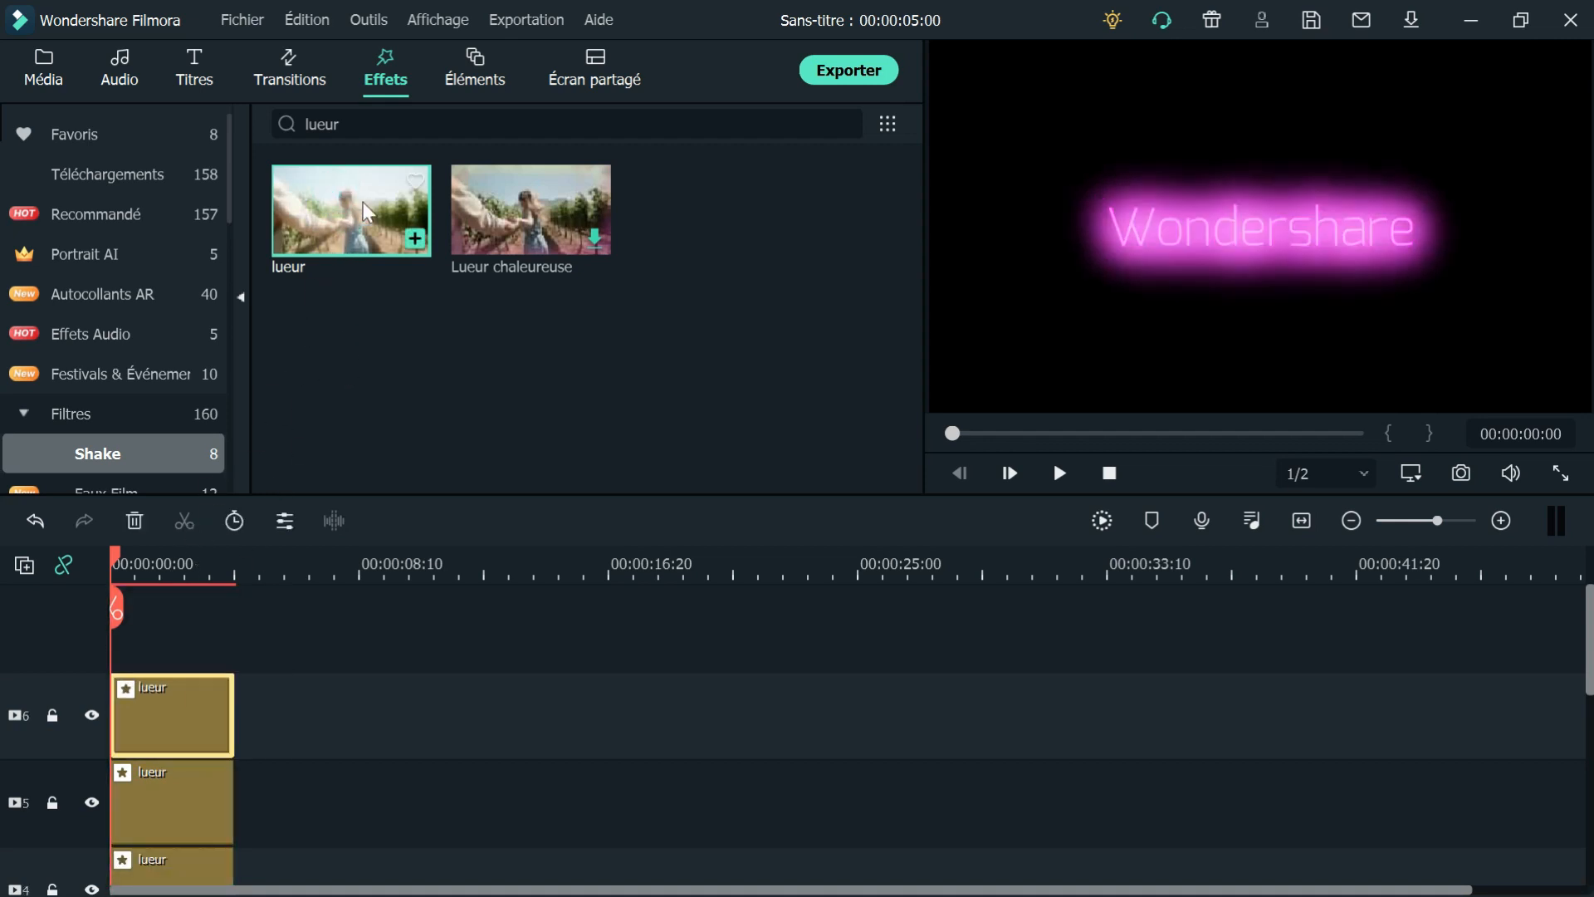
pyautogui.moveTo(365, 212); pyautogui.dragTo(132, 643)
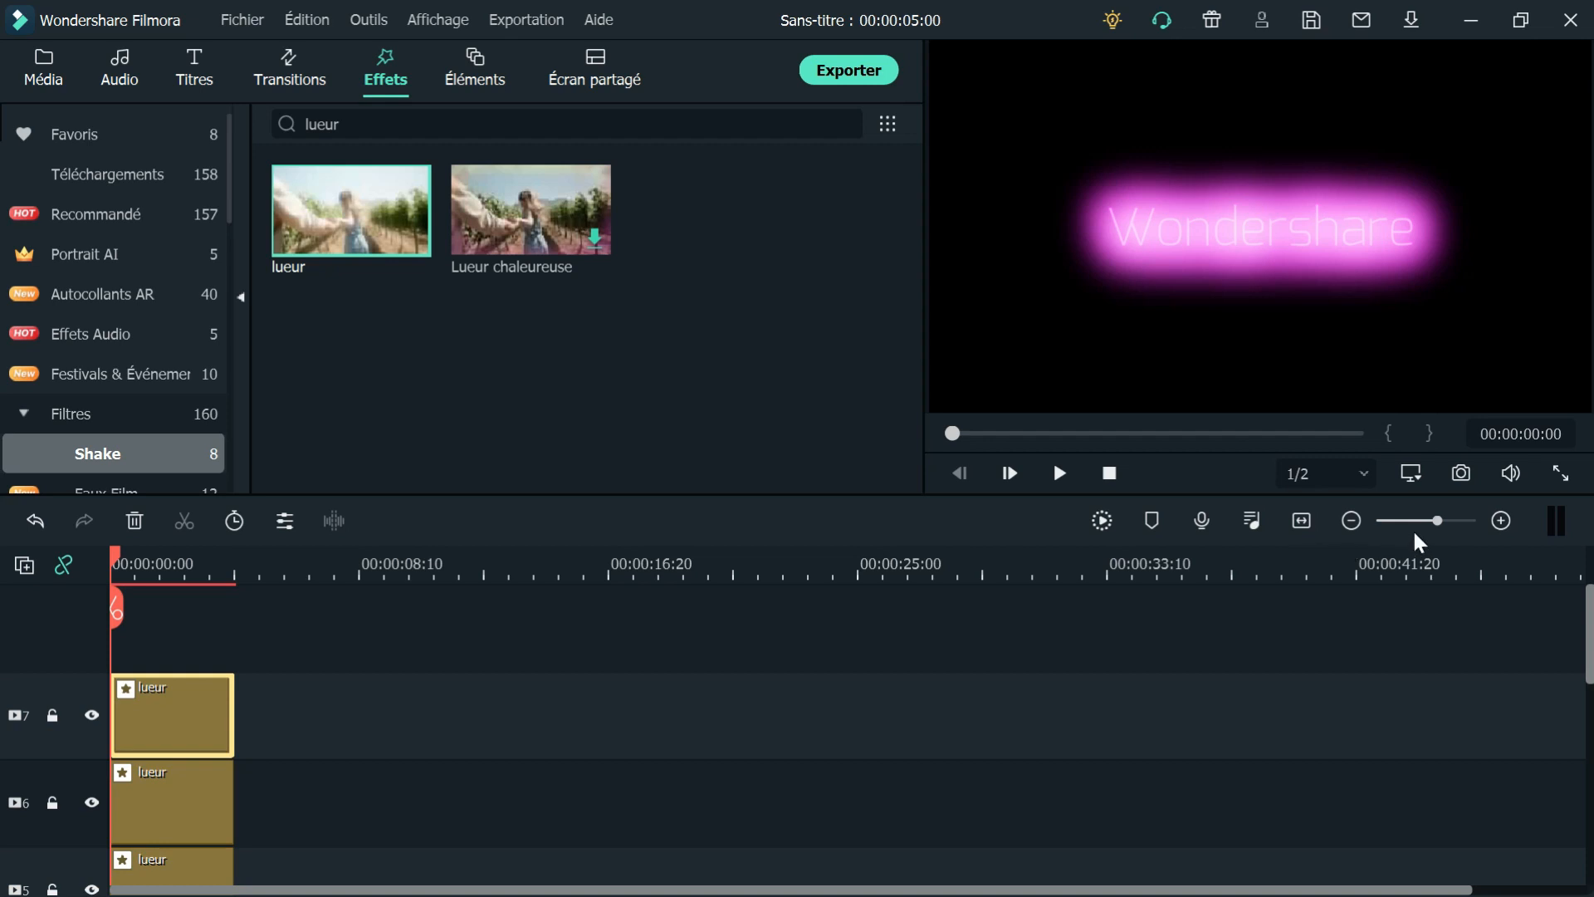
# Hide tracks 4 to 7, leaving only the lowest lueur effect active on the title
pyautogui.moveTo(1437, 520); pyautogui.dragTo(1458, 521)
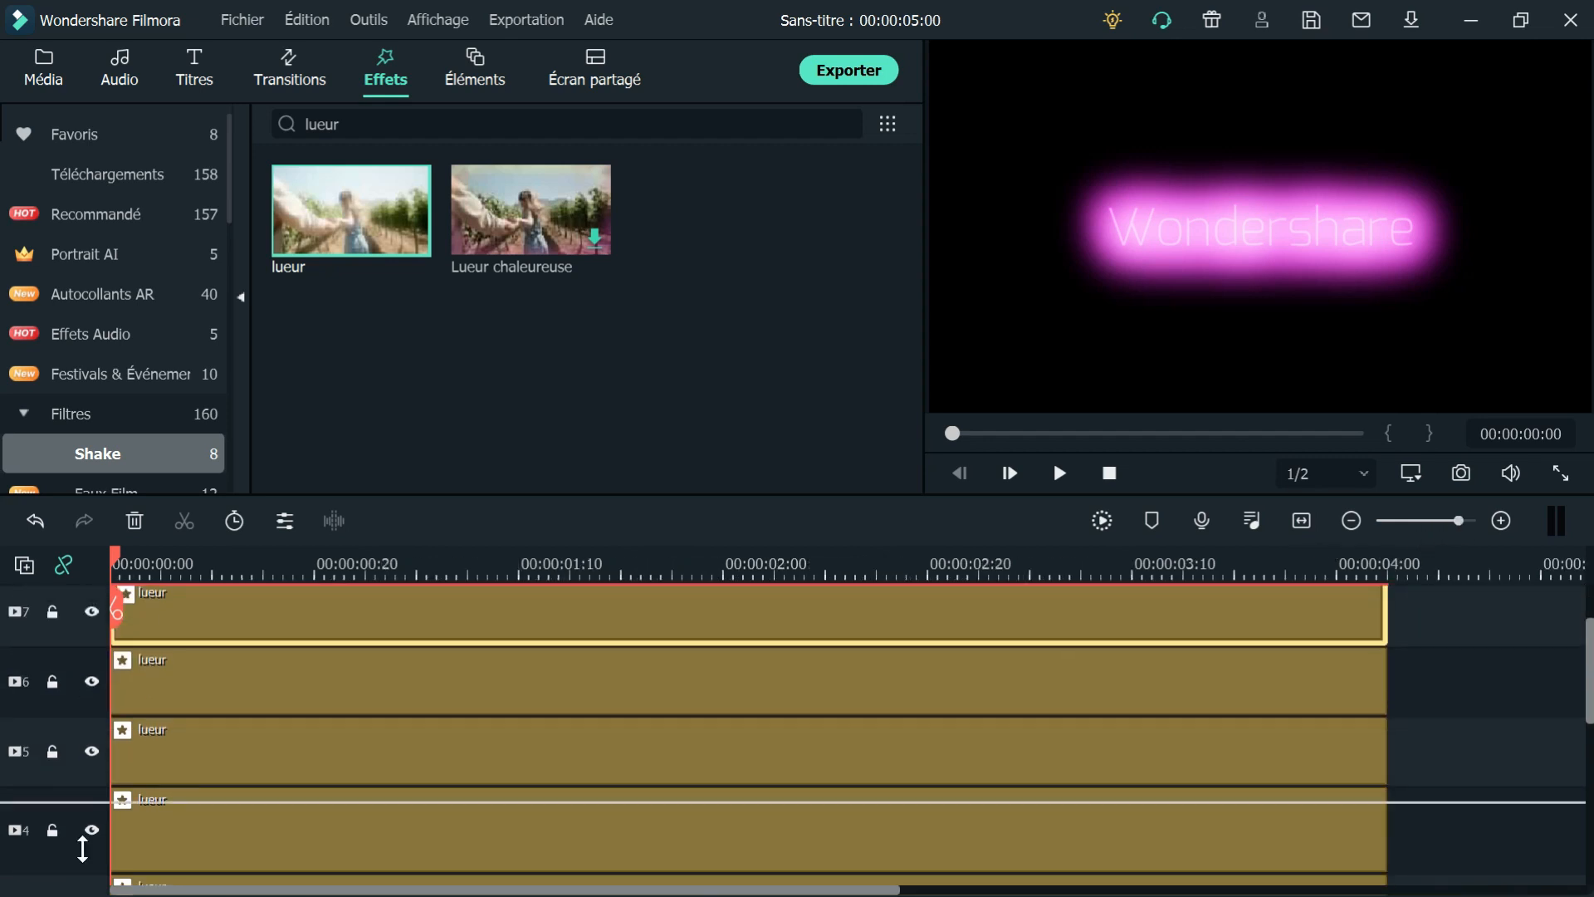
pyautogui.scroll(-3, 428, 735)
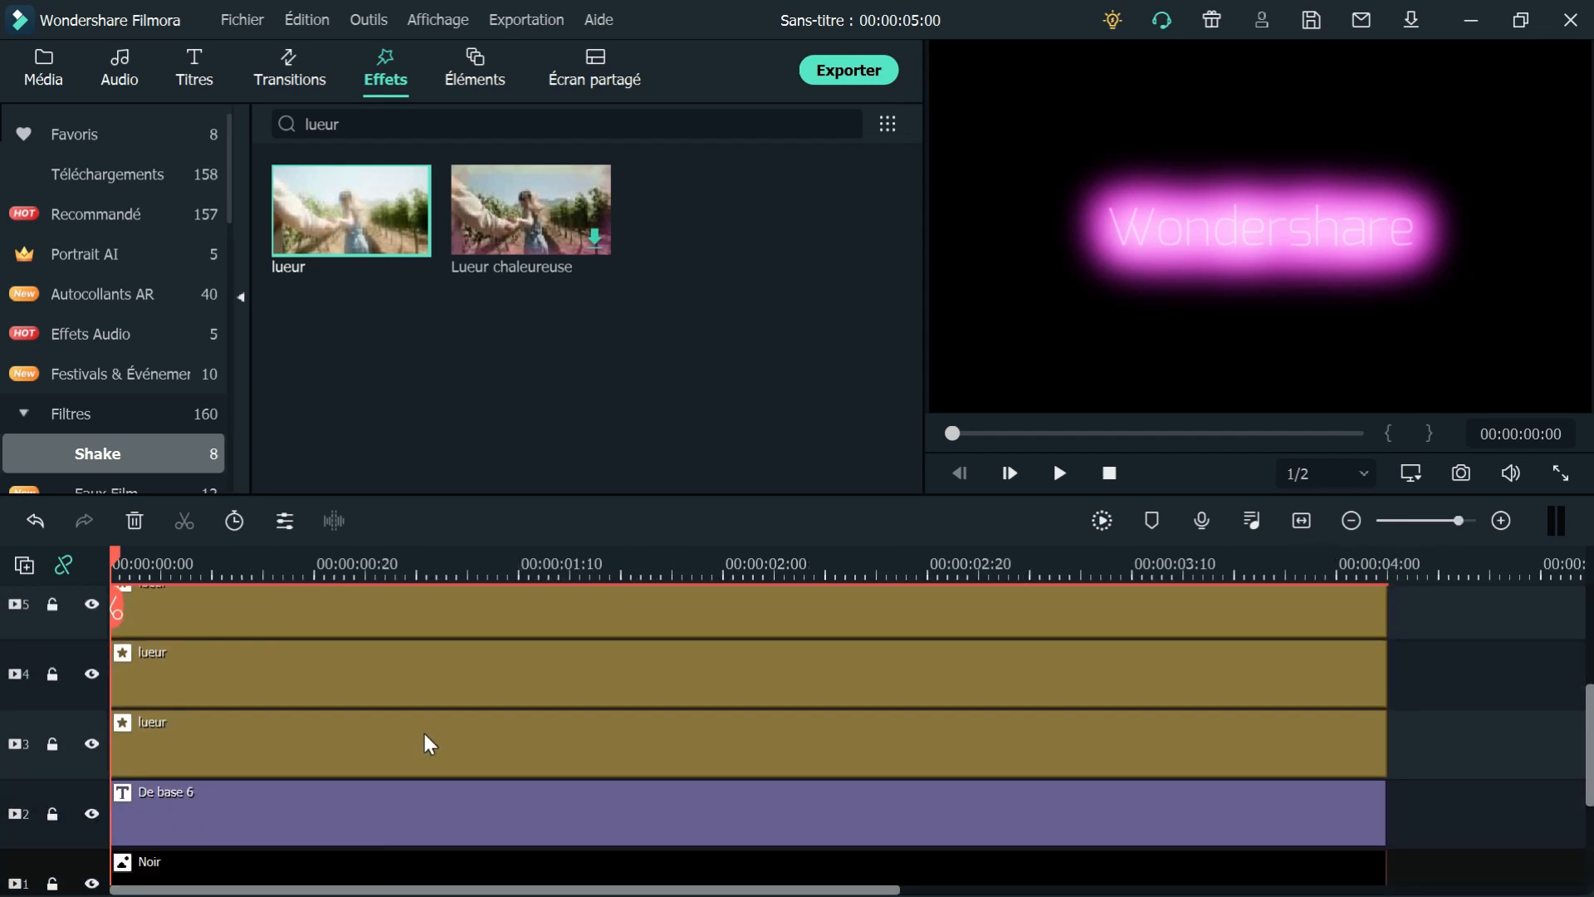
pyautogui.scroll(3, 224, 687)
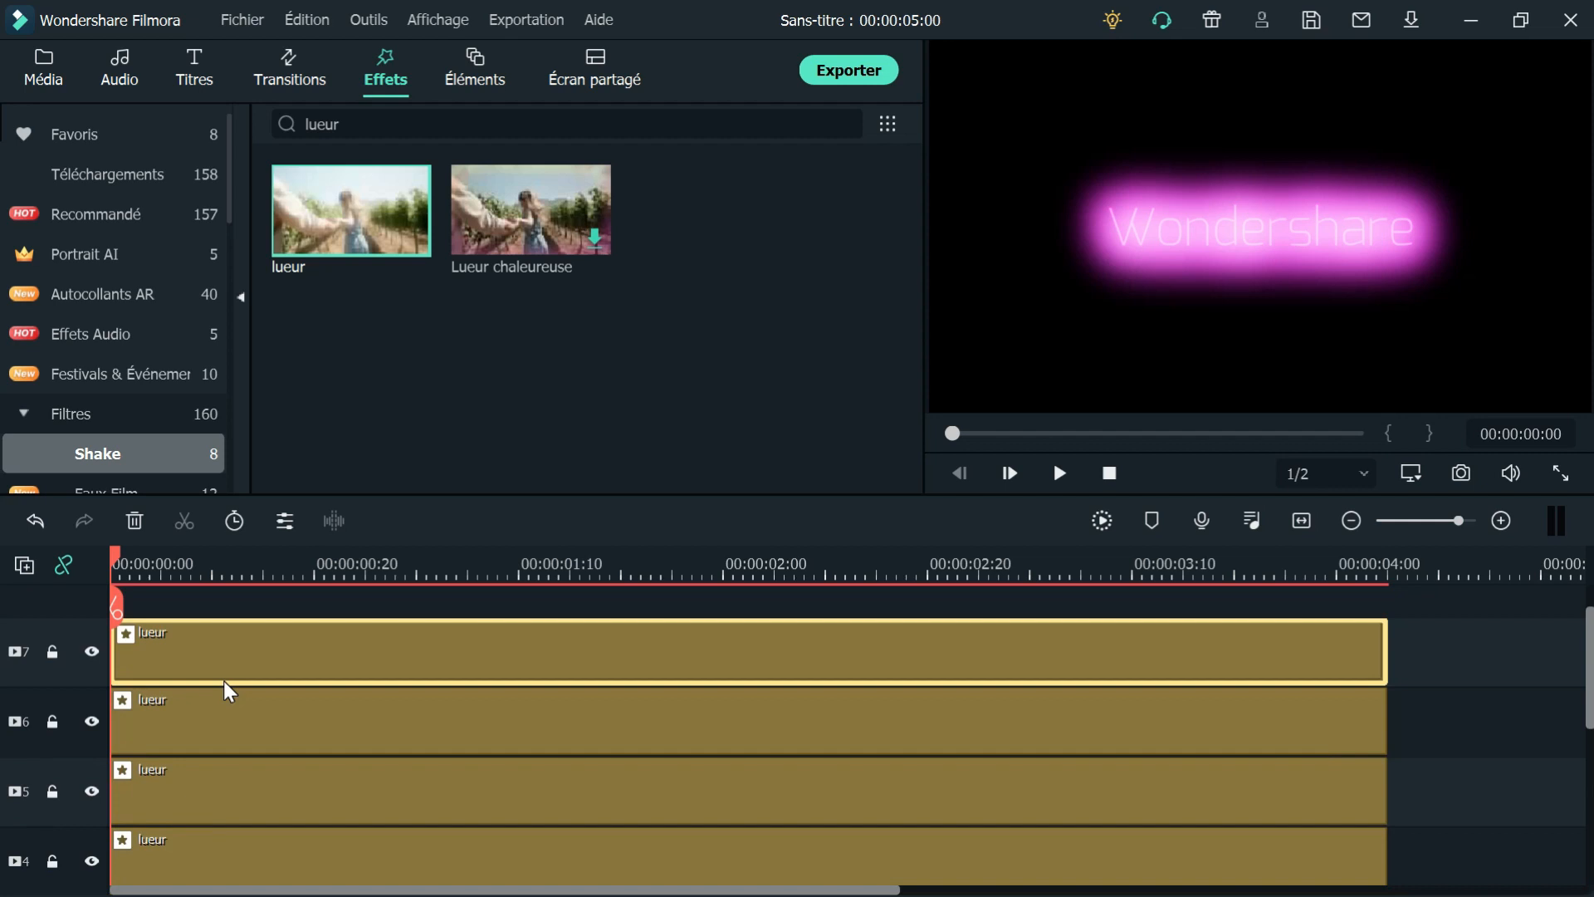
pyautogui.click(91, 651)
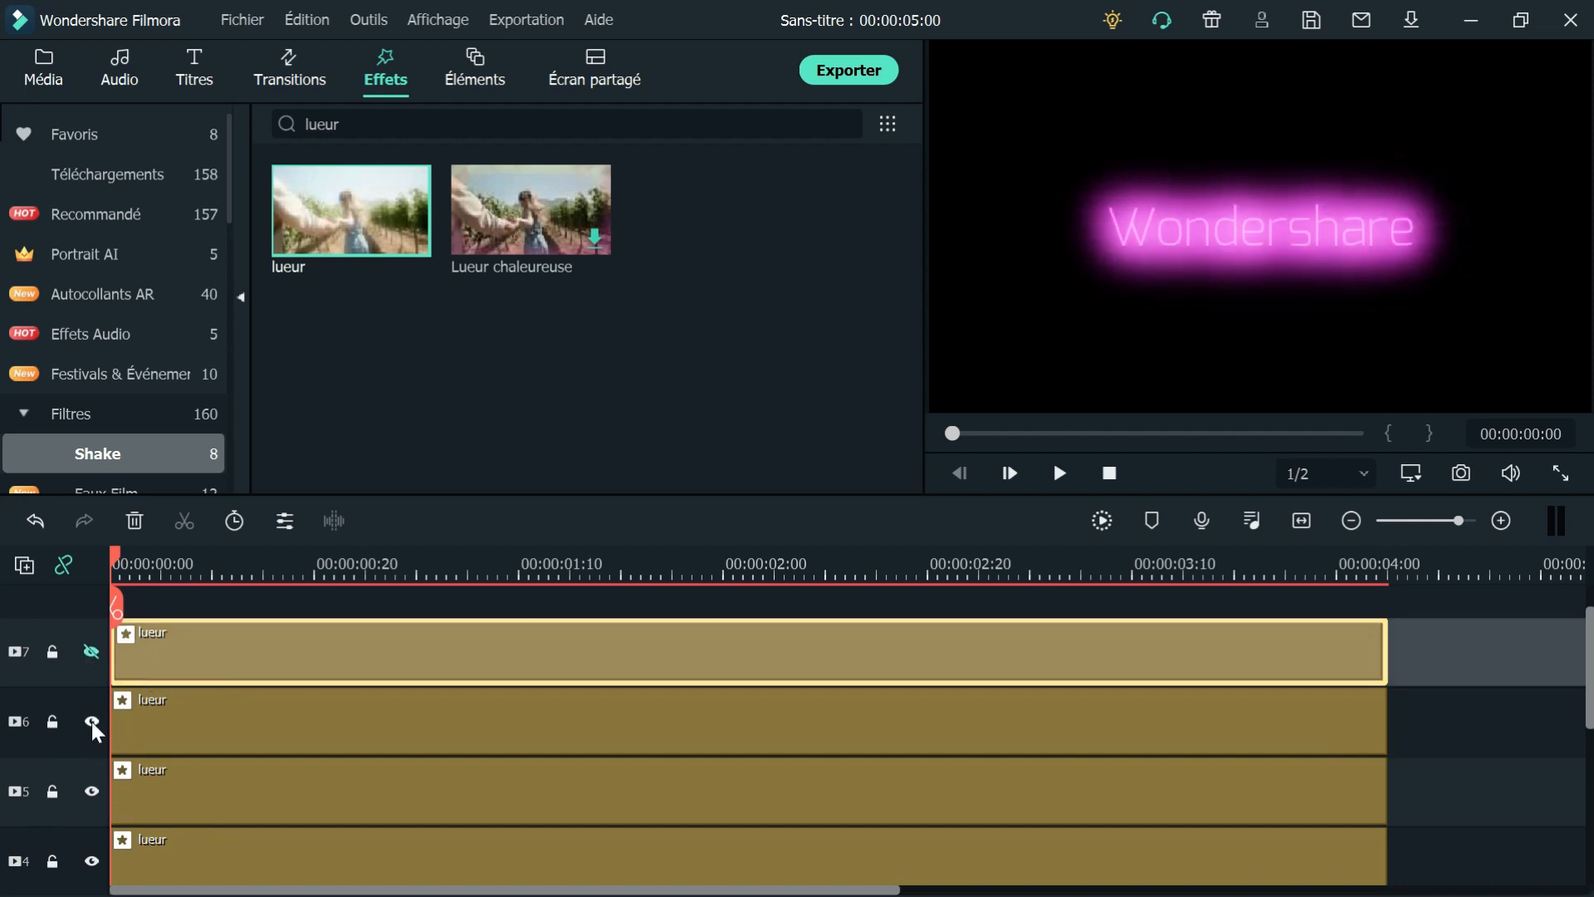
pyautogui.click(92, 721)
pyautogui.click(92, 791)
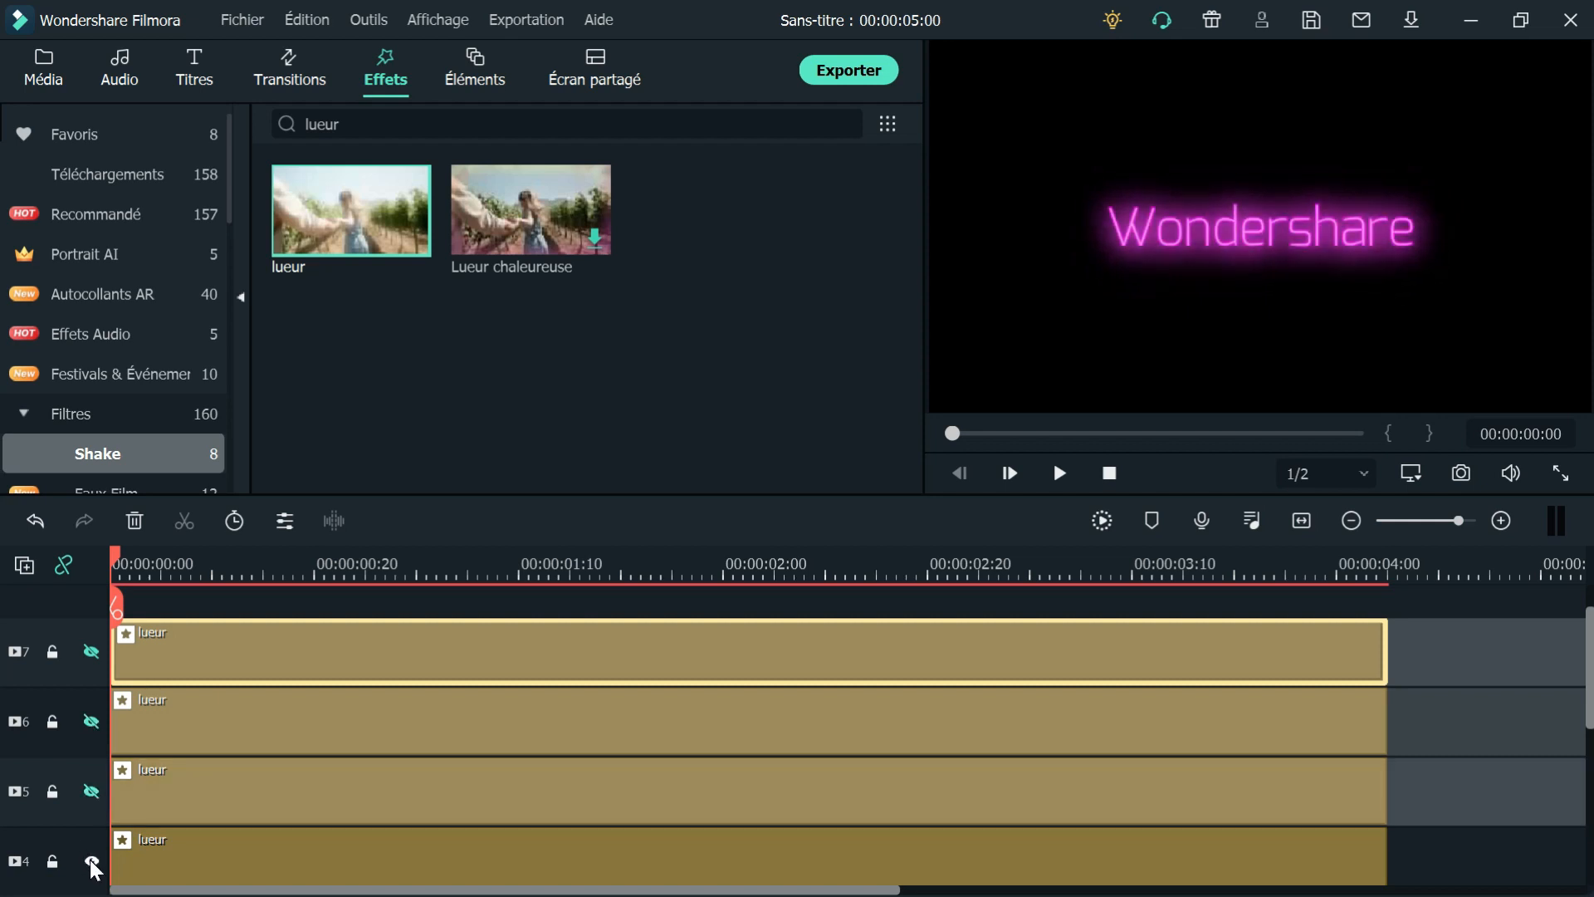
pyautogui.click(91, 861)
# Lower the Rayon of the lueur effect on track 3 to a very small value and accept the change
pyautogui.scroll(-3, 292, 780)
pyautogui.doubleClick(332, 754)
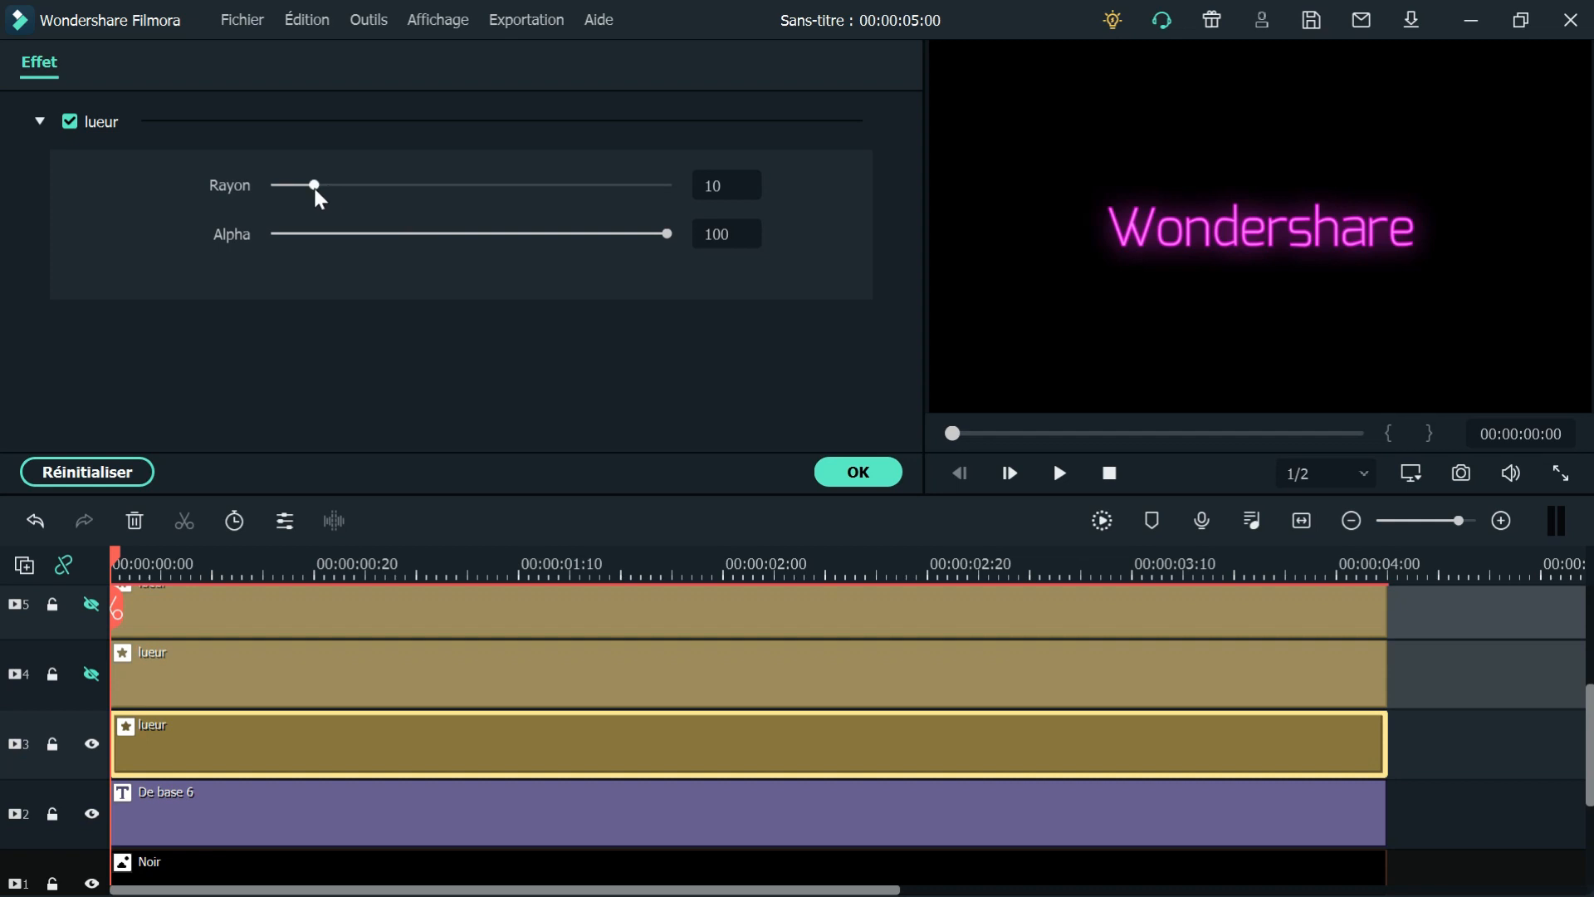
pyautogui.moveTo(316, 191); pyautogui.dragTo(293, 191)
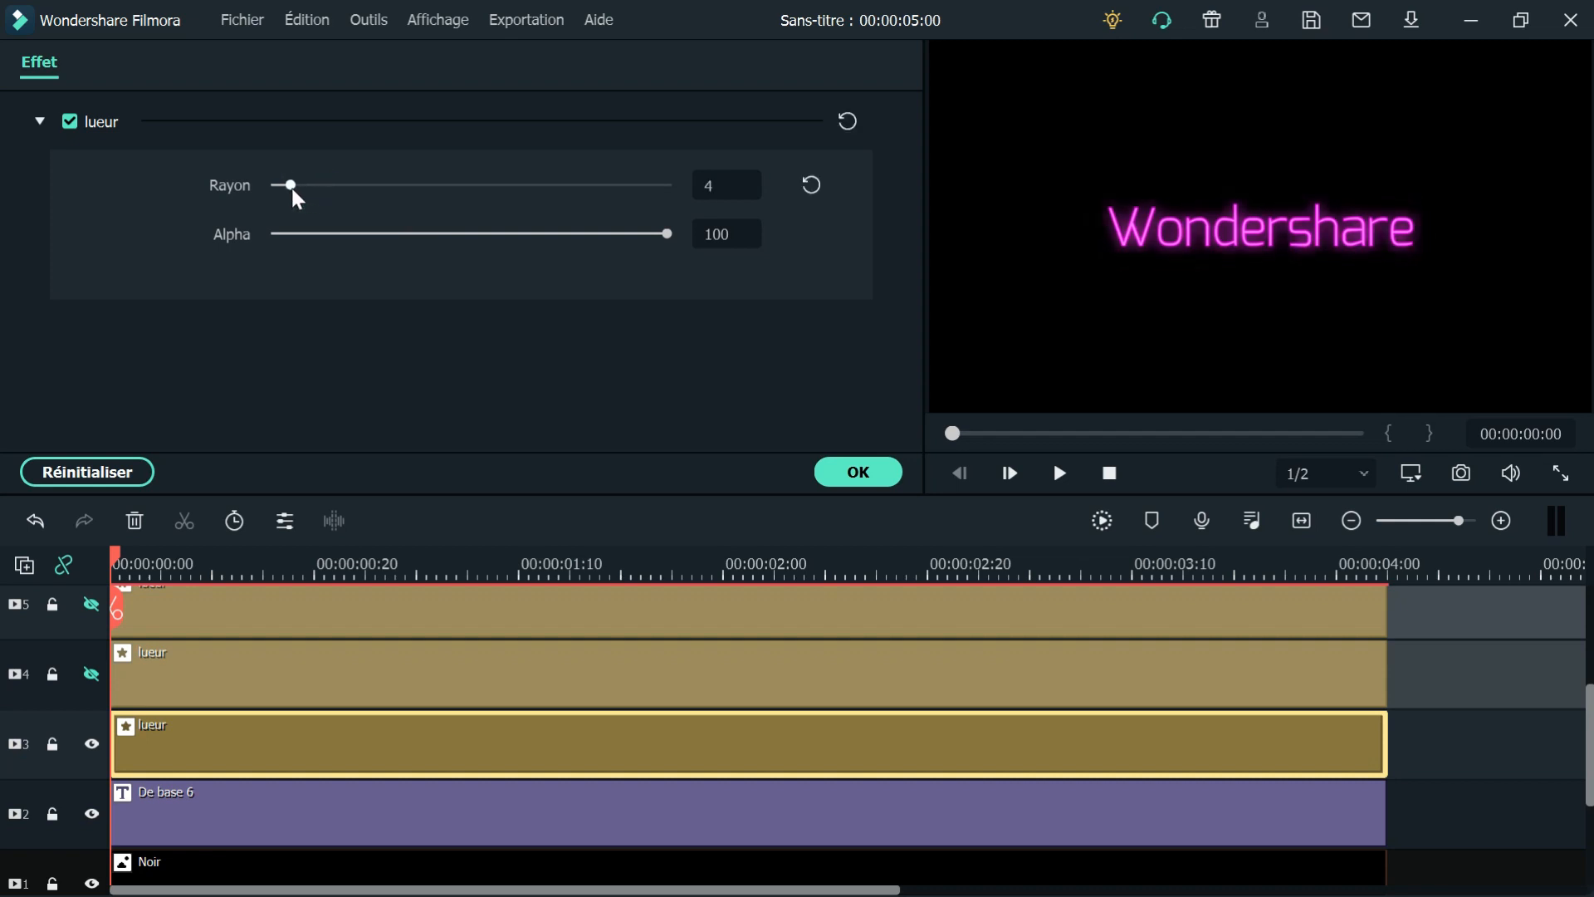
pyautogui.click(830, 471)
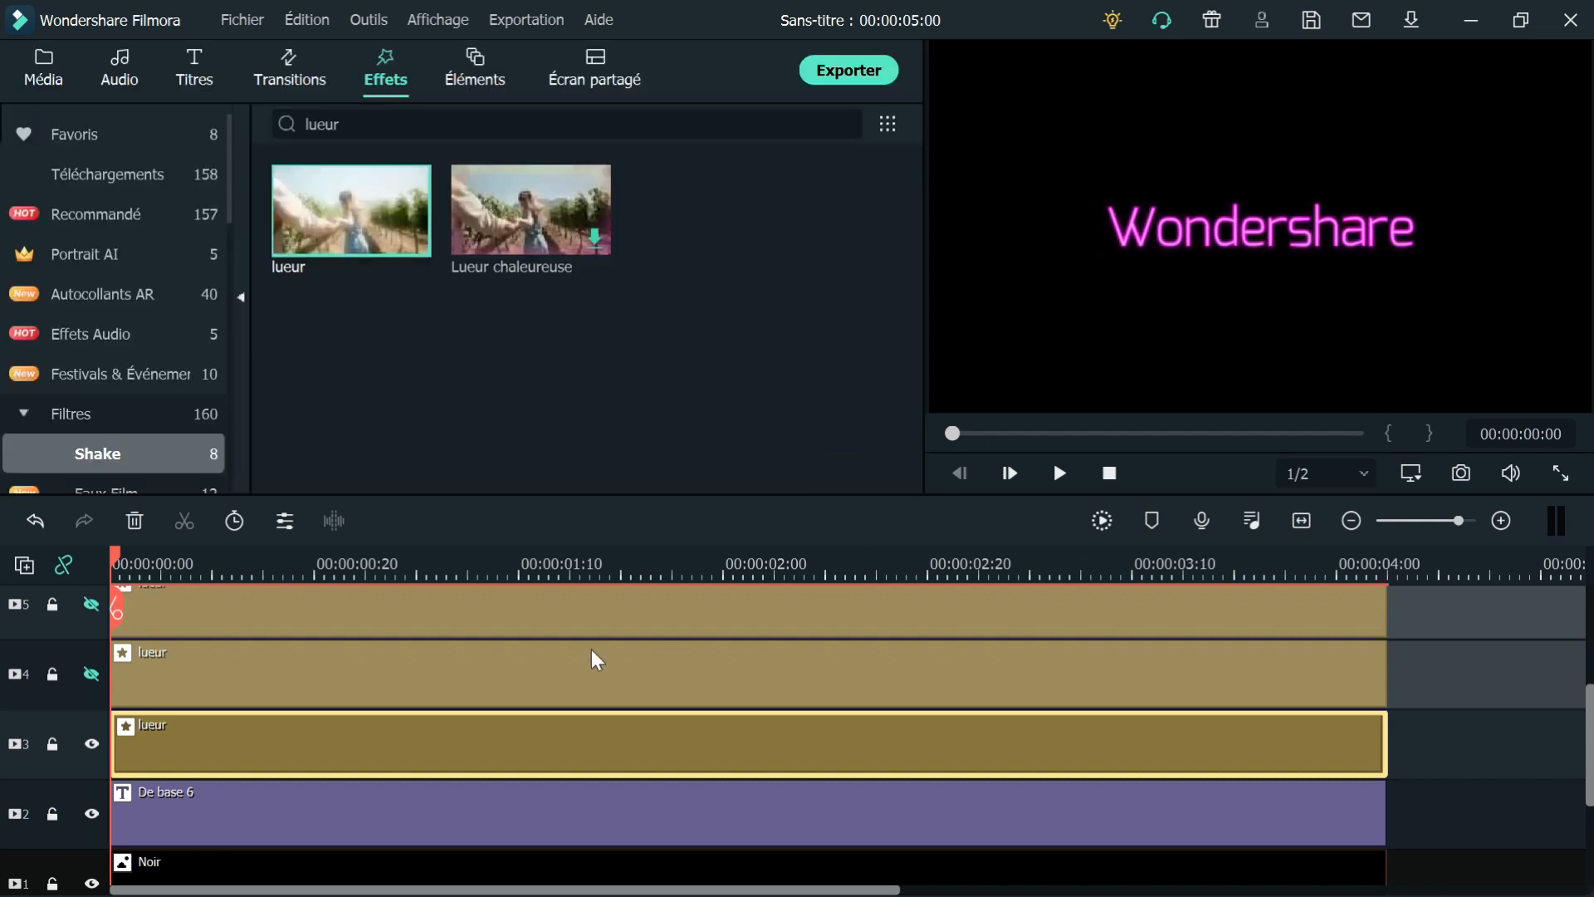
# Show track 4 and lower the Rayon of its lueur effect
pyautogui.doubleClick(512, 665)
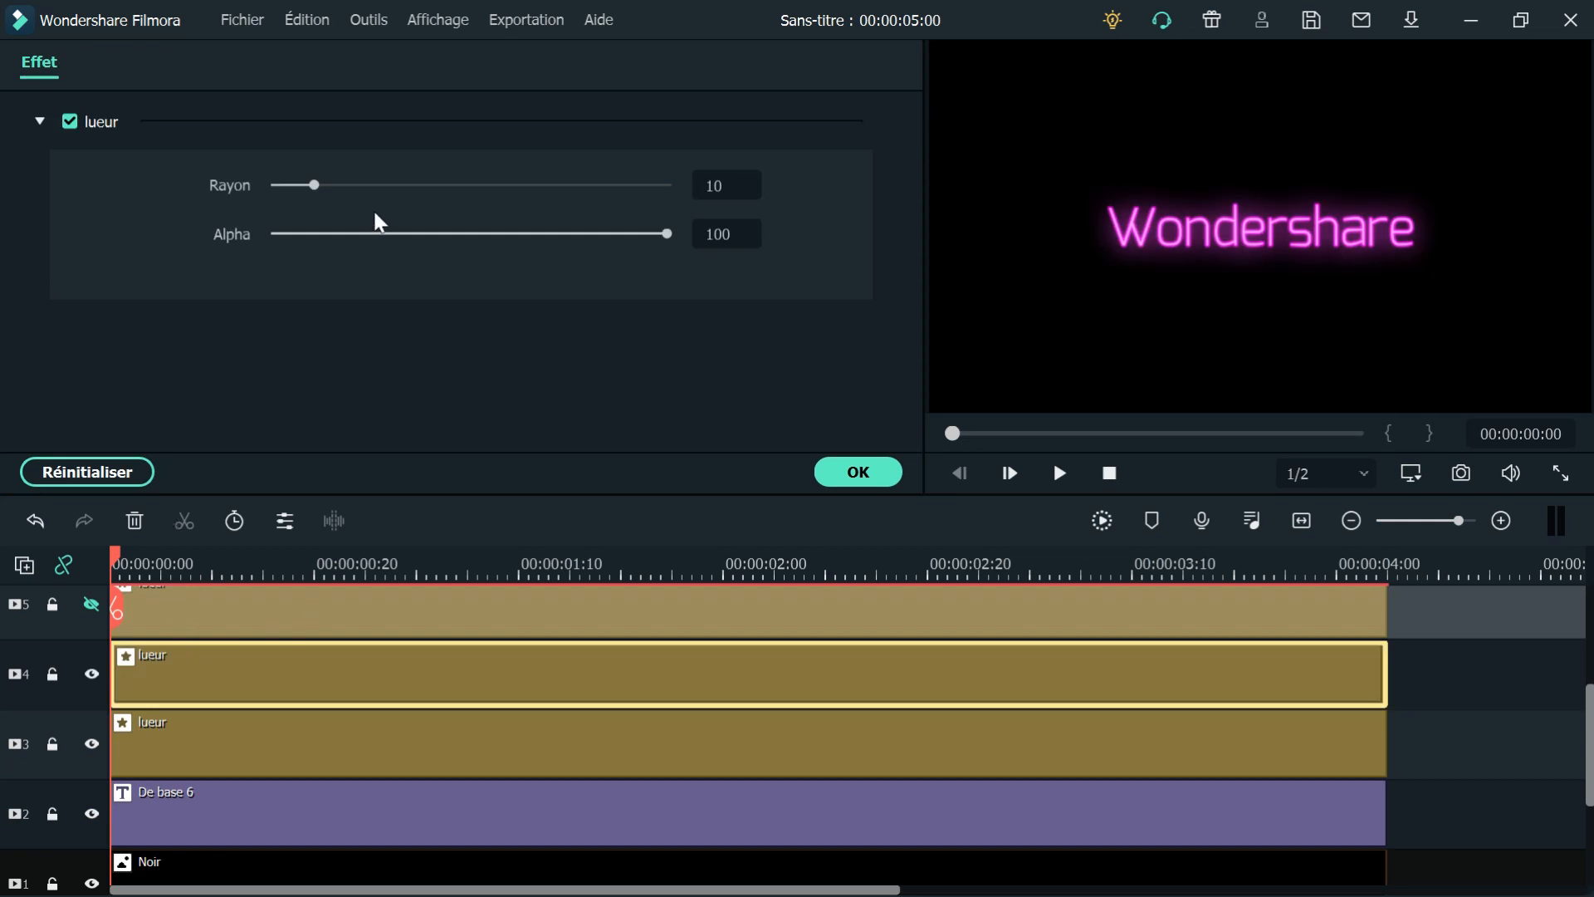
pyautogui.moveTo(316, 196); pyautogui.dragTo(299, 199)
pyautogui.click(864, 473)
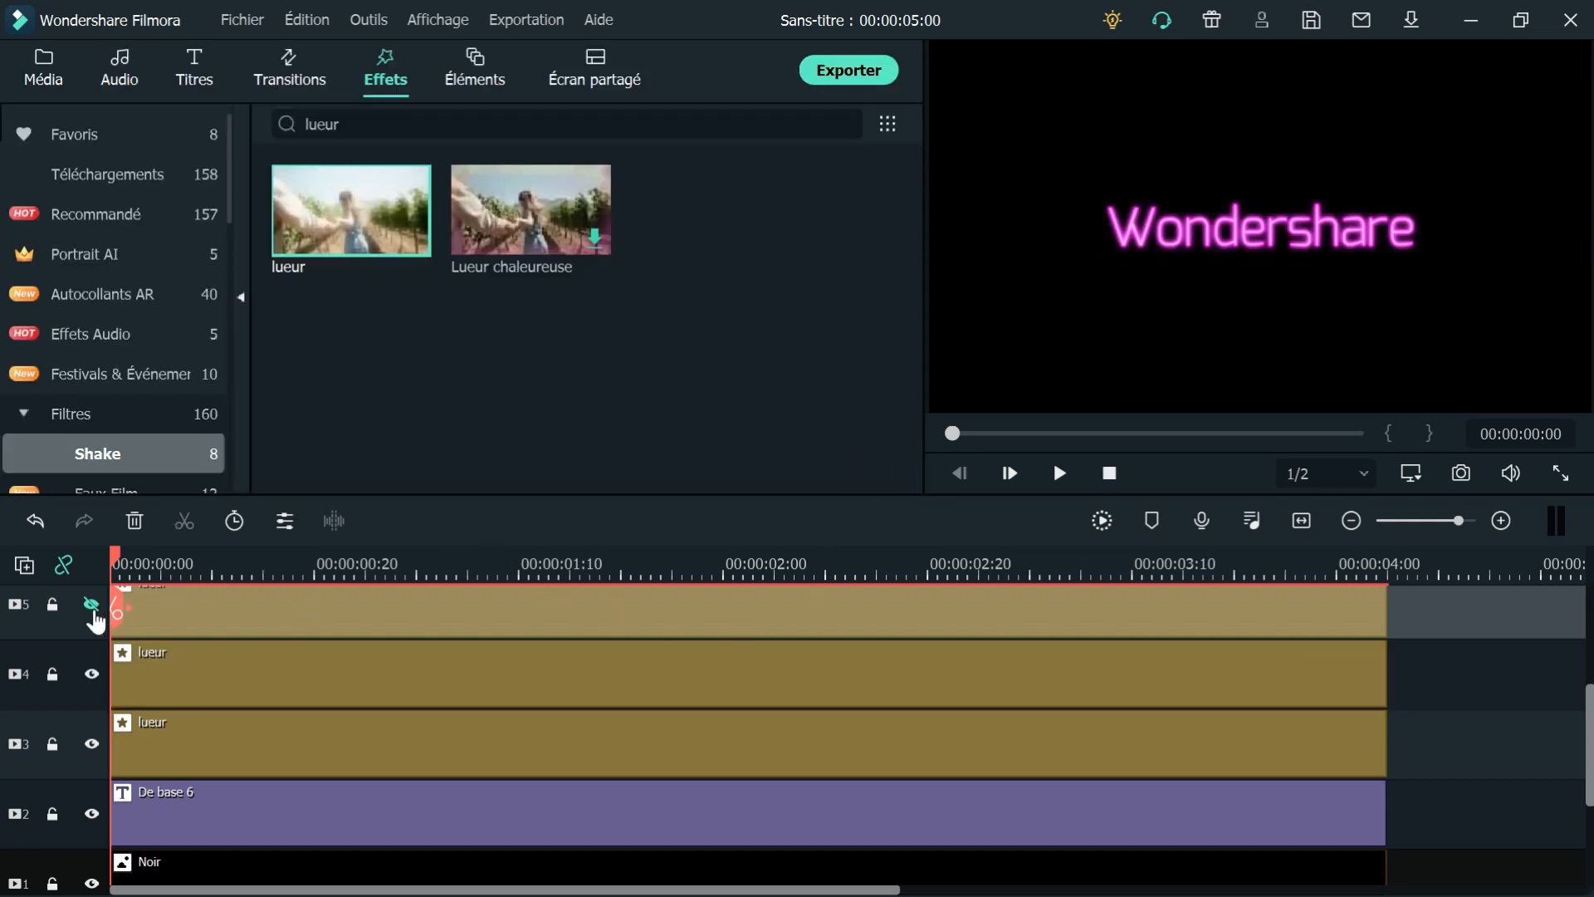
# Show track 5 and slightly reduce the Rayon of its lueur effect
pyautogui.click(91, 607)
pyautogui.click(339, 621)
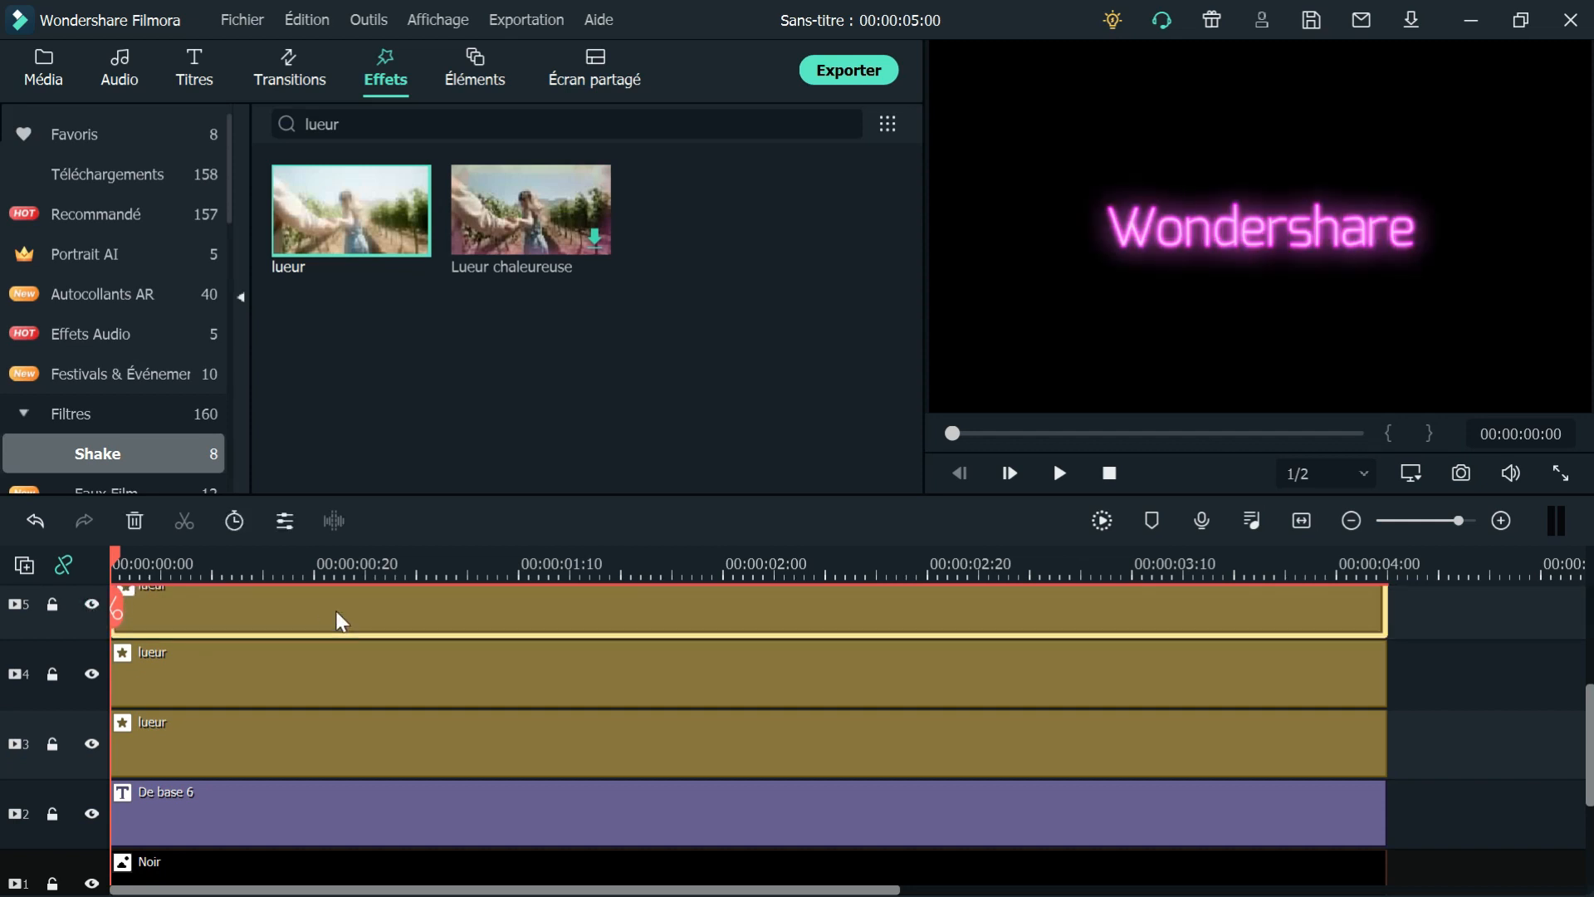
pyautogui.doubleClick(340, 621)
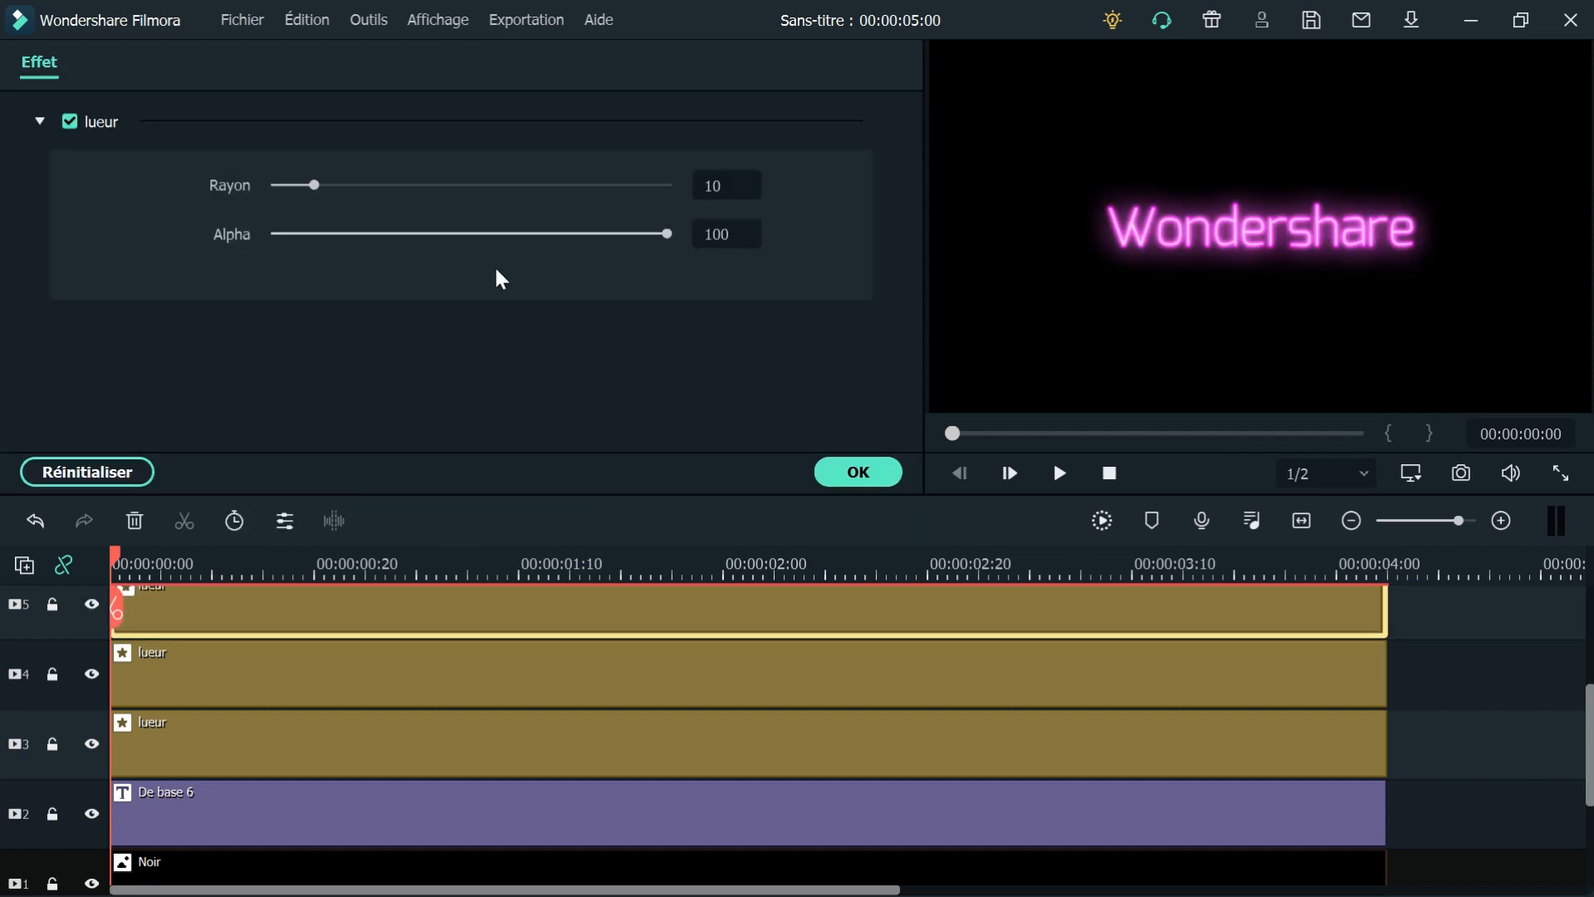
pyautogui.moveTo(314, 184); pyautogui.dragTo(303, 186)
pyautogui.click(858, 471)
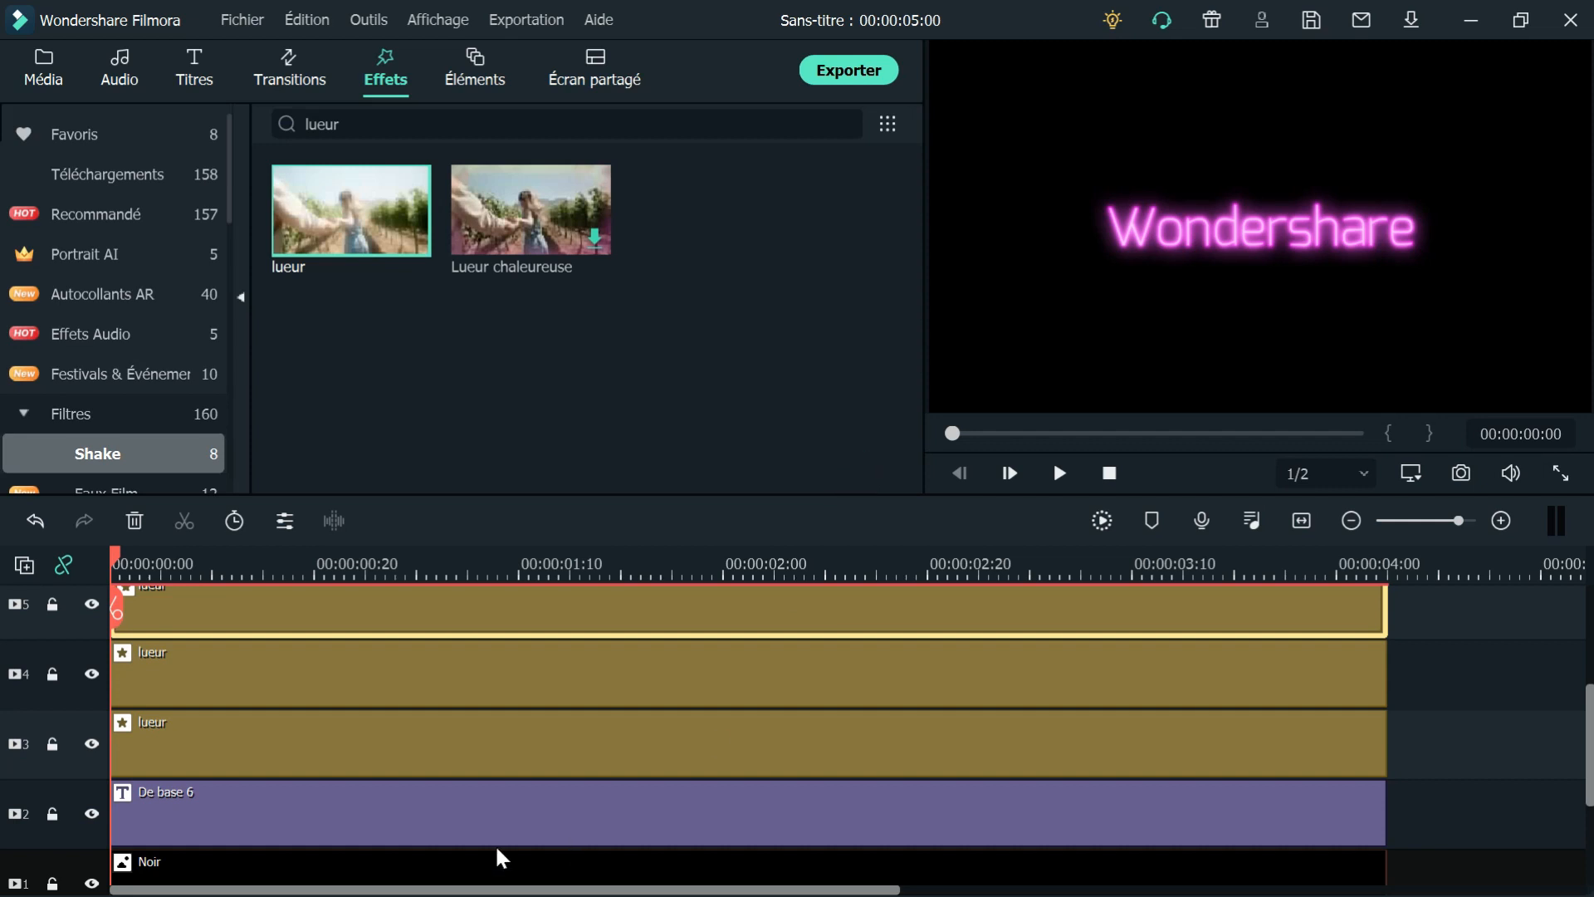
# Show track 6 and raise the Rayon of its lueur effect to roughly a third of the range
pyautogui.scroll(2, 448, 747)
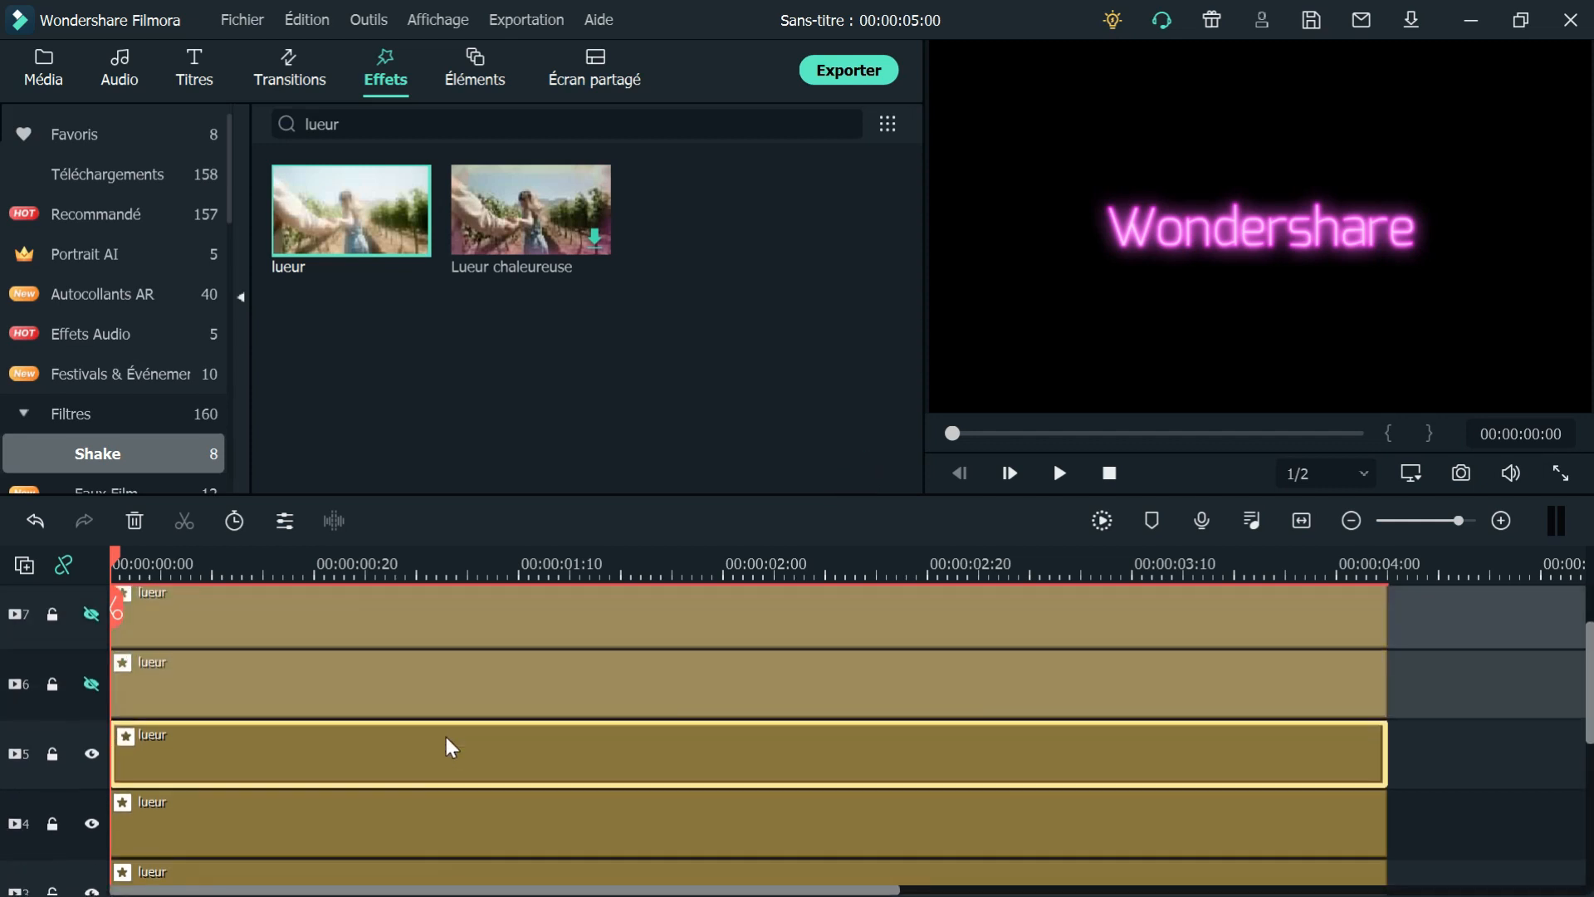
pyautogui.click(91, 685)
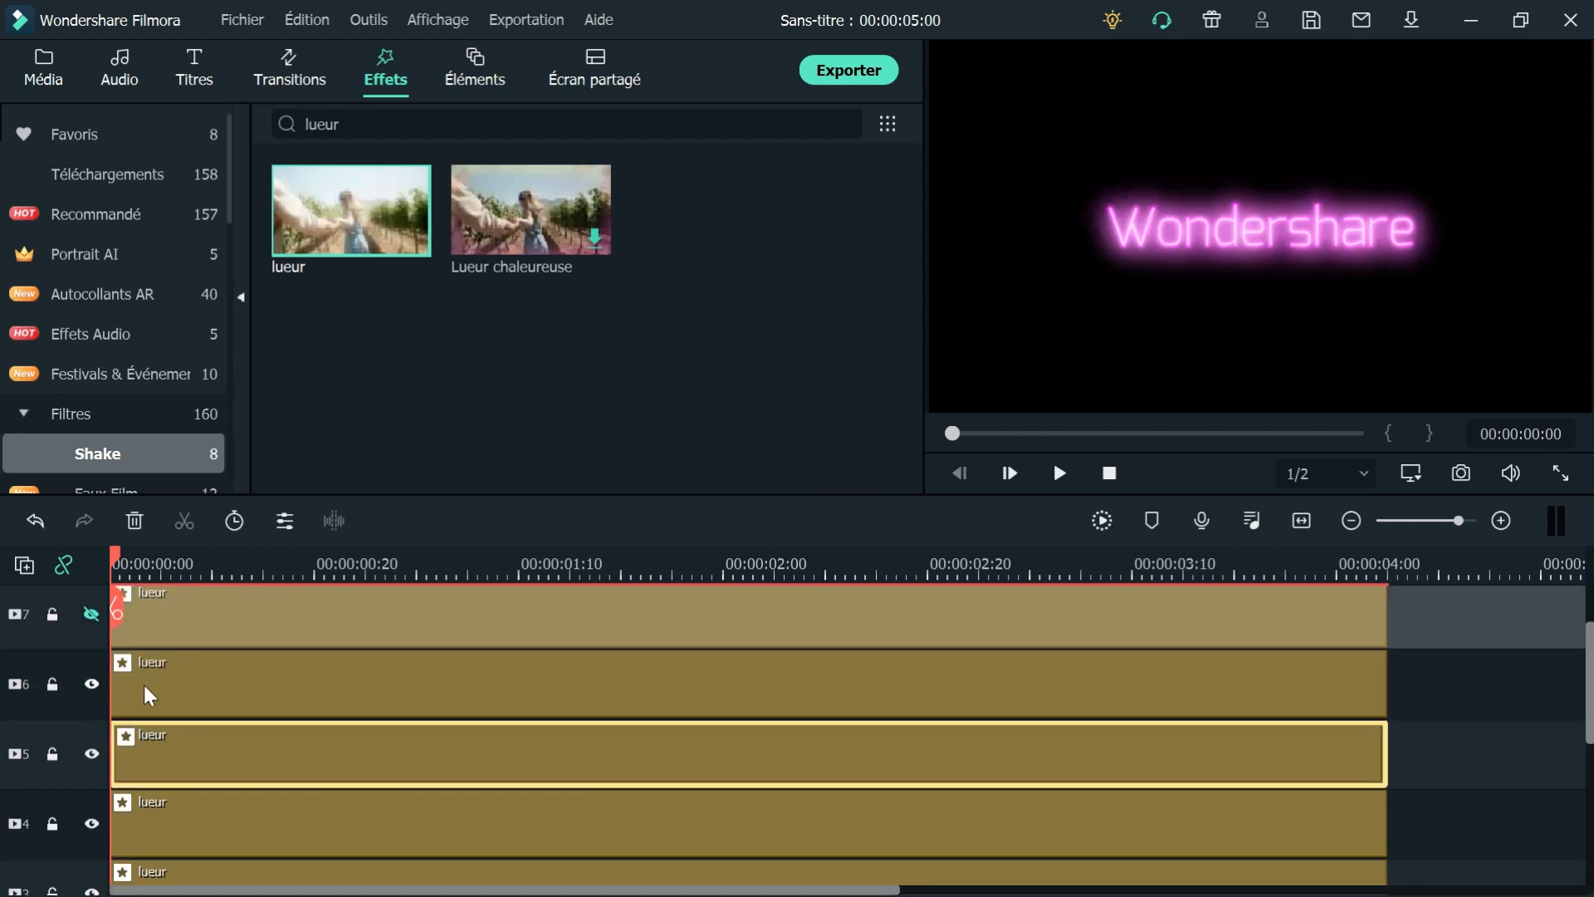
pyautogui.doubleClick(409, 703)
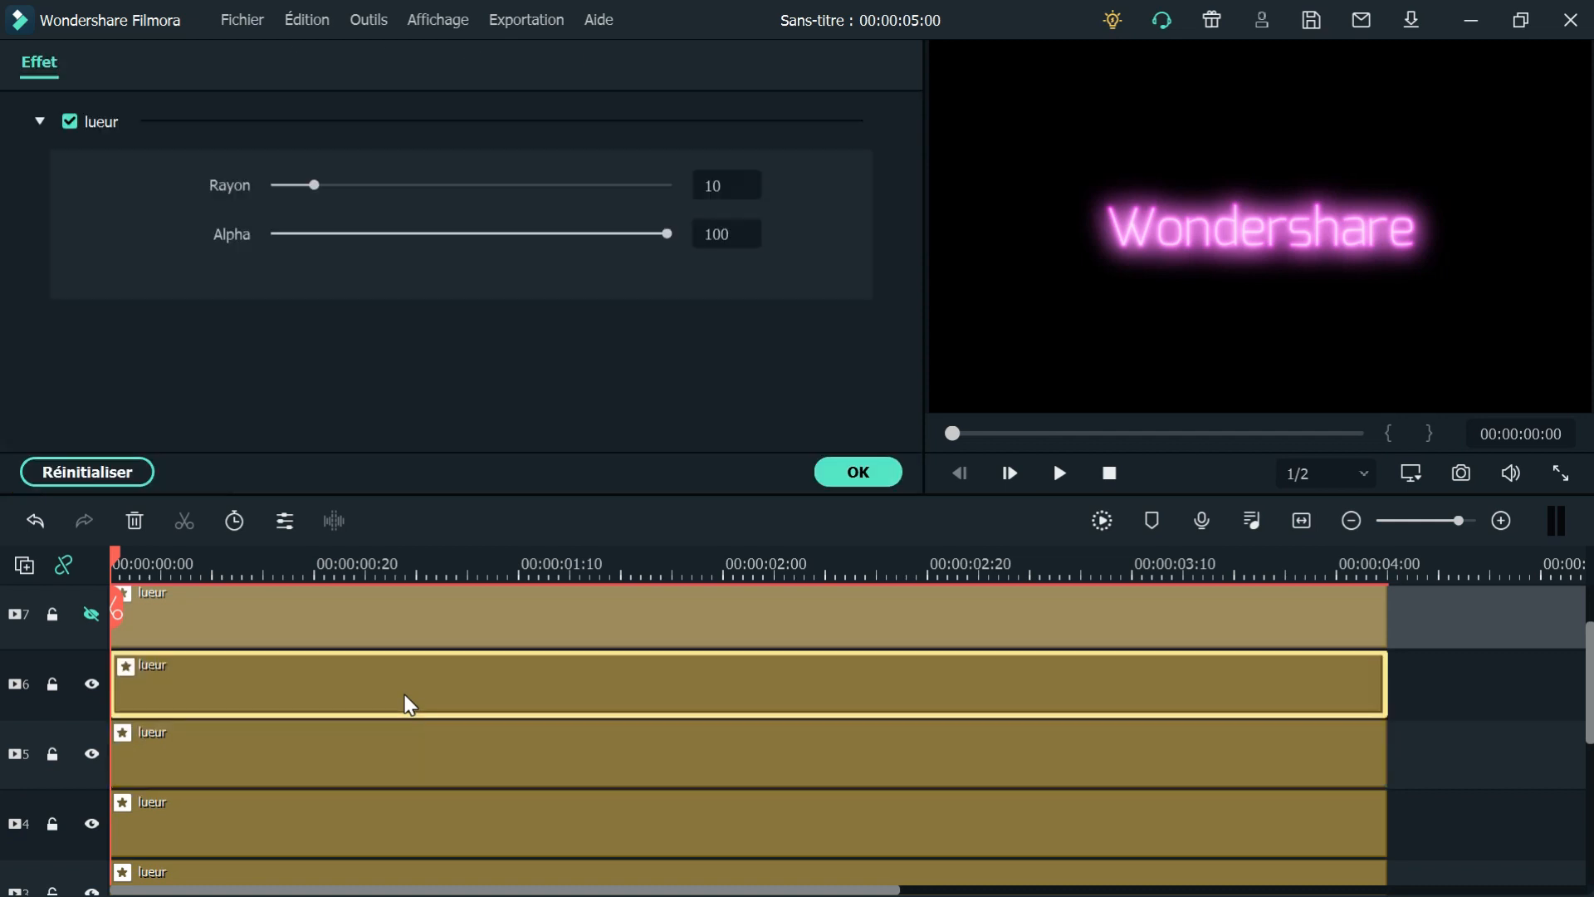
pyautogui.moveTo(314, 184); pyautogui.dragTo(395, 184)
pyautogui.click(858, 472)
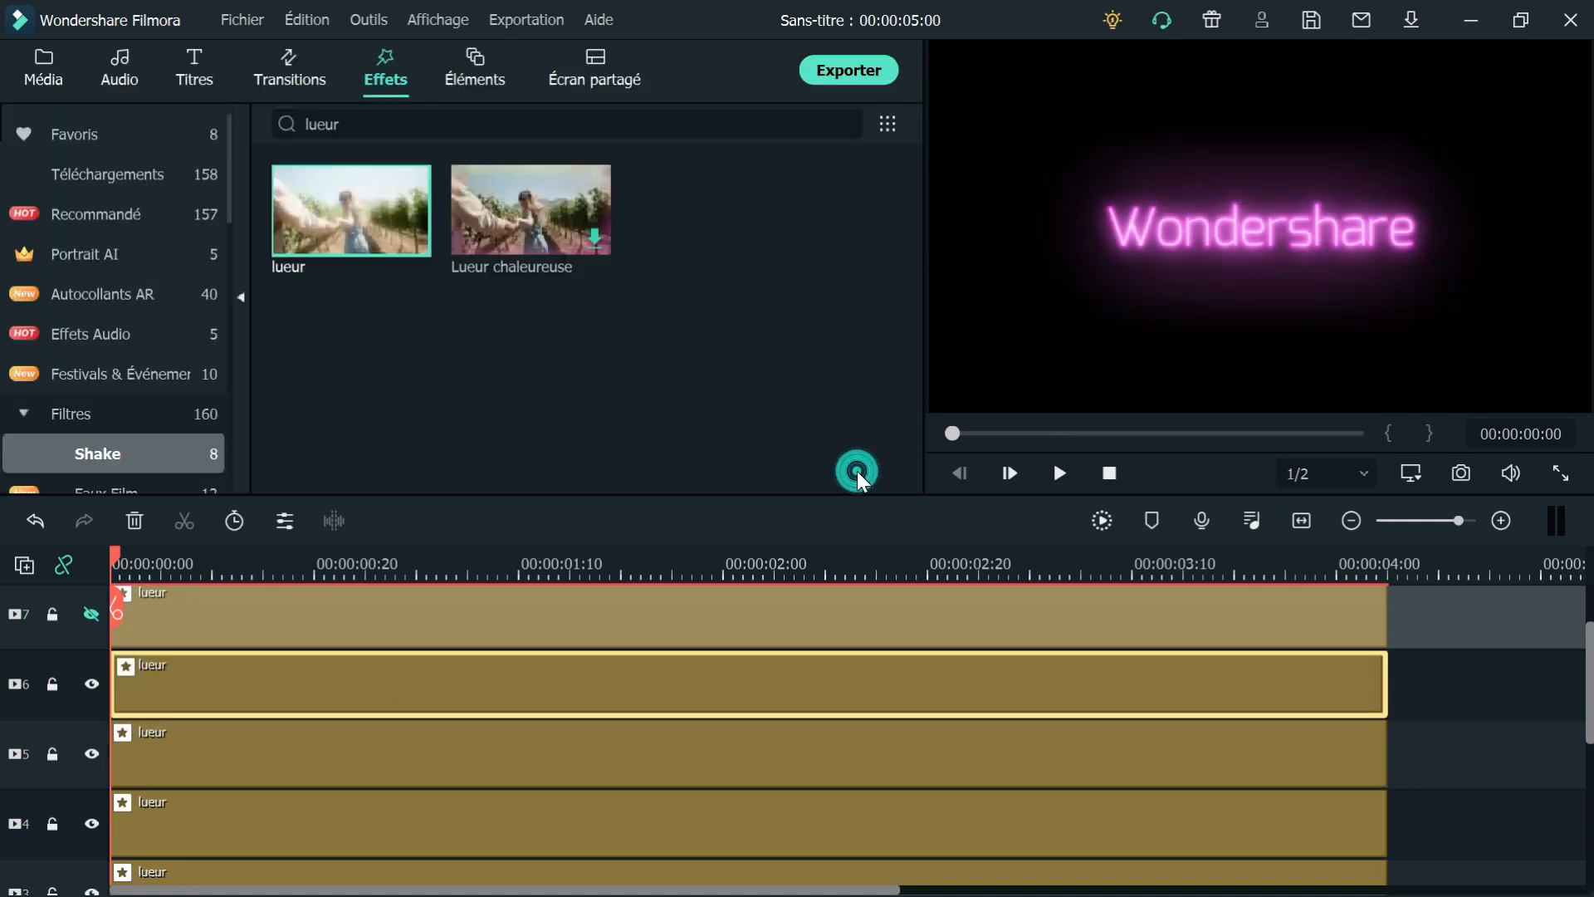
# Show track 7, set its lueur effect to Rayon 43 with Alpha at 100, and accept the settings
pyautogui.click(91, 614)
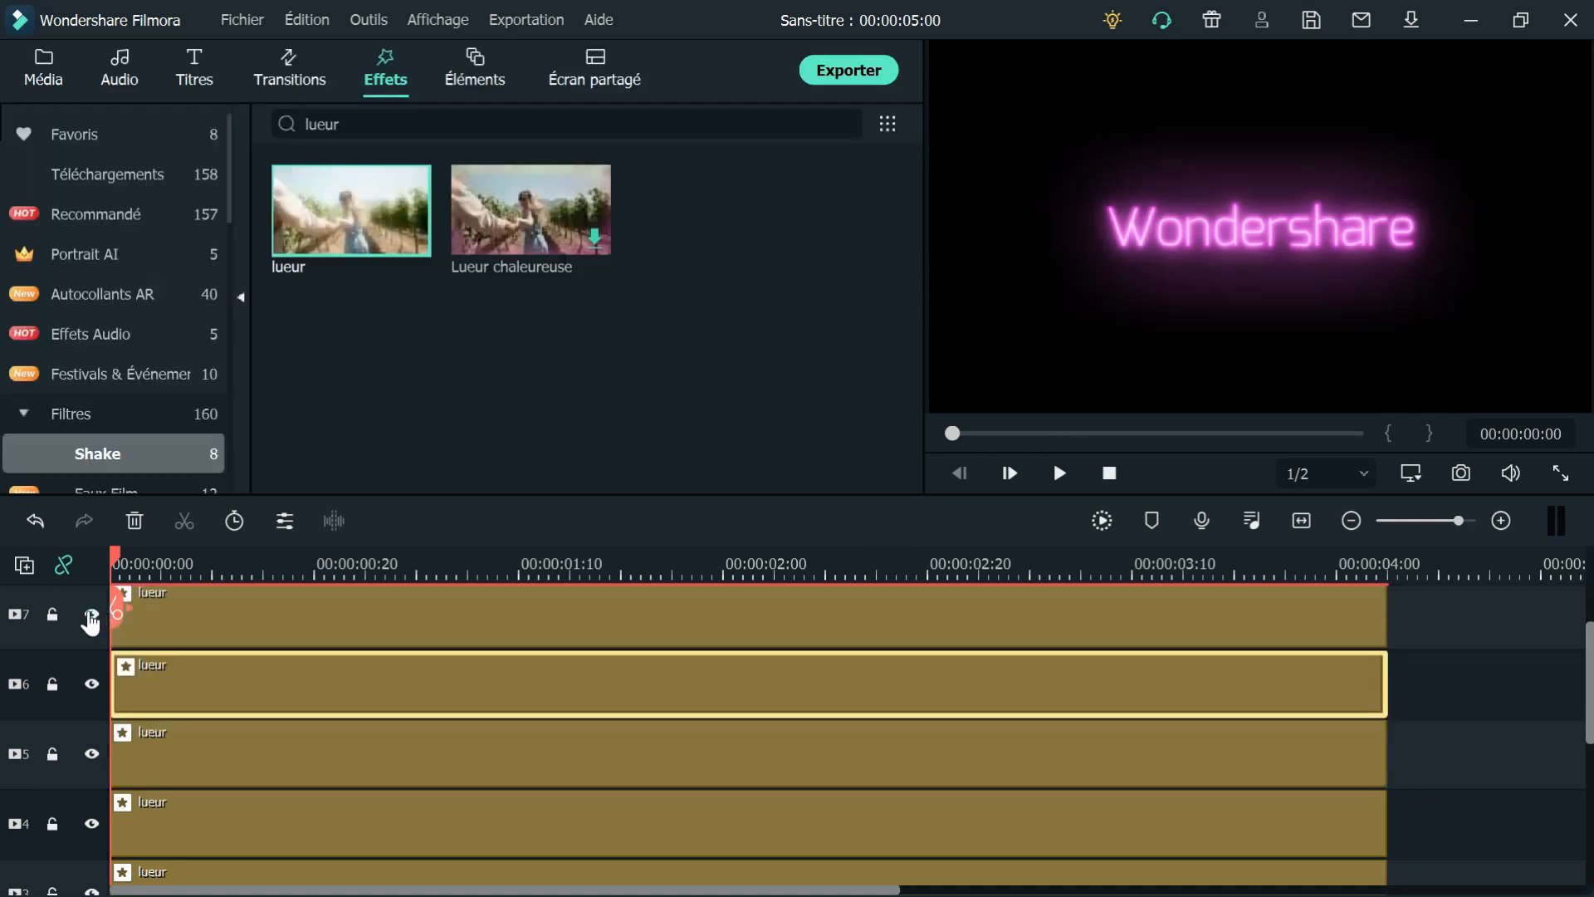
pyautogui.click(311, 638)
pyautogui.doubleClick(323, 635)
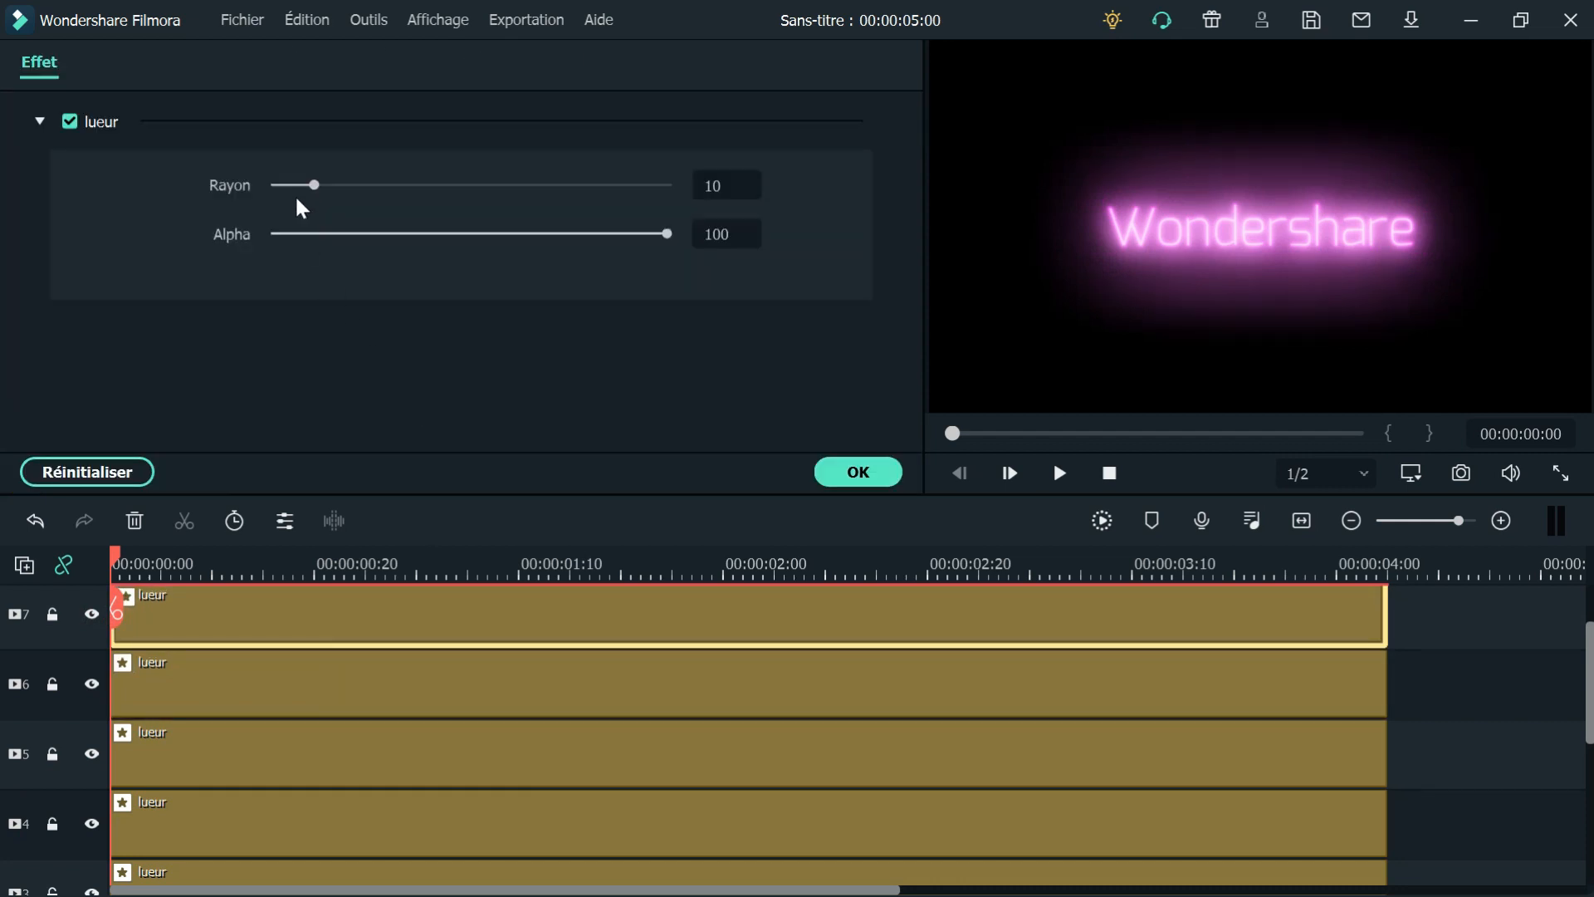
pyautogui.moveTo(317, 186); pyautogui.dragTo(446, 186)
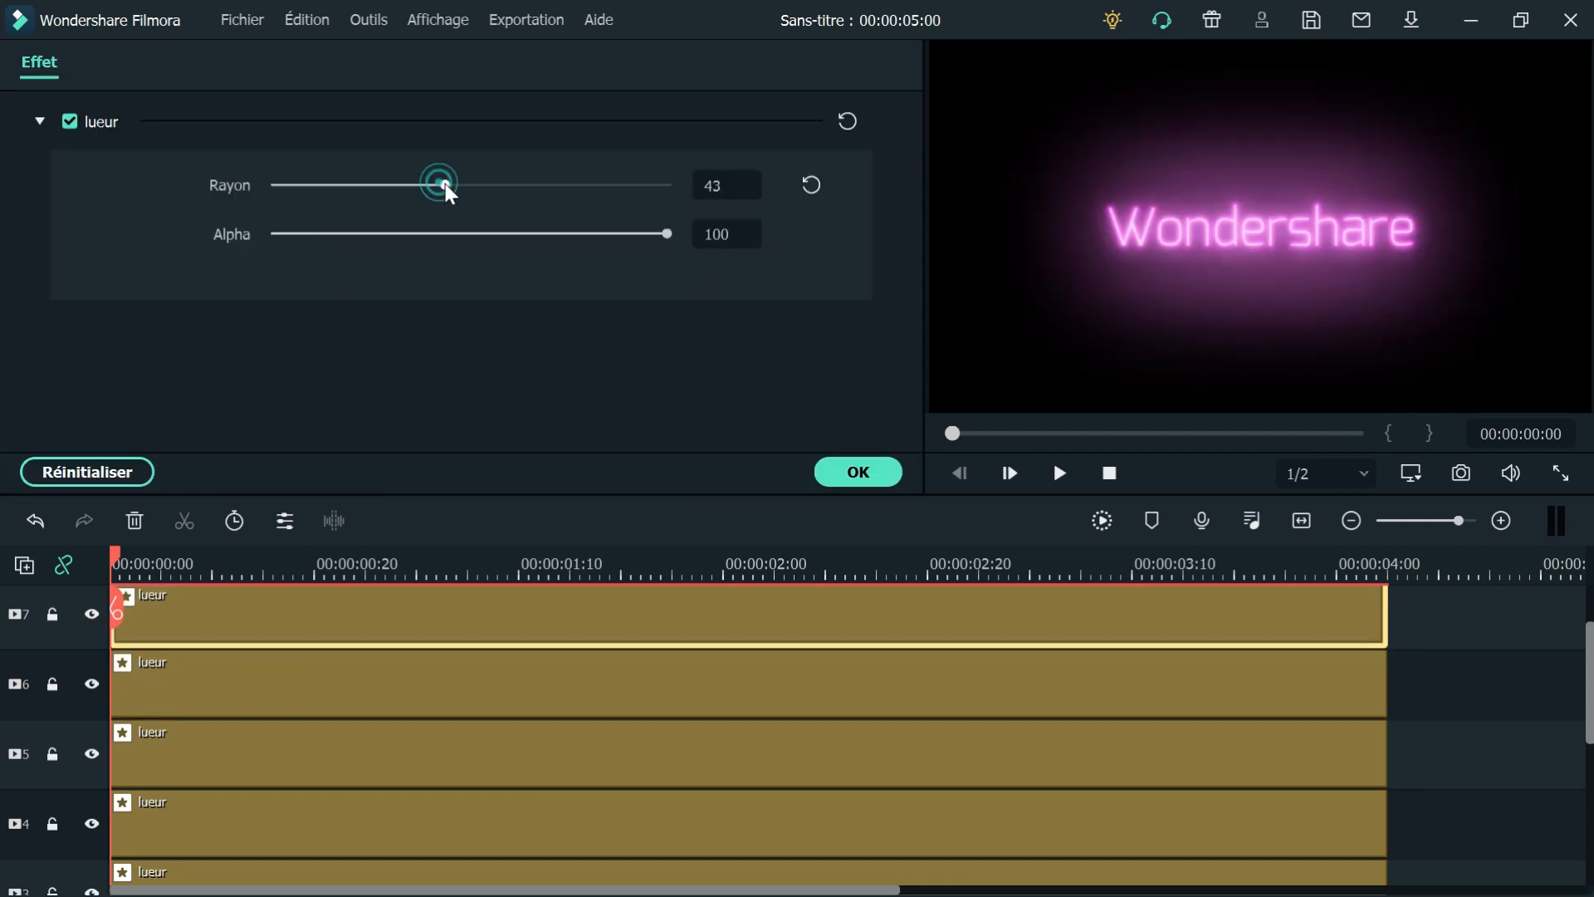
pyautogui.click(860, 475)
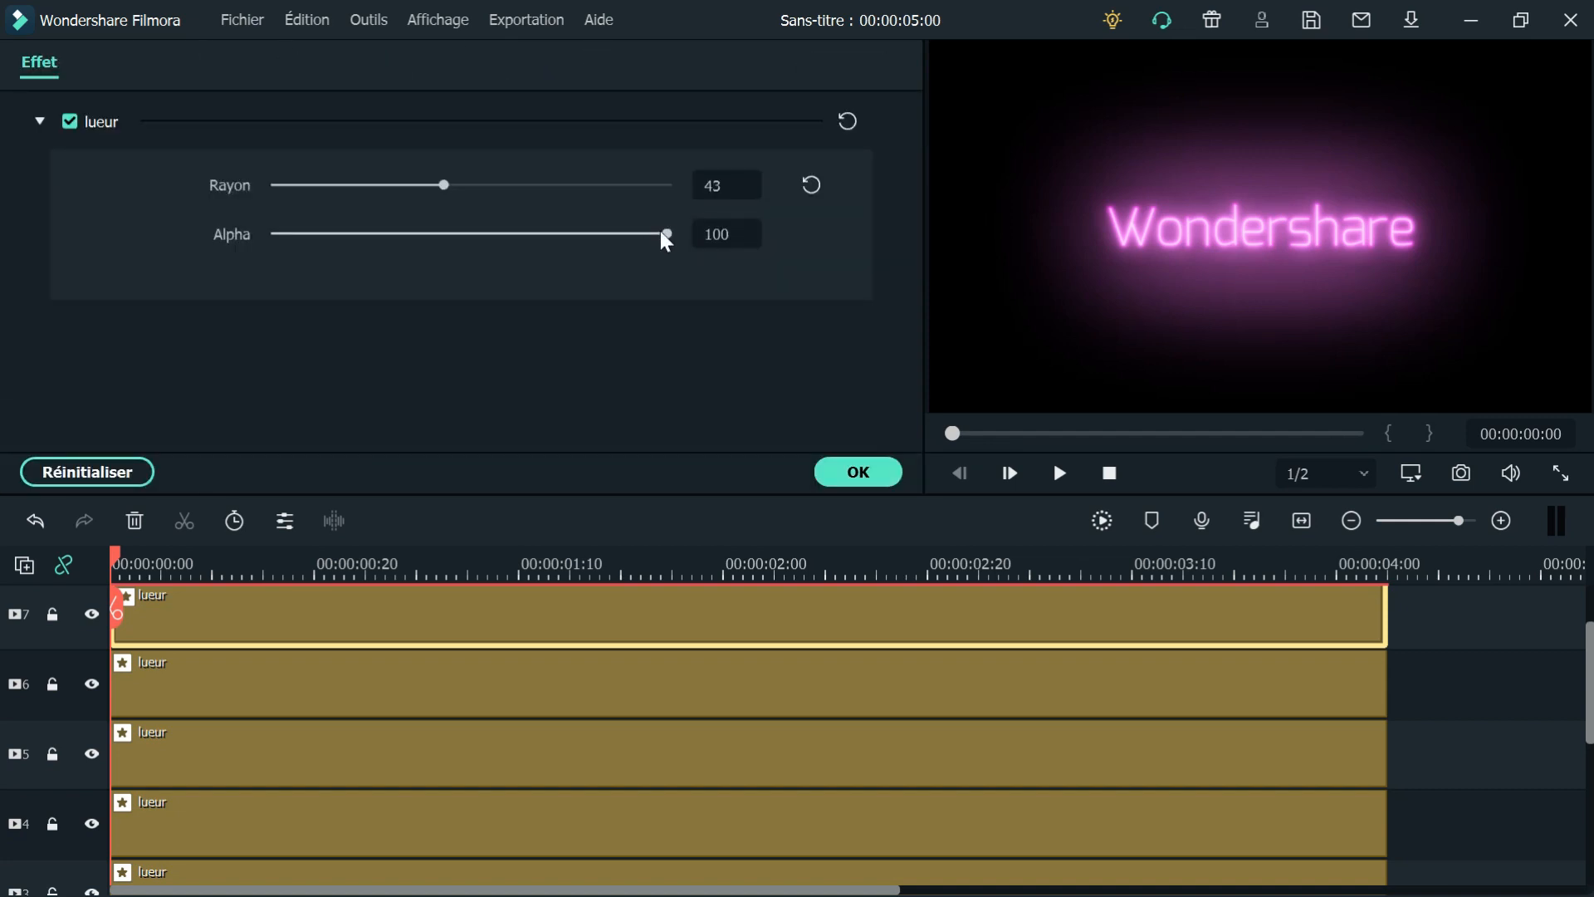
pyautogui.moveTo(662, 235); pyautogui.dragTo(718, 264)
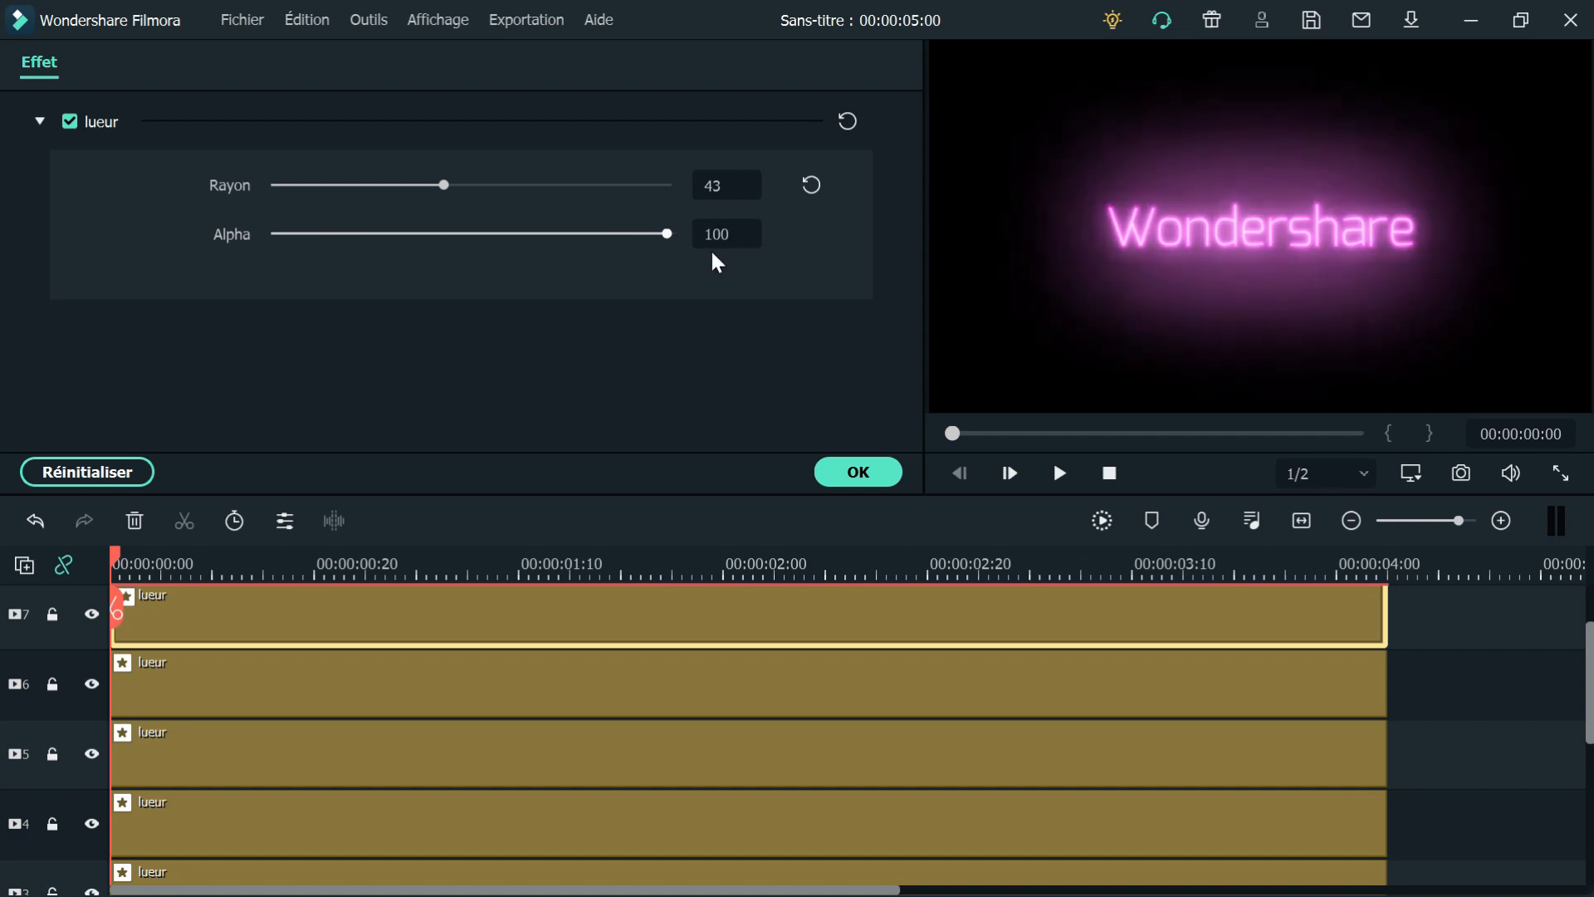
pyautogui.click(863, 474)
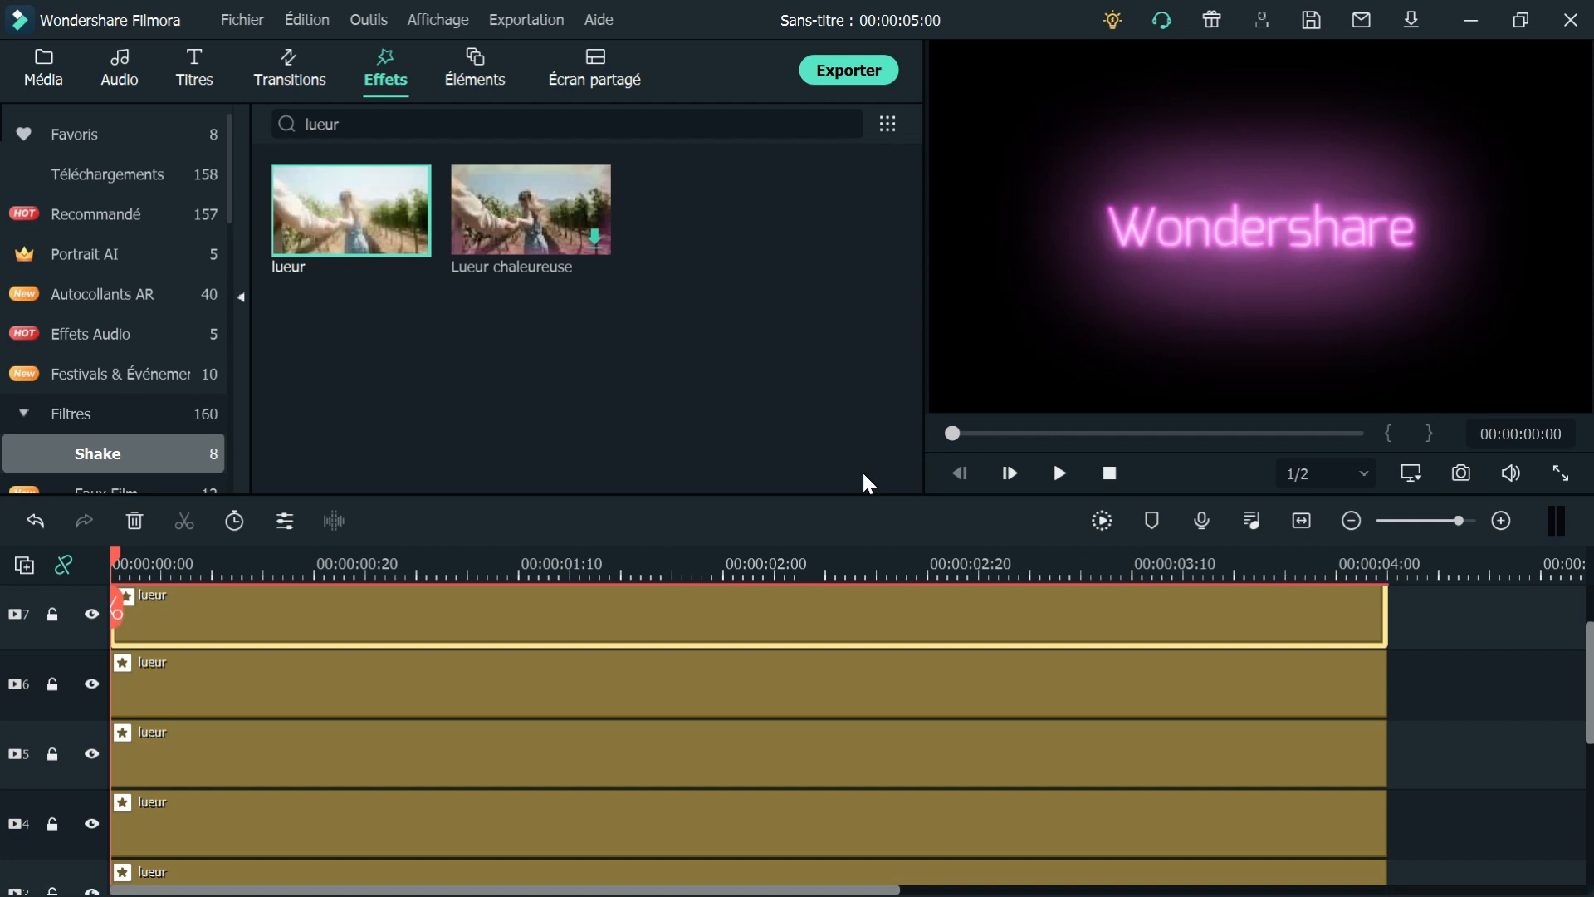
# Add a second De base 6 title on track 2 after the existing clips, reading "Filmora" in Exo DemiBold
pyautogui.click(194, 66)
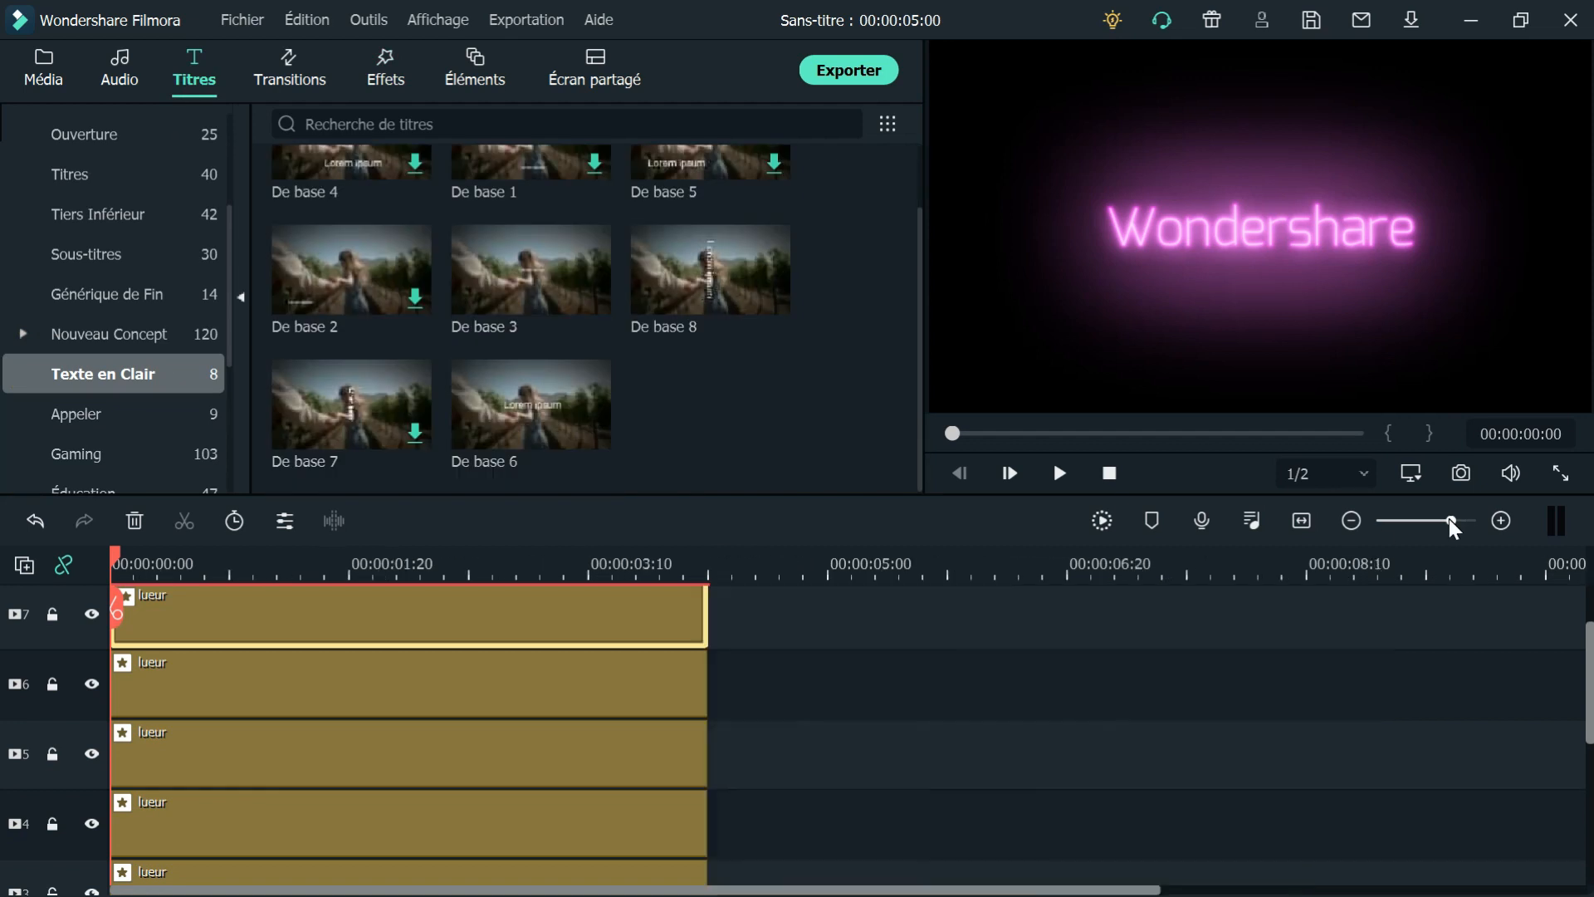
pyautogui.moveTo(558, 448); pyautogui.dragTo(789, 701)
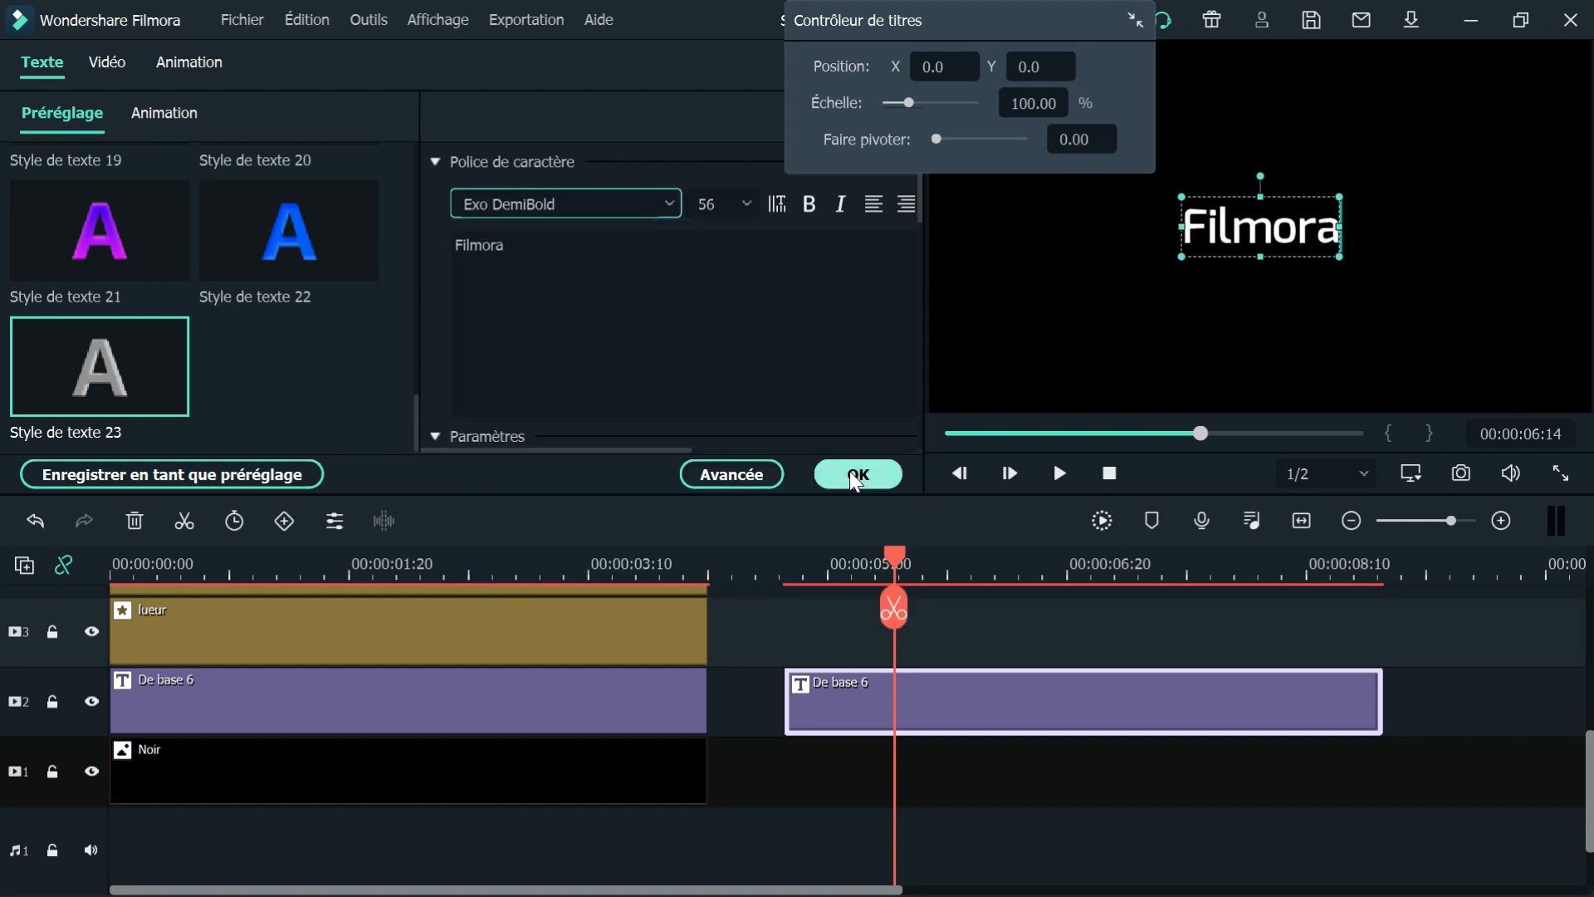
# Turn off the text fill (Remplissage de texte) of the Filmora title in the advanced text editor
pyautogui.click(733, 474)
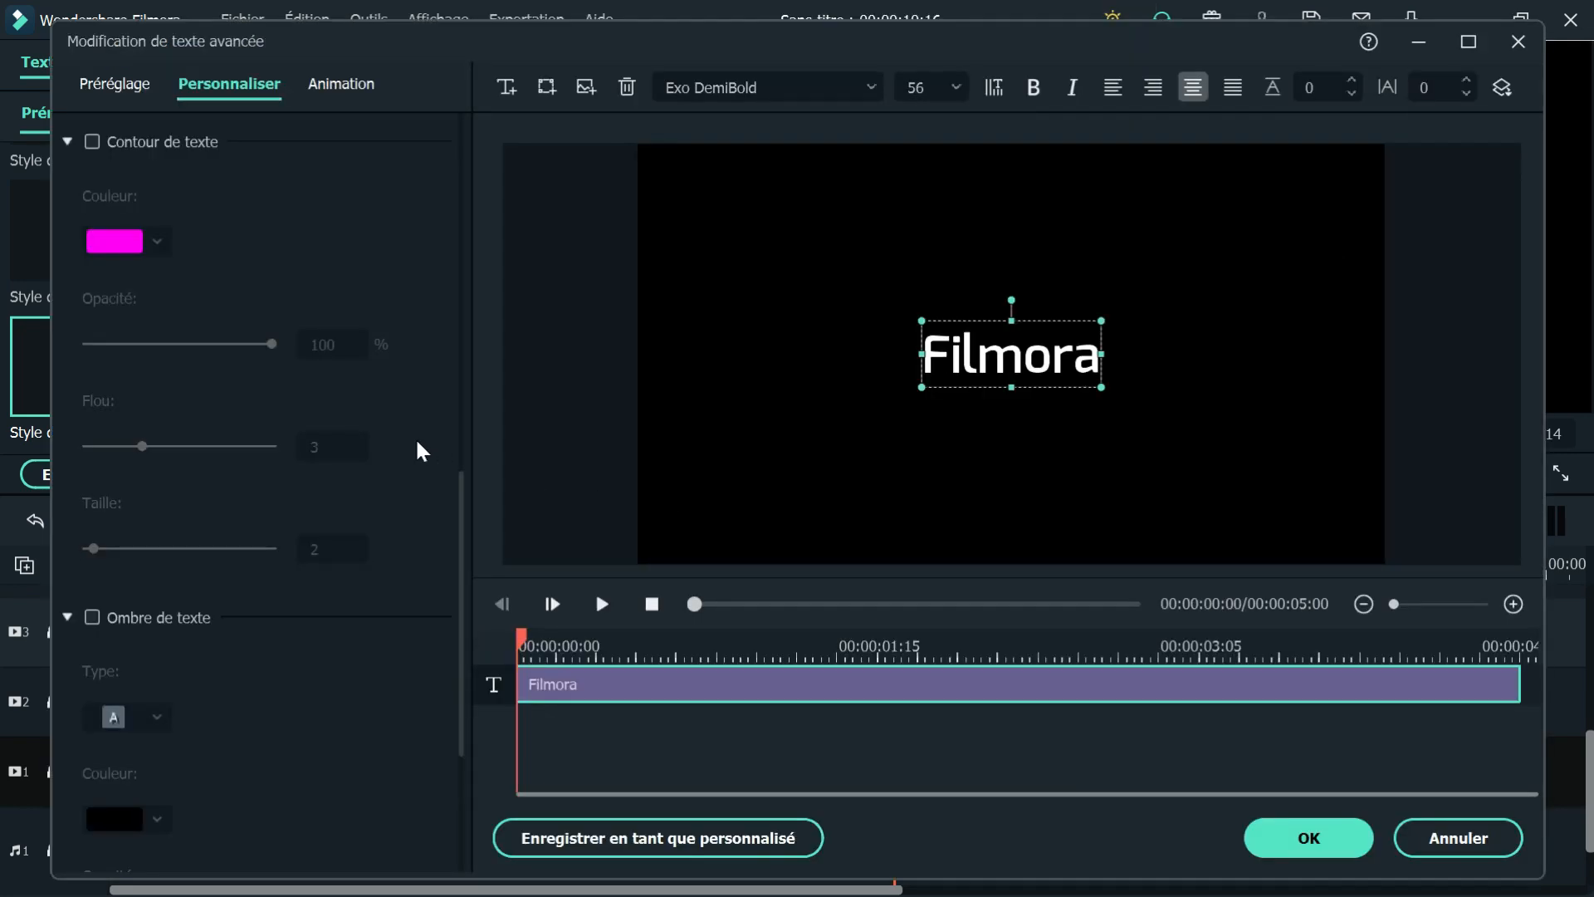
pyautogui.scroll(6, 420, 448)
pyautogui.scroll(2, 419, 448)
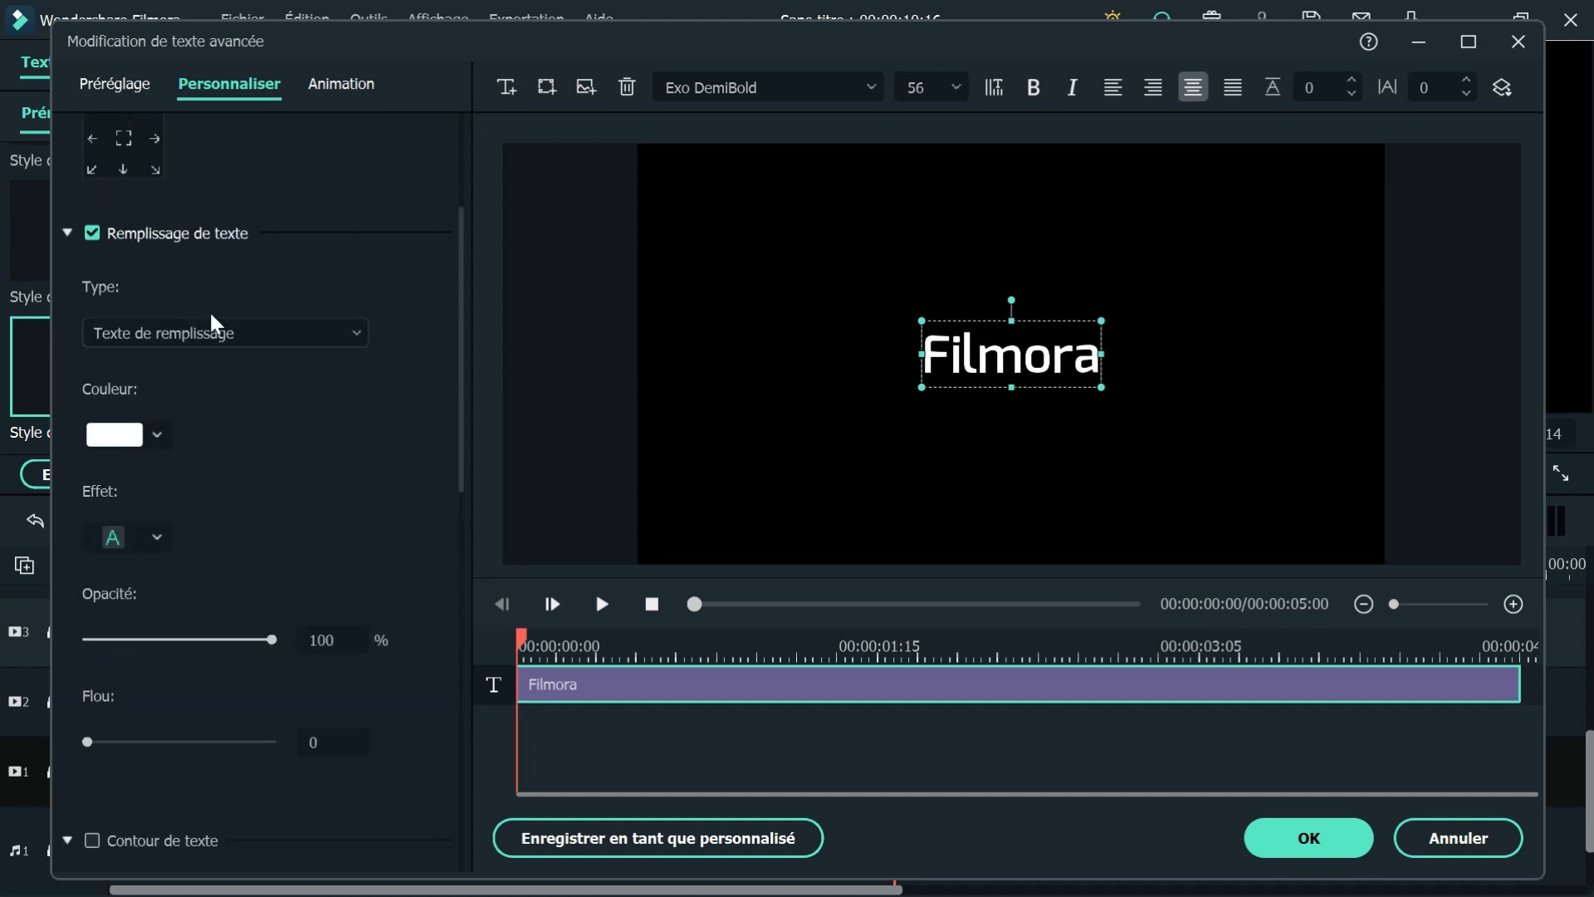
pyautogui.click(92, 234)
pyautogui.scroll(-5, 384, 481)
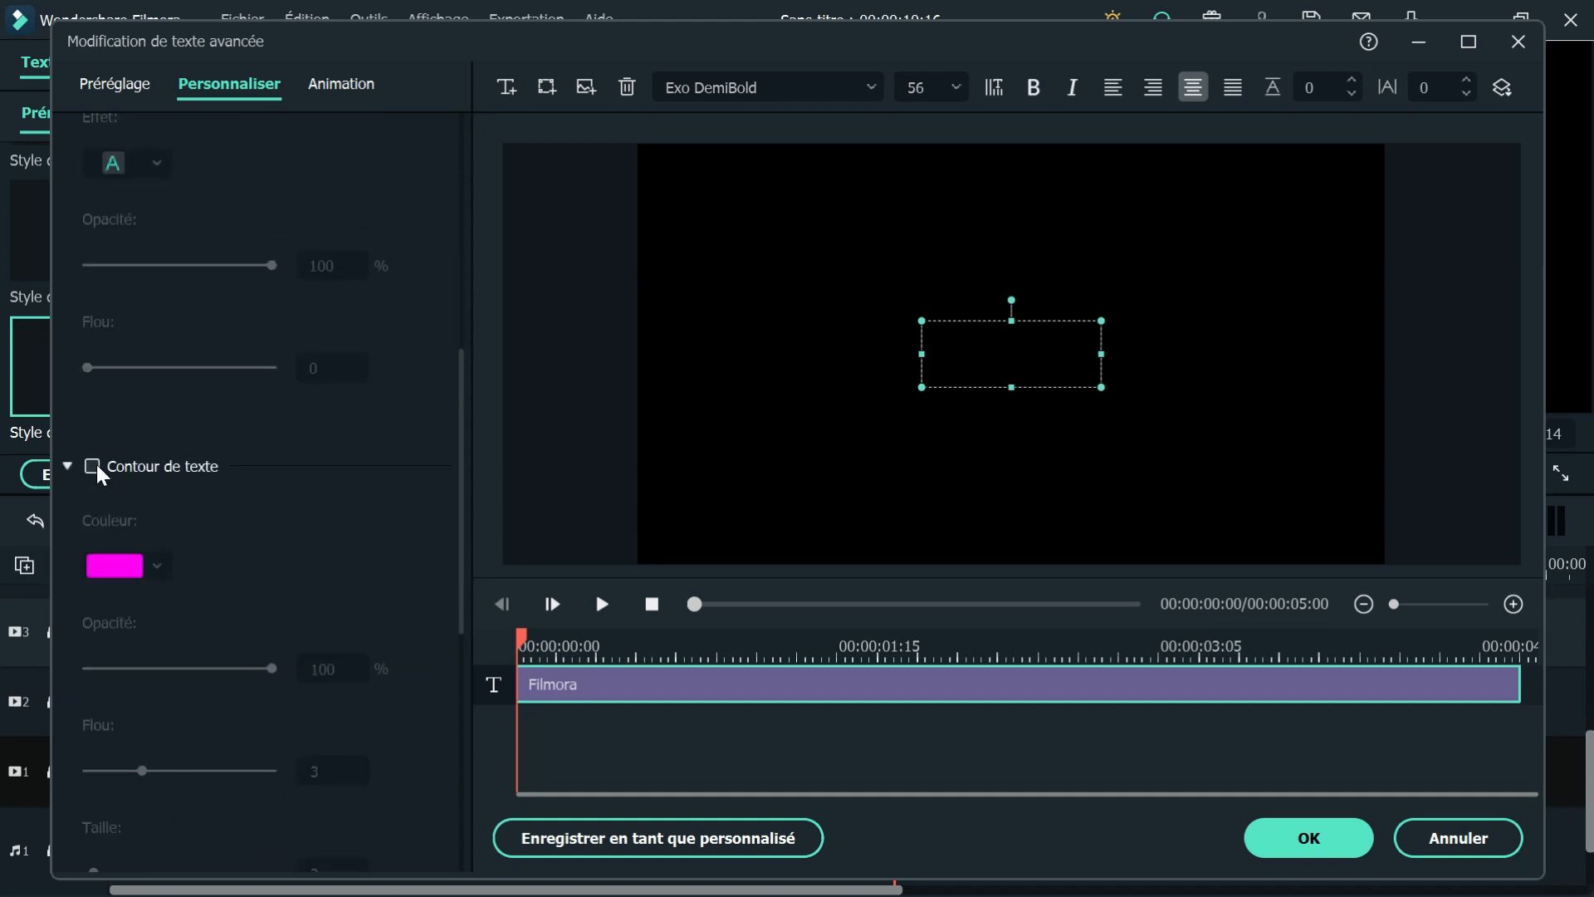
# Enable the Filmora title's text outline (Contour de texte) and set its colour to light cyan #86fffb
pyautogui.click(92, 466)
pyautogui.click(157, 565)
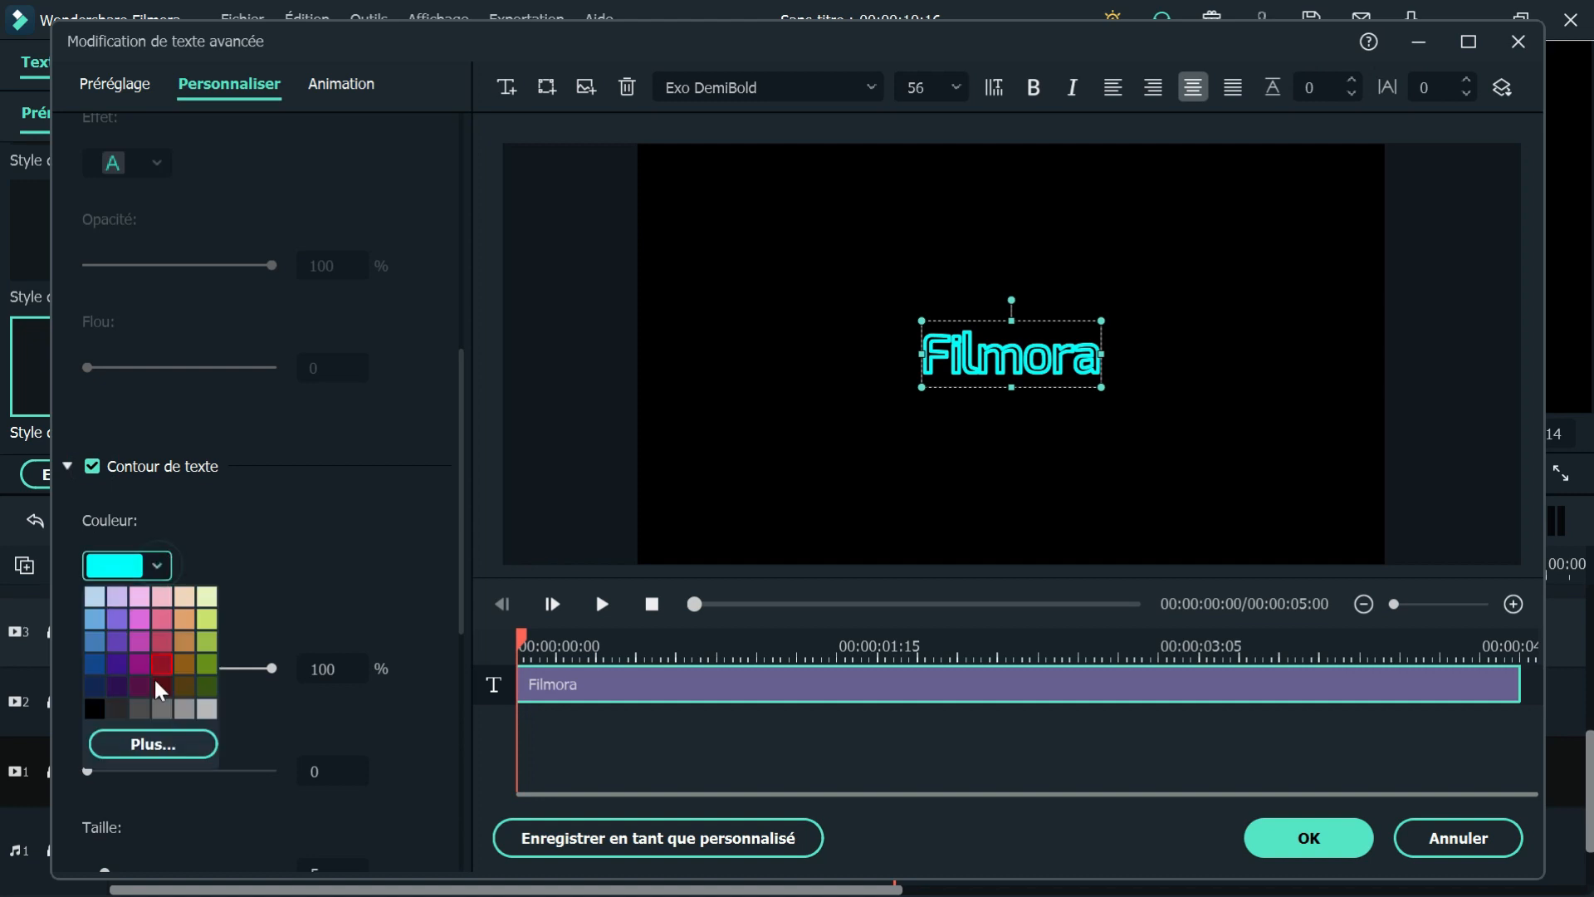
pyautogui.click(146, 741)
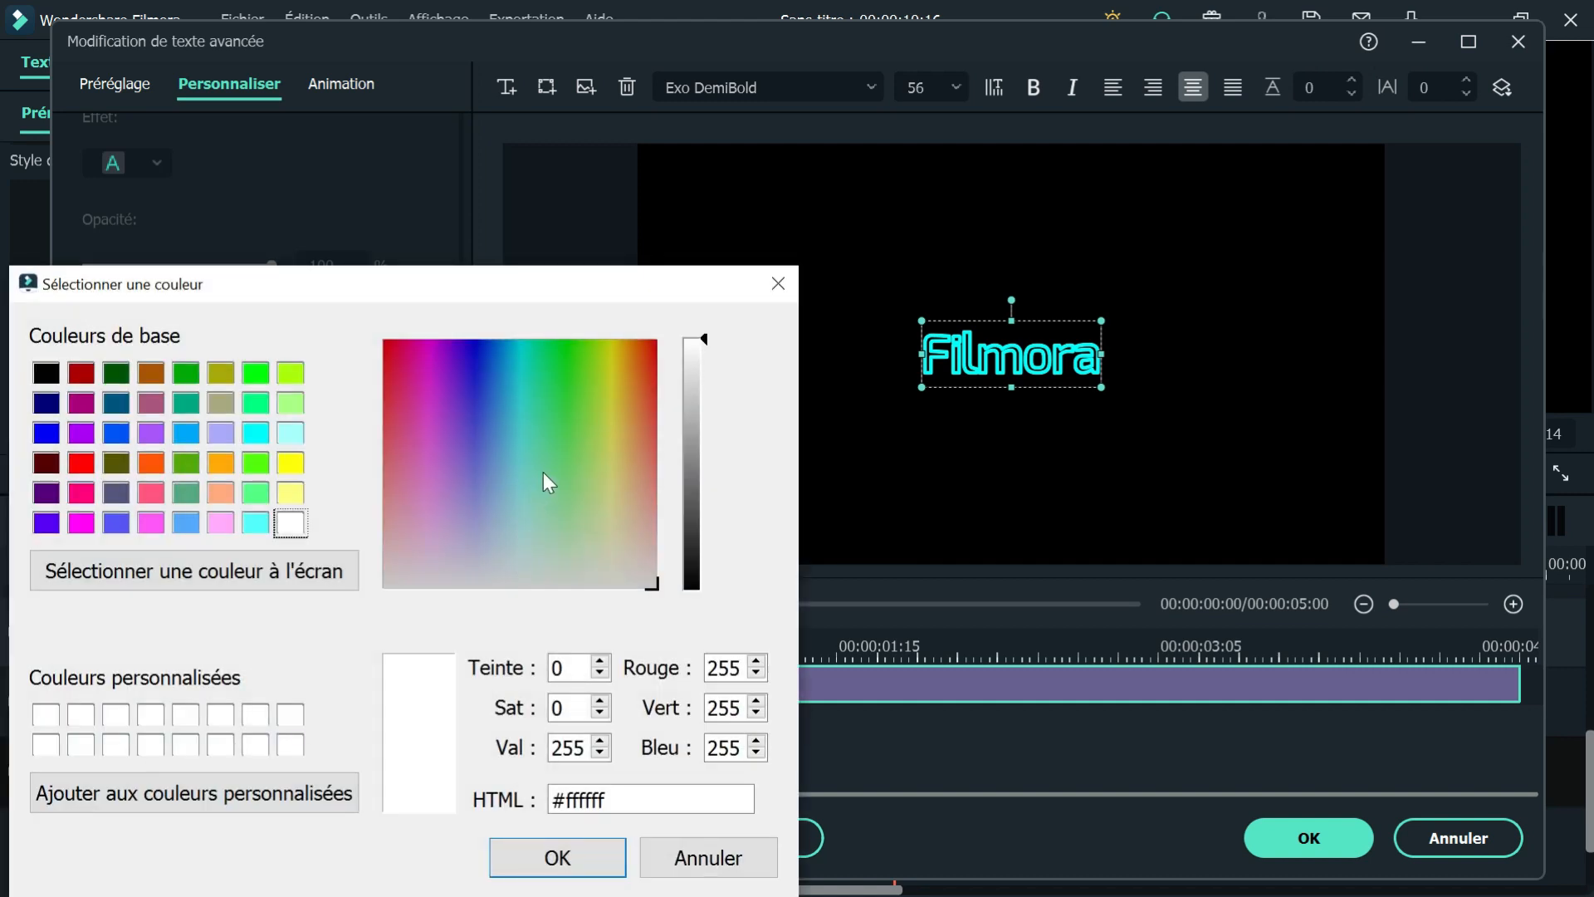
pyautogui.click(522, 471)
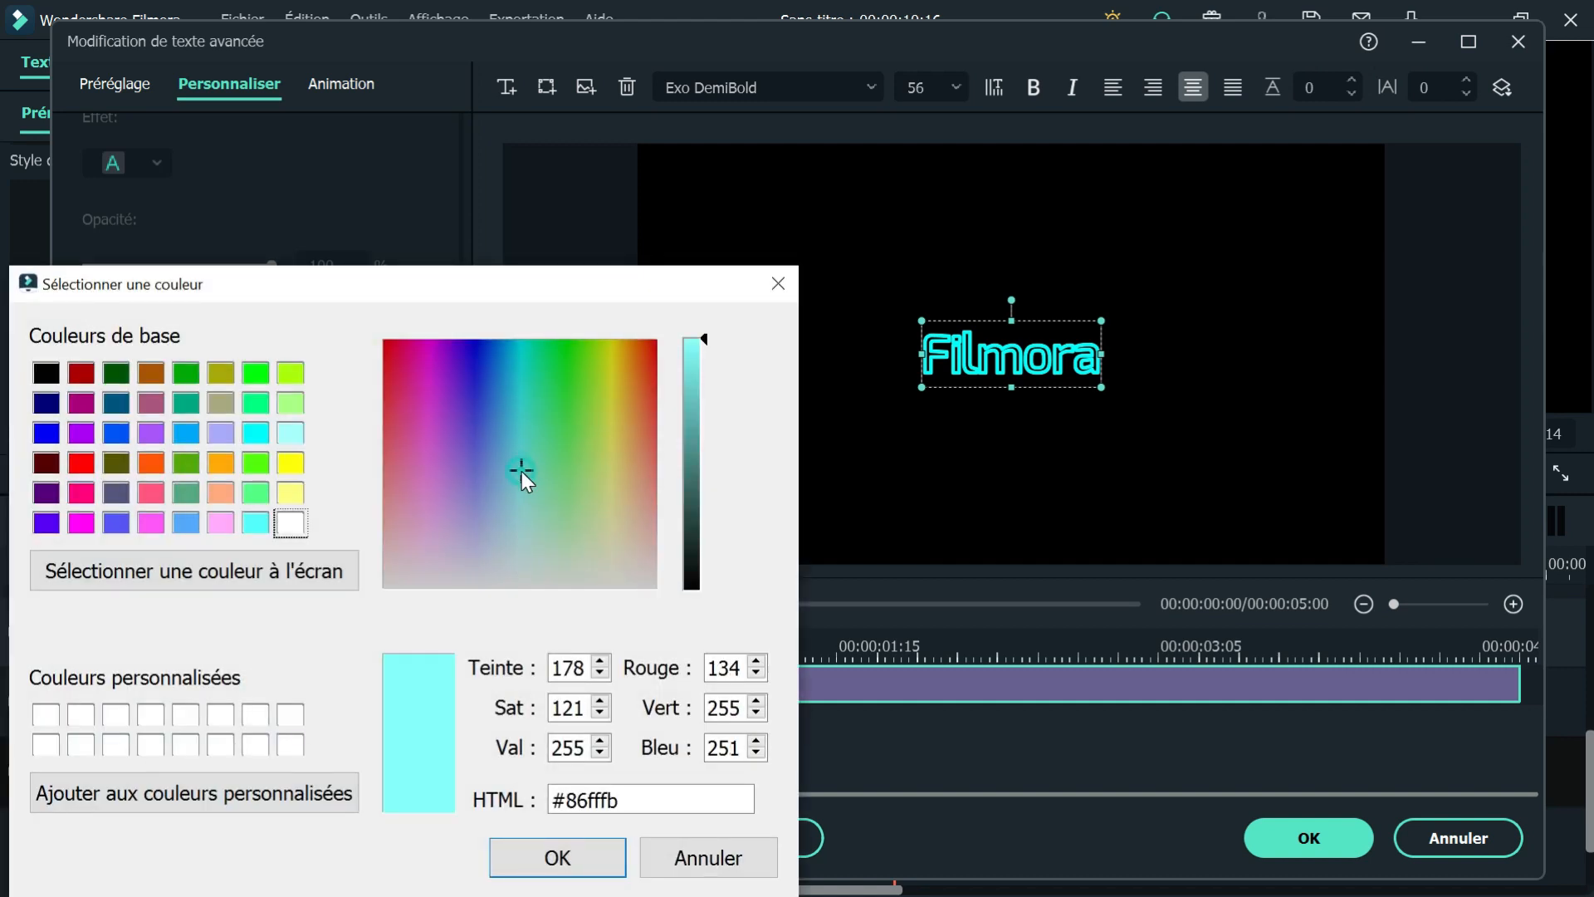
pyautogui.click(558, 856)
# Set the Filmora outline's blur (Flou) to 3 and size (Taille) to 1, and accept the title changes
pyautogui.scroll(-3, 363, 644)
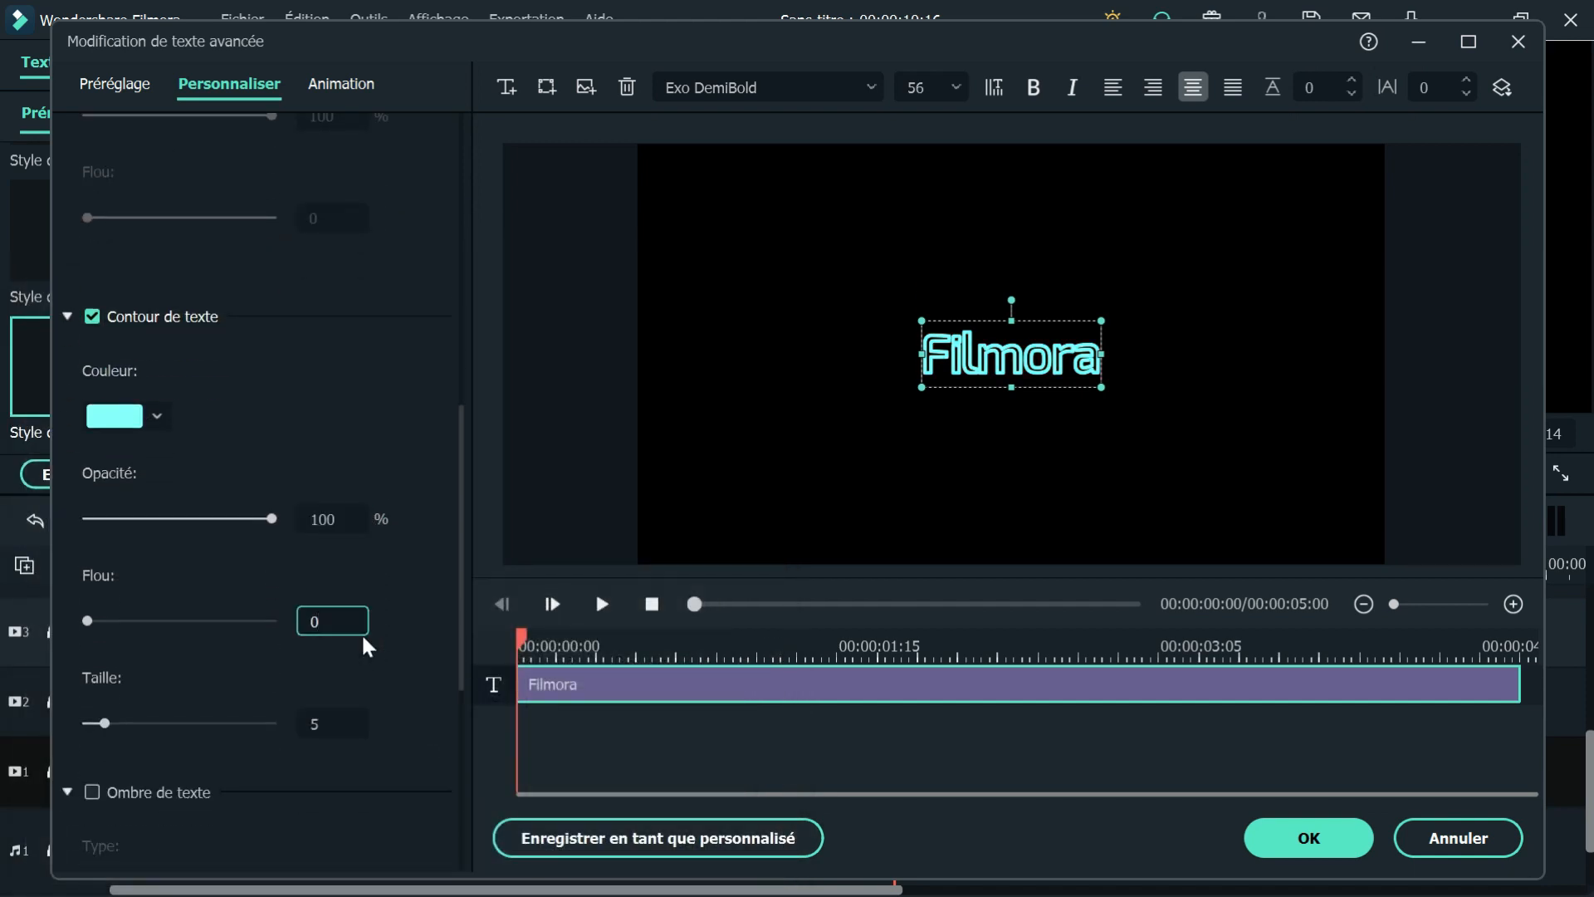
pyautogui.moveTo(88, 621); pyautogui.dragTo(143, 624)
pyautogui.moveTo(104, 723); pyautogui.dragTo(89, 723)
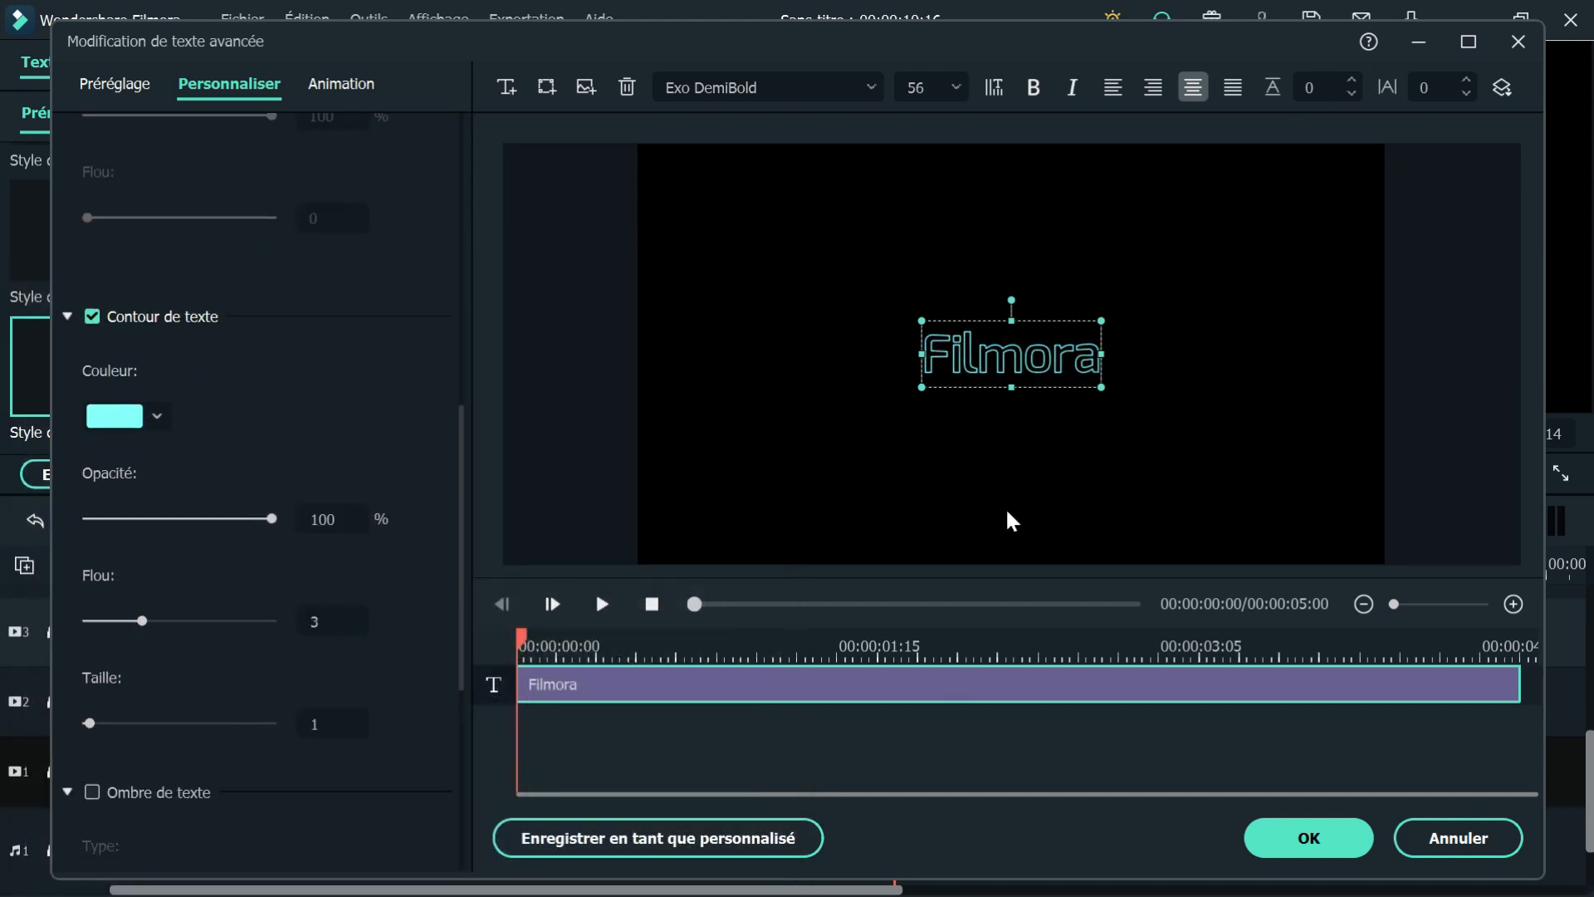
pyautogui.click(1308, 839)
# Shift all the lueur effects up one track and place the Filmora title on track 3, aligned with the timeline start
pyautogui.scroll(3, 766, 721)
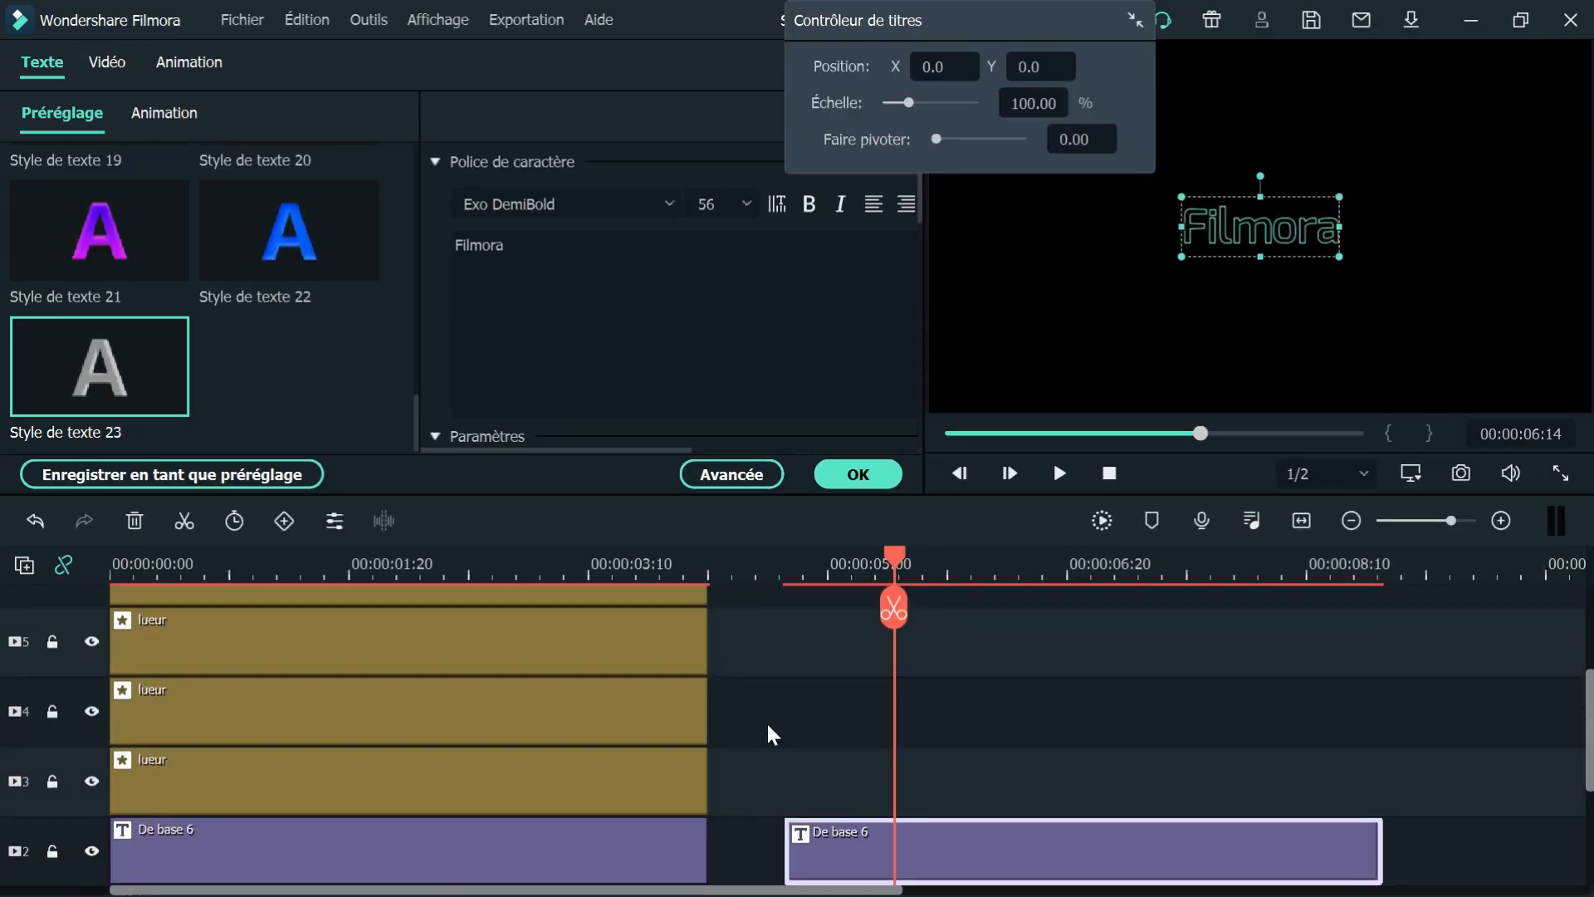
pyautogui.moveTo(765, 721); pyautogui.dragTo(405, 550)
pyautogui.scroll(-4, 841, 761)
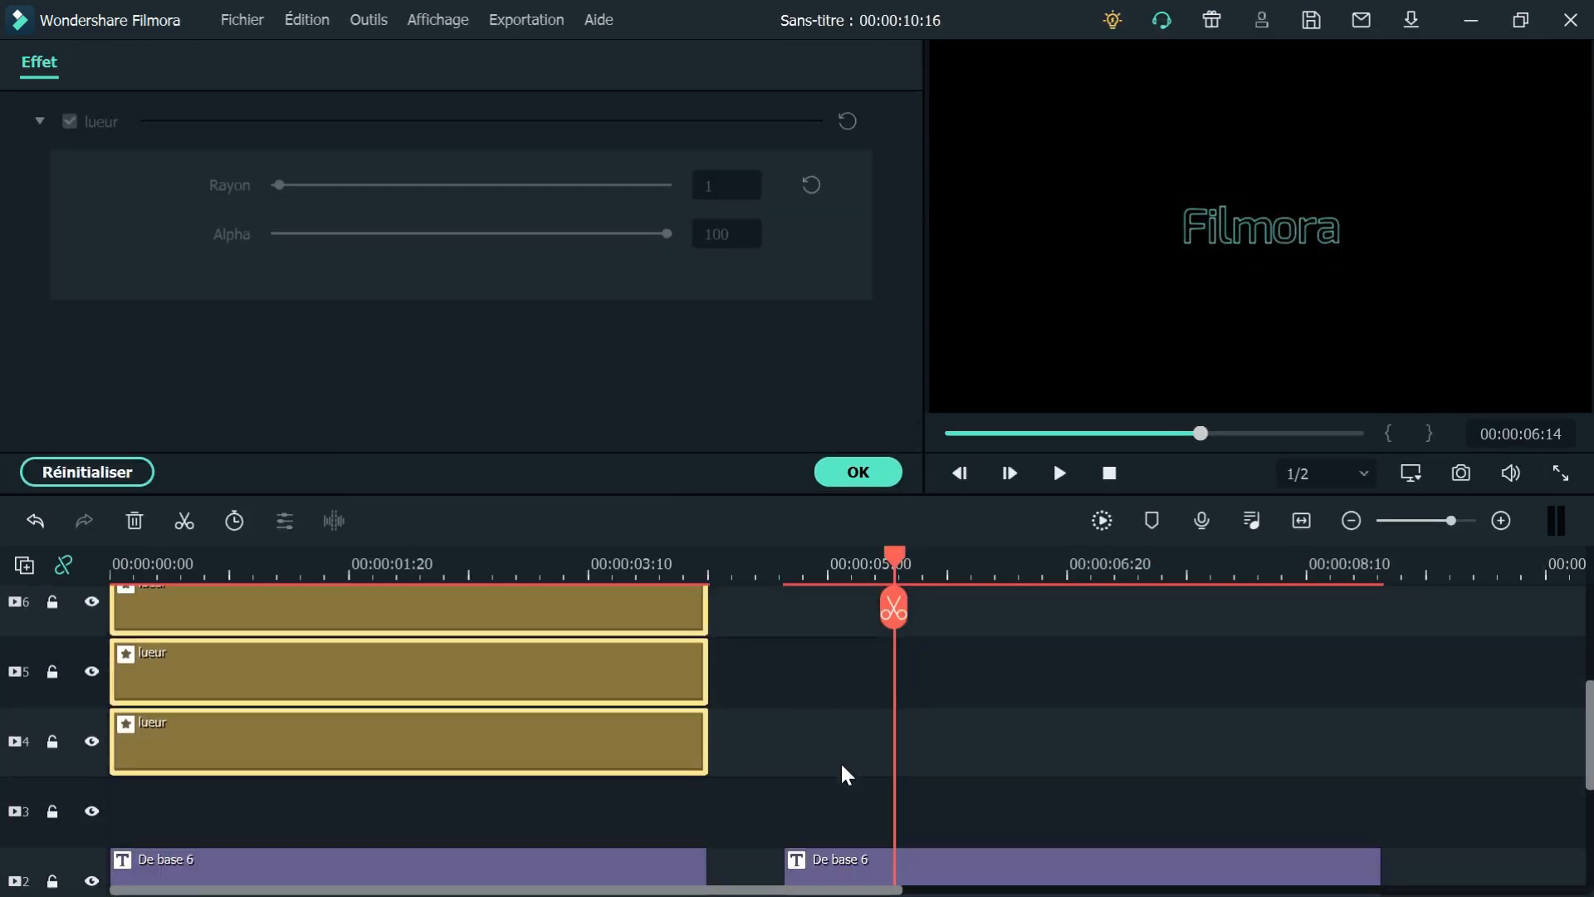
pyautogui.click(856, 776)
pyautogui.moveTo(723, 731); pyautogui.dragTo(107, 689)
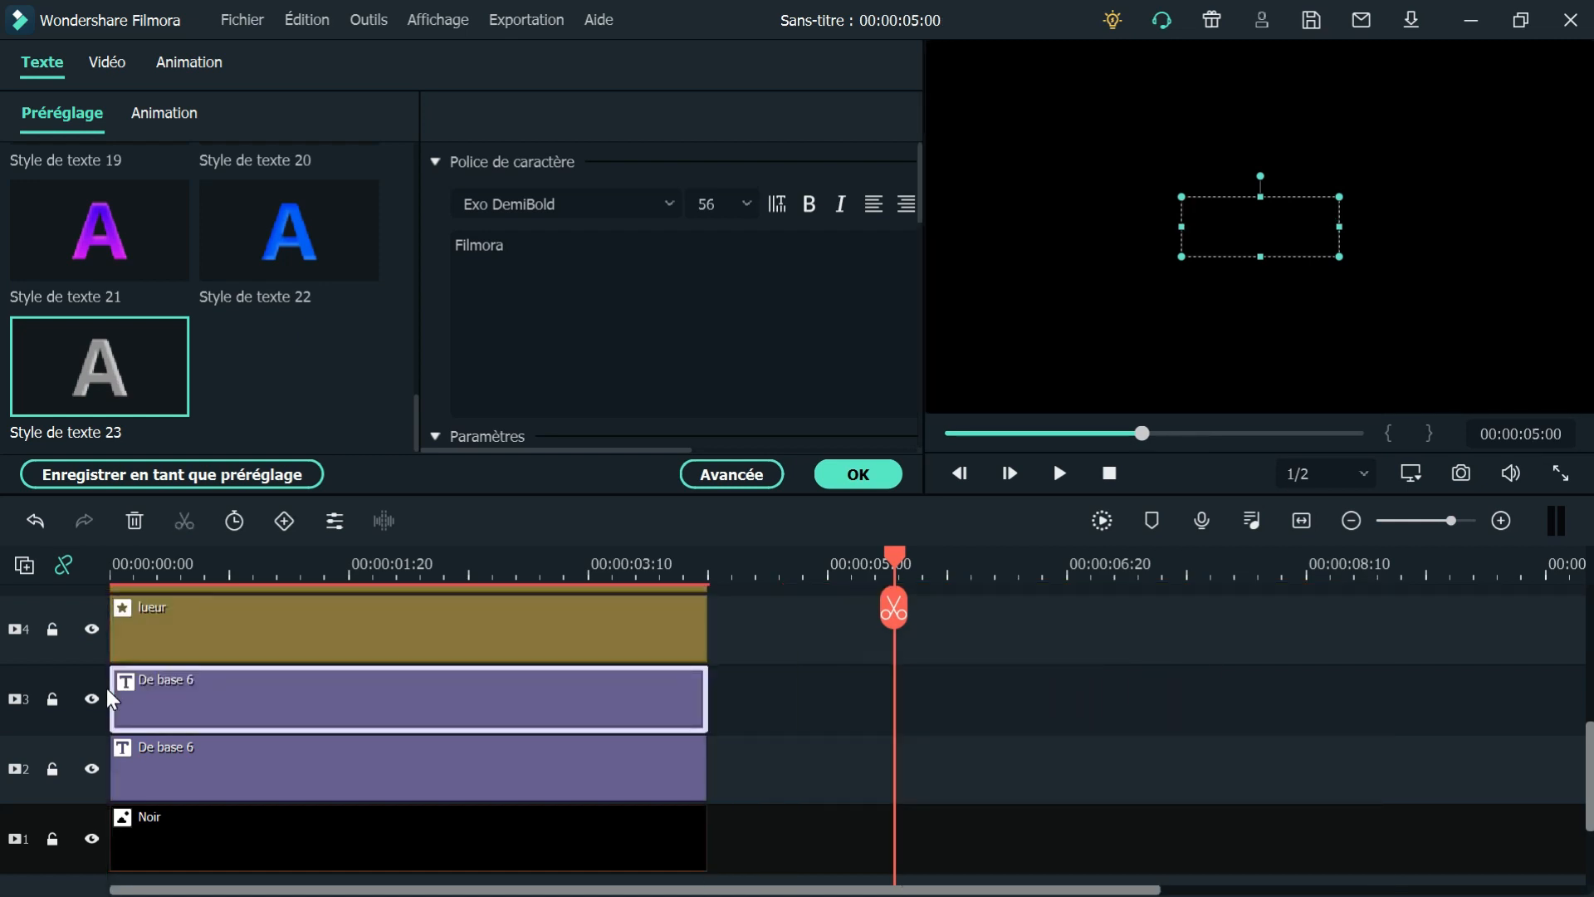
# Move the playhead to 00:00:01:24 and position the Filmora text just below Wondershare in the preview
pyautogui.click(344, 571)
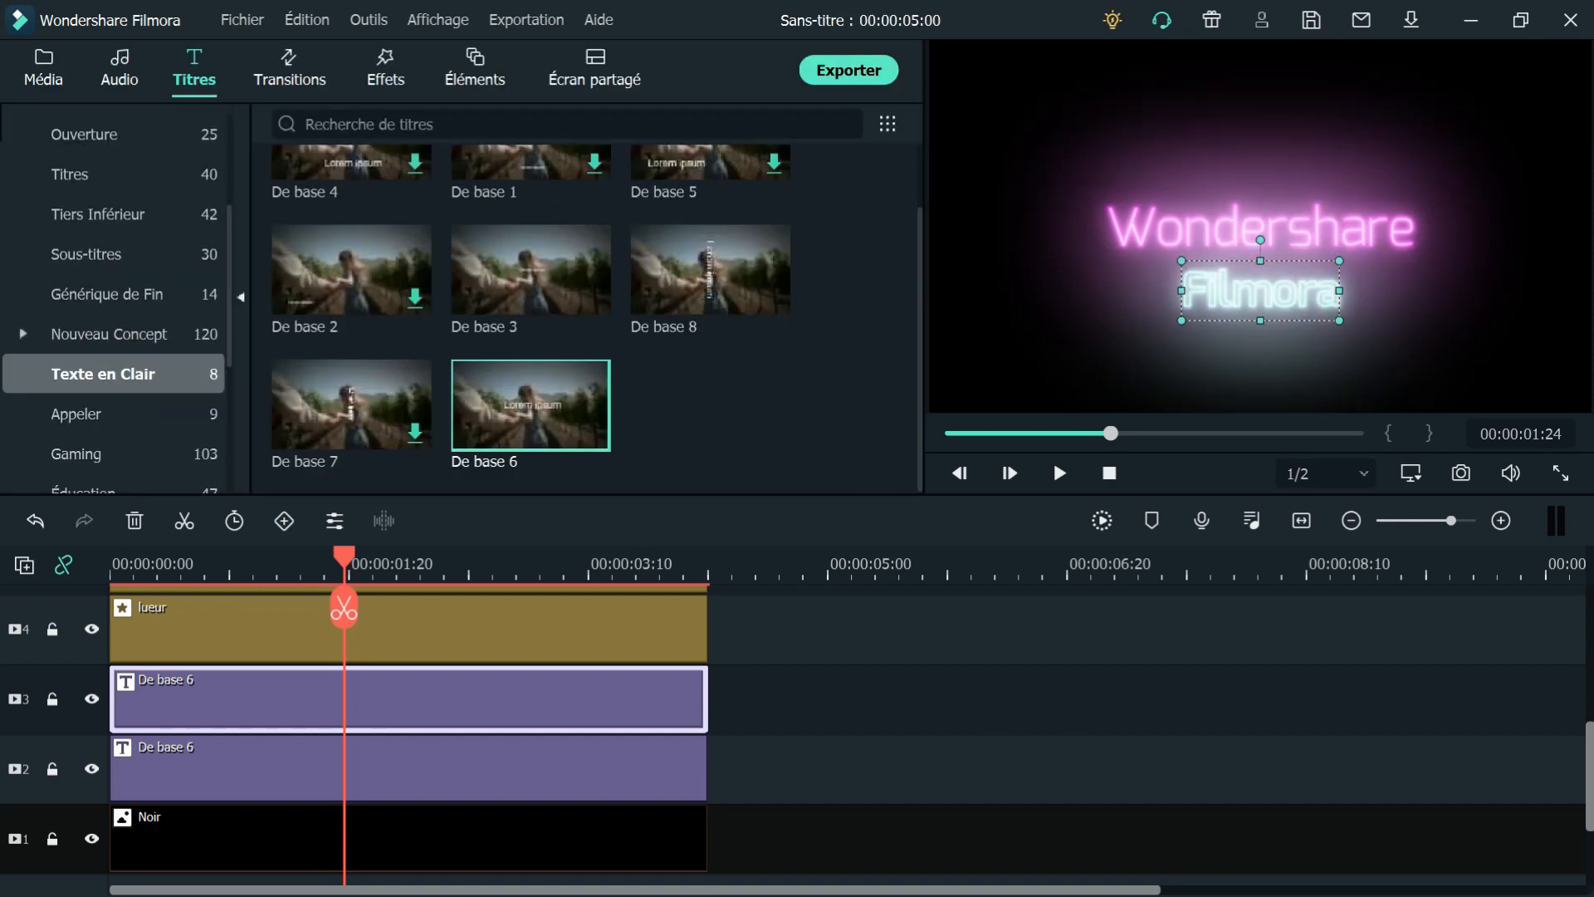
pyautogui.doubleClick(1241, 282)
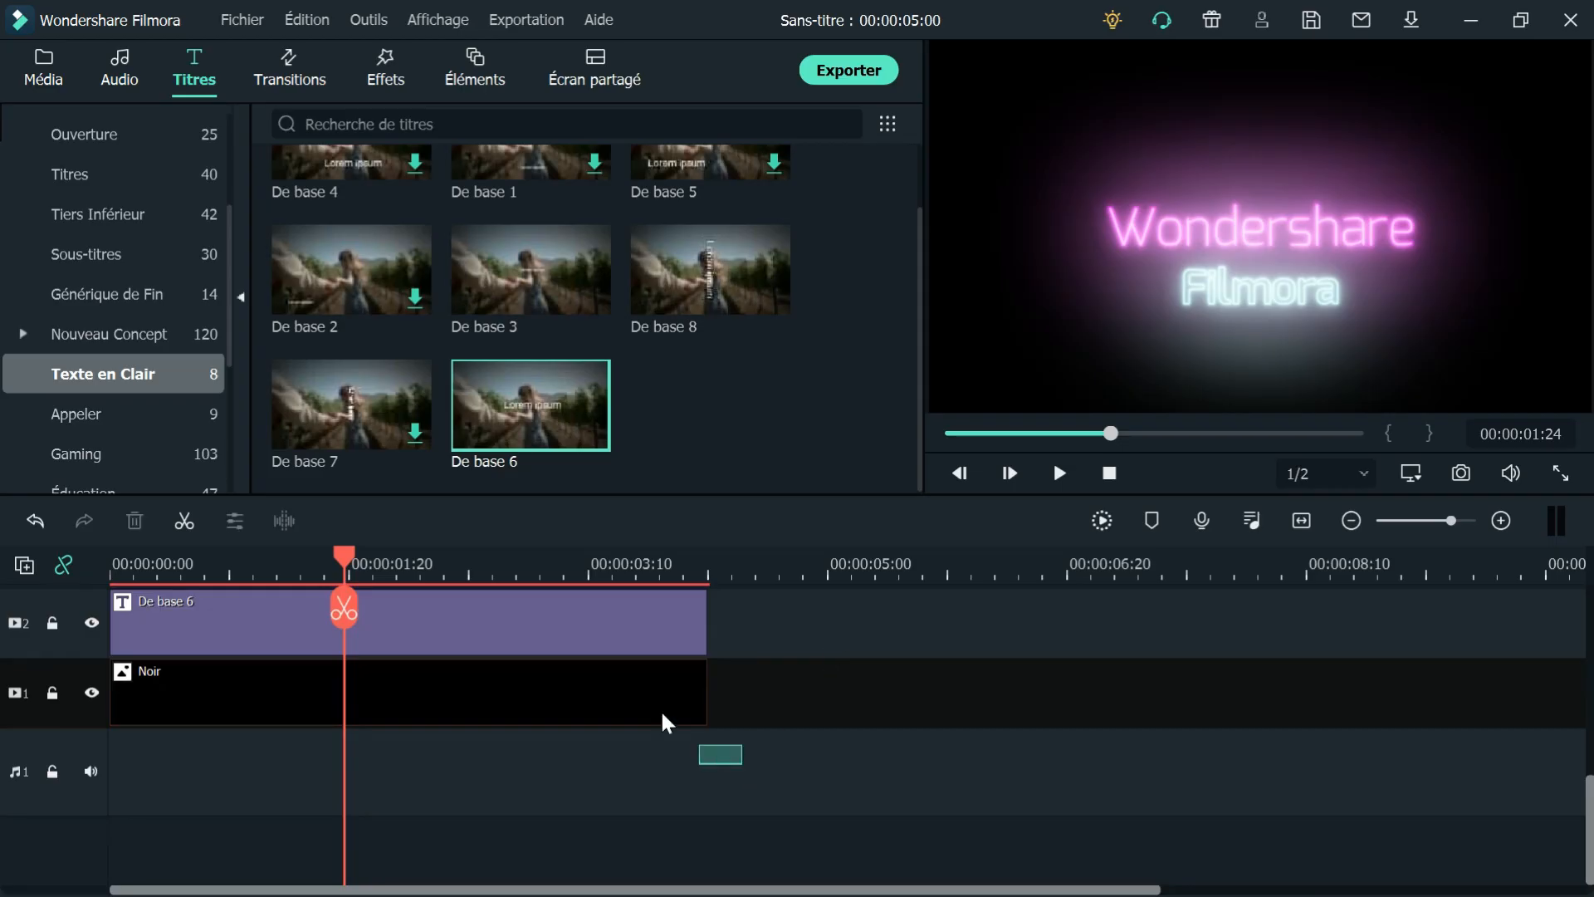
# Move all clips to start at about 00:00:00:24, and extend the starts of both title clips back to the timeline's beginning
pyautogui.moveTo(660, 709); pyautogui.dragTo(777, 703)
pyautogui.moveTo(228, 689); pyautogui.dragTo(110, 689)
pyautogui.click(229, 621)
pyautogui.scroll(1, 511, 645)
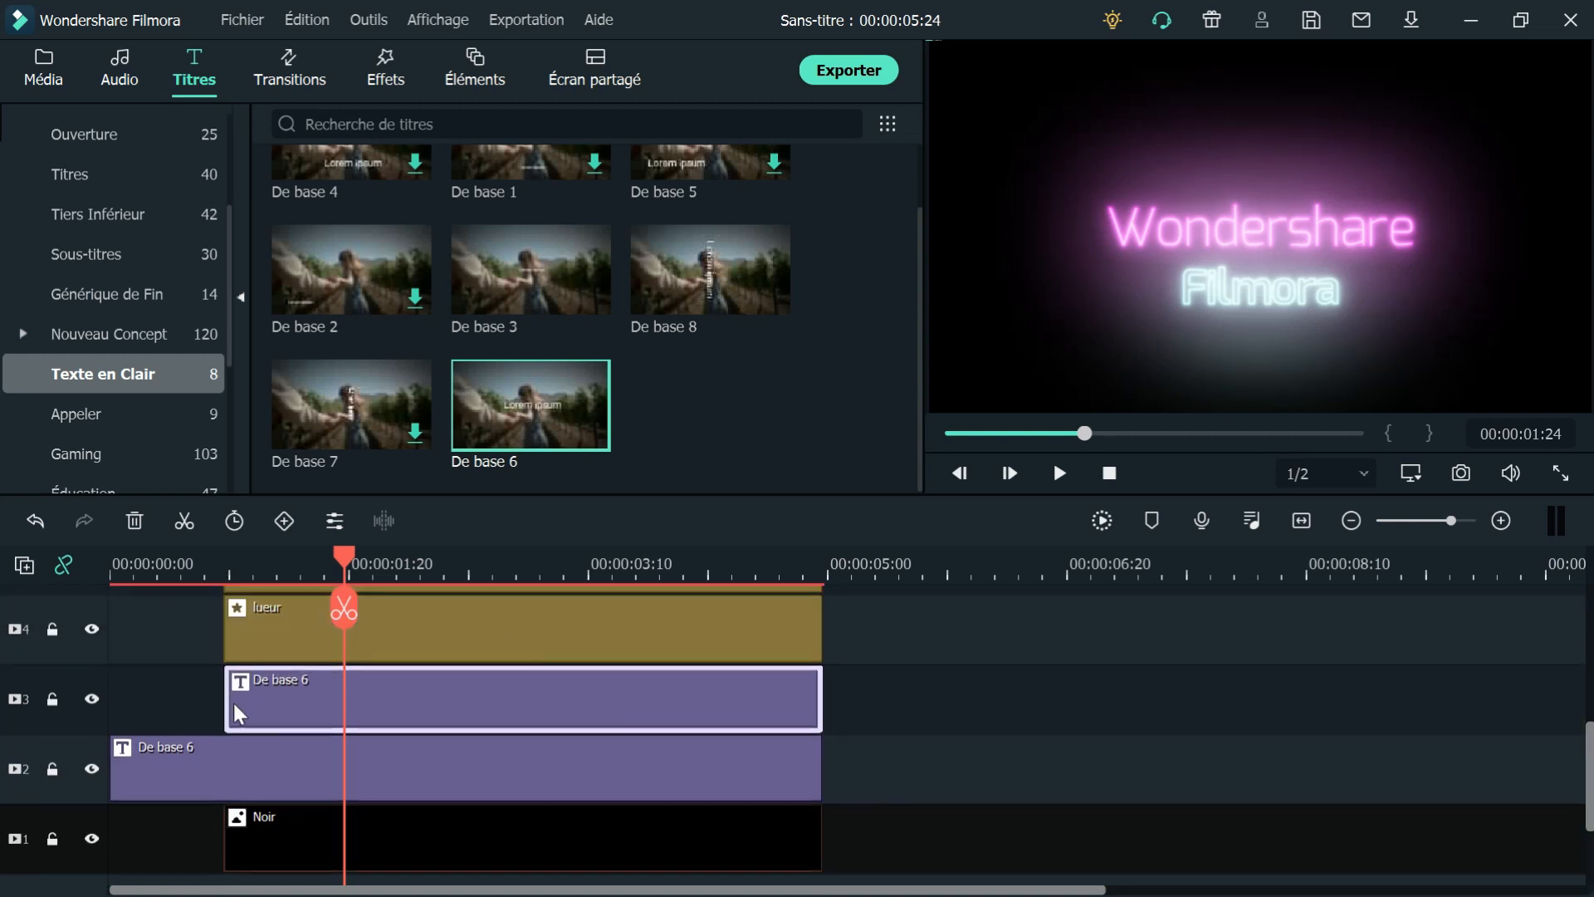
pyautogui.moveTo(228, 699); pyautogui.dragTo(73, 699)
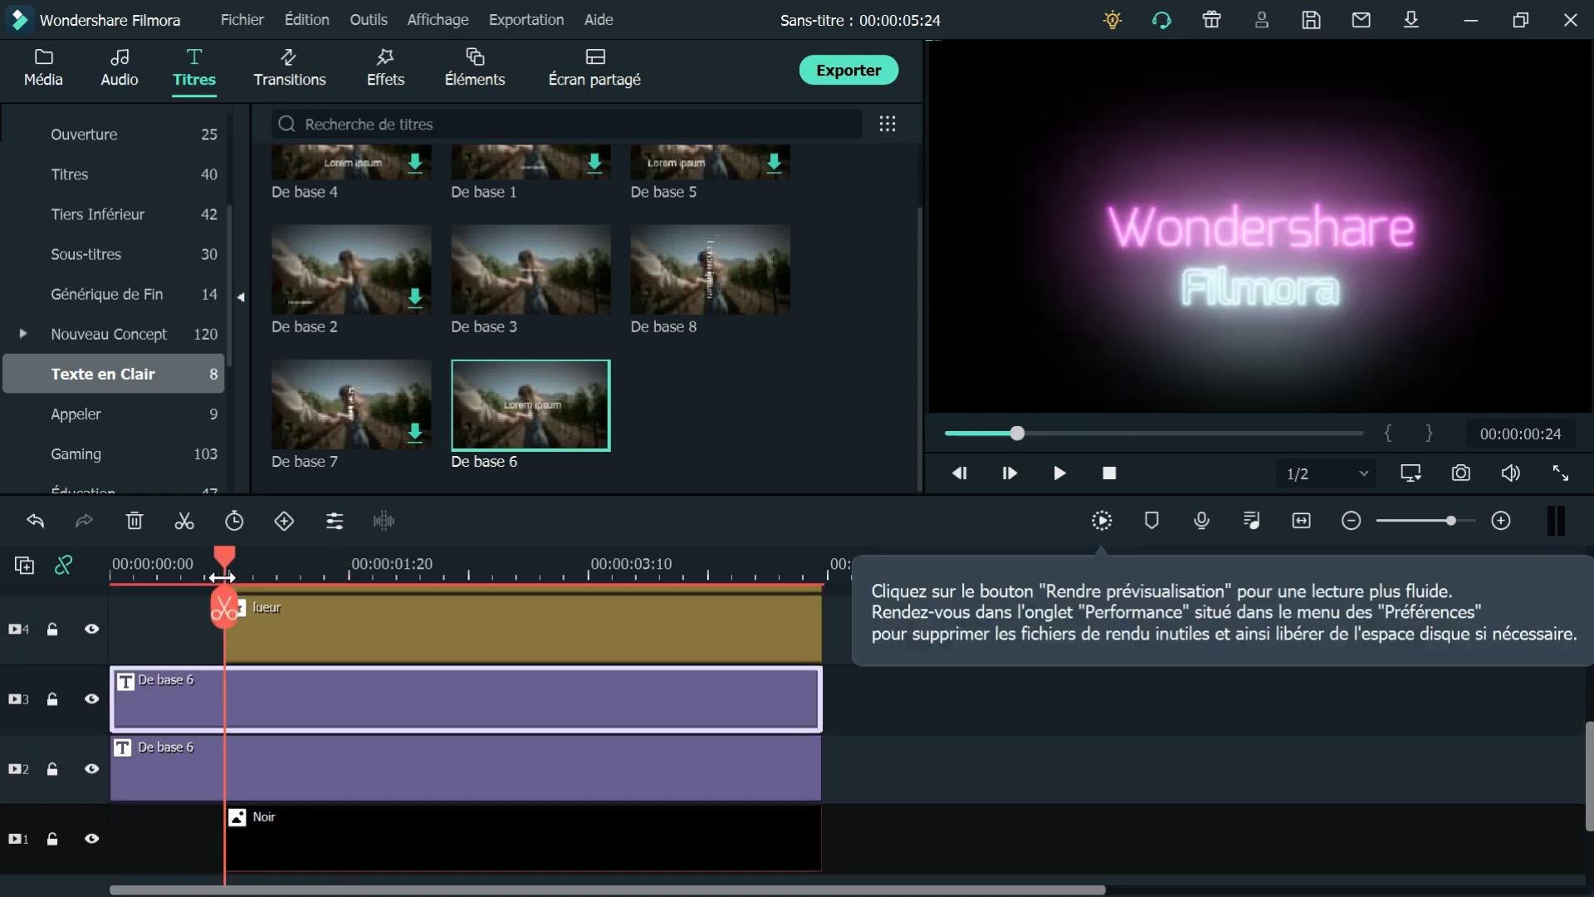
# Split both title clips at 00:00:00:24, where the lueur effects begin
pyautogui.moveTo(223, 577); pyautogui.dragTo(237, 571)
pyautogui.click(226, 611)
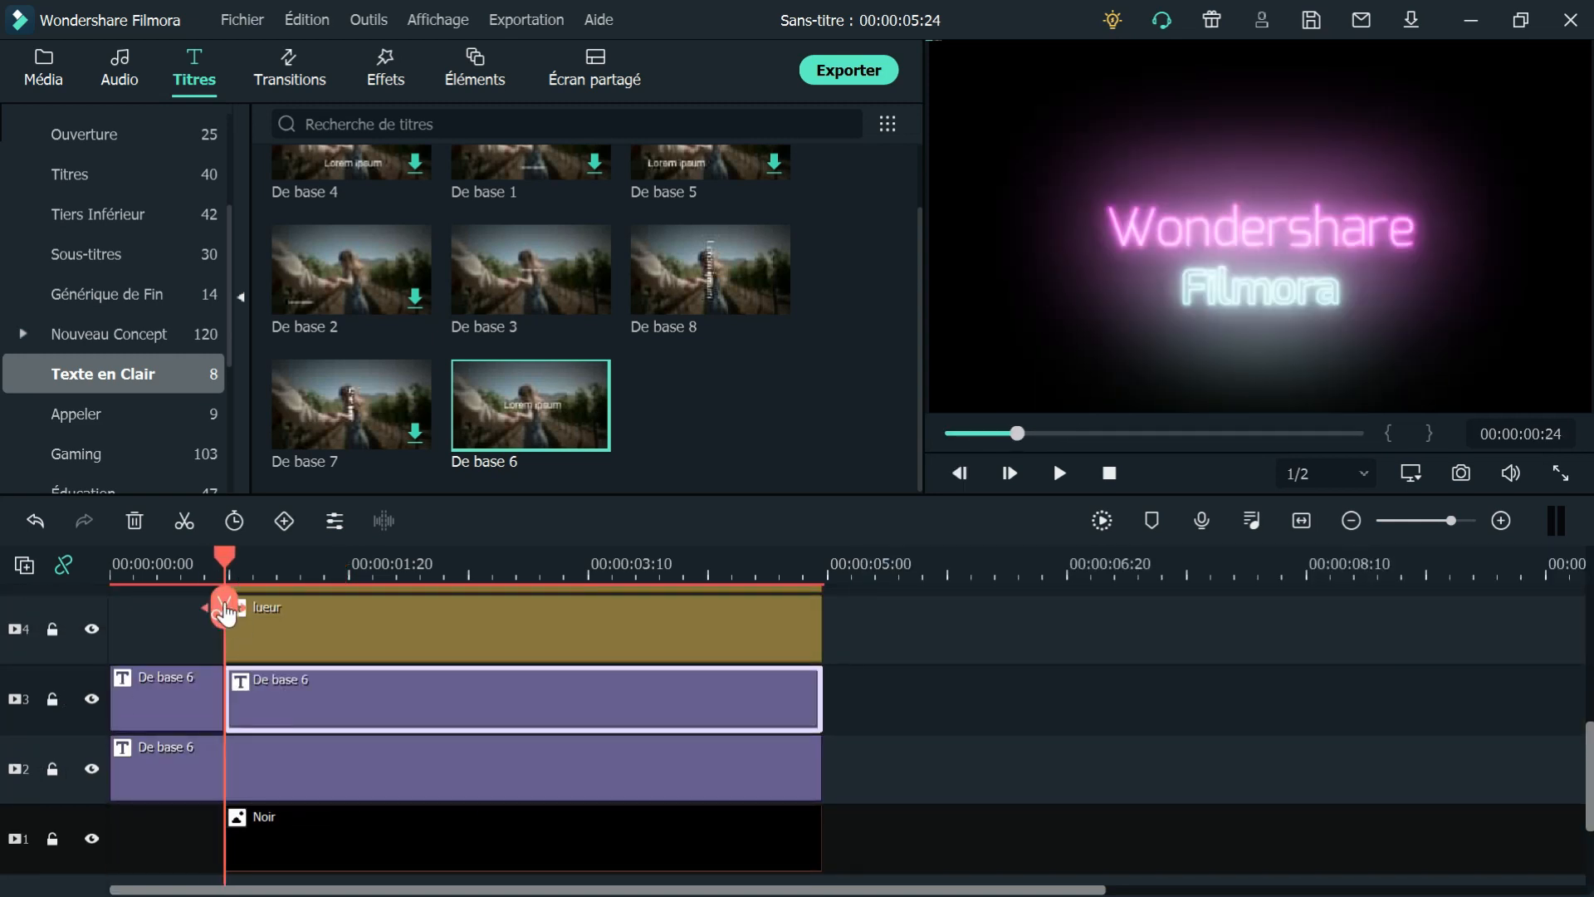
pyautogui.click(225, 612)
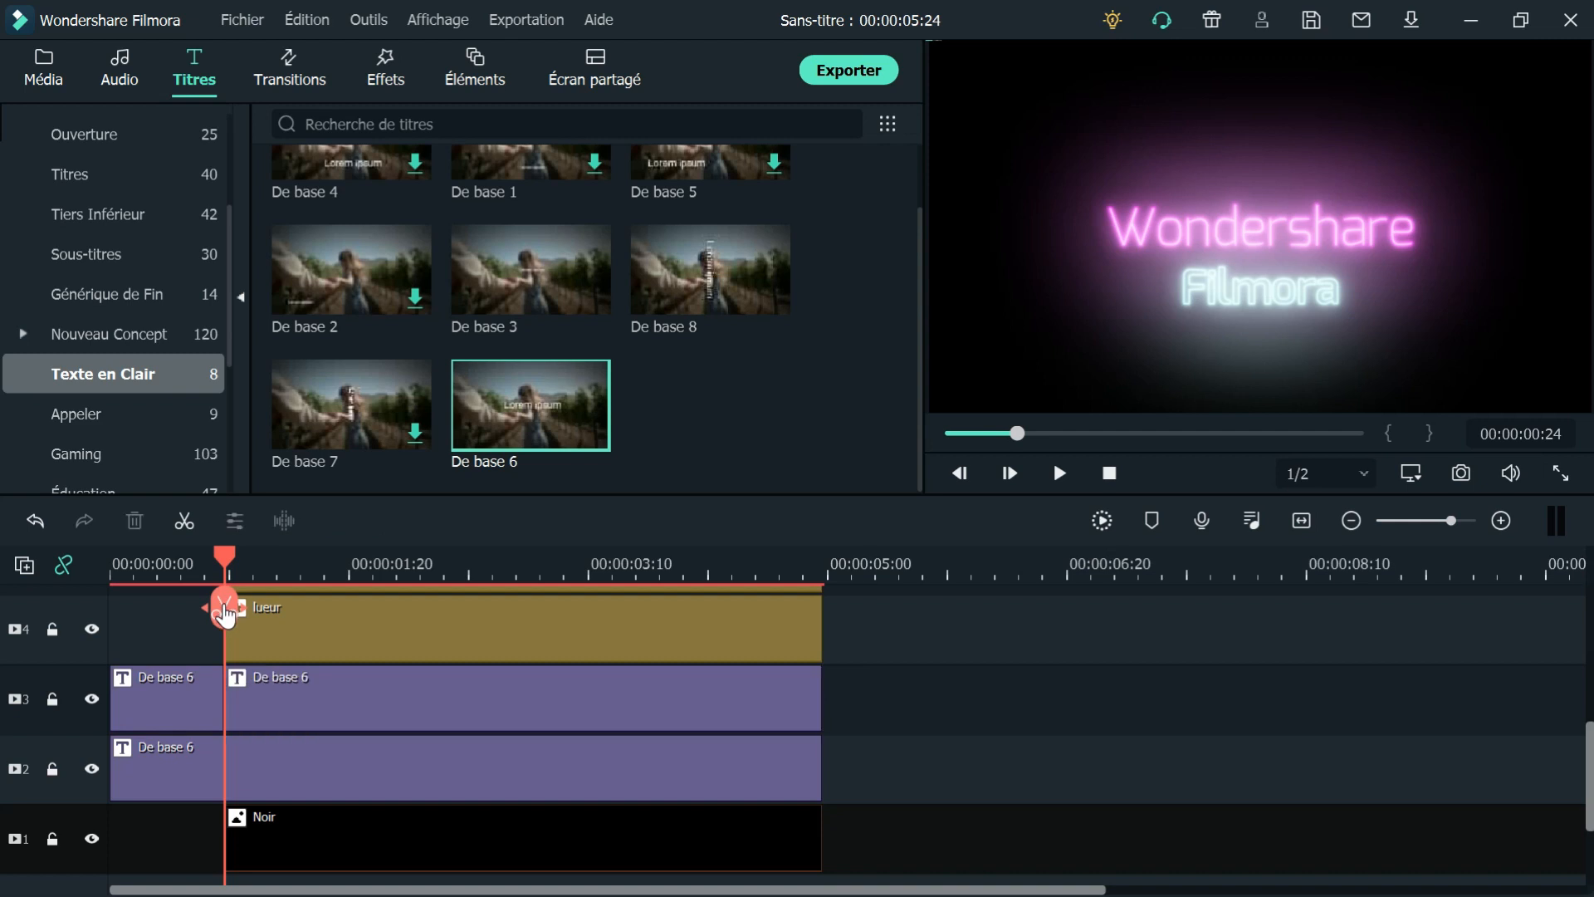
# Apply the Style de texte 23 preset to the opening pieces of both the Filmora and Wondershare titles
pyautogui.click(169, 704)
pyautogui.doubleClick(170, 704)
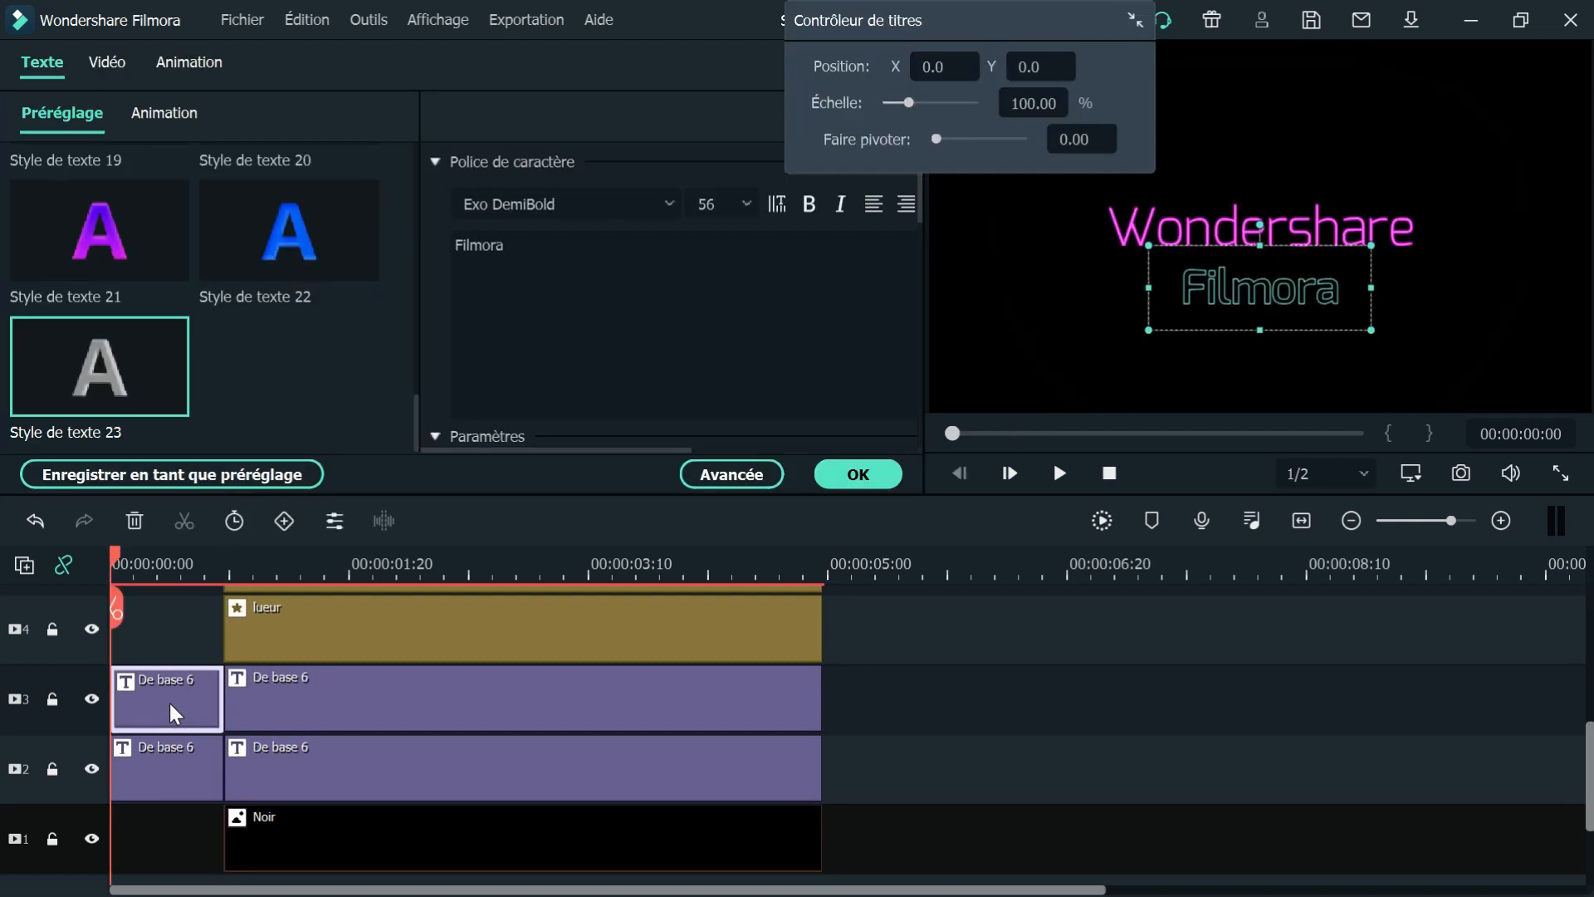
pyautogui.scroll(10, 245, 313)
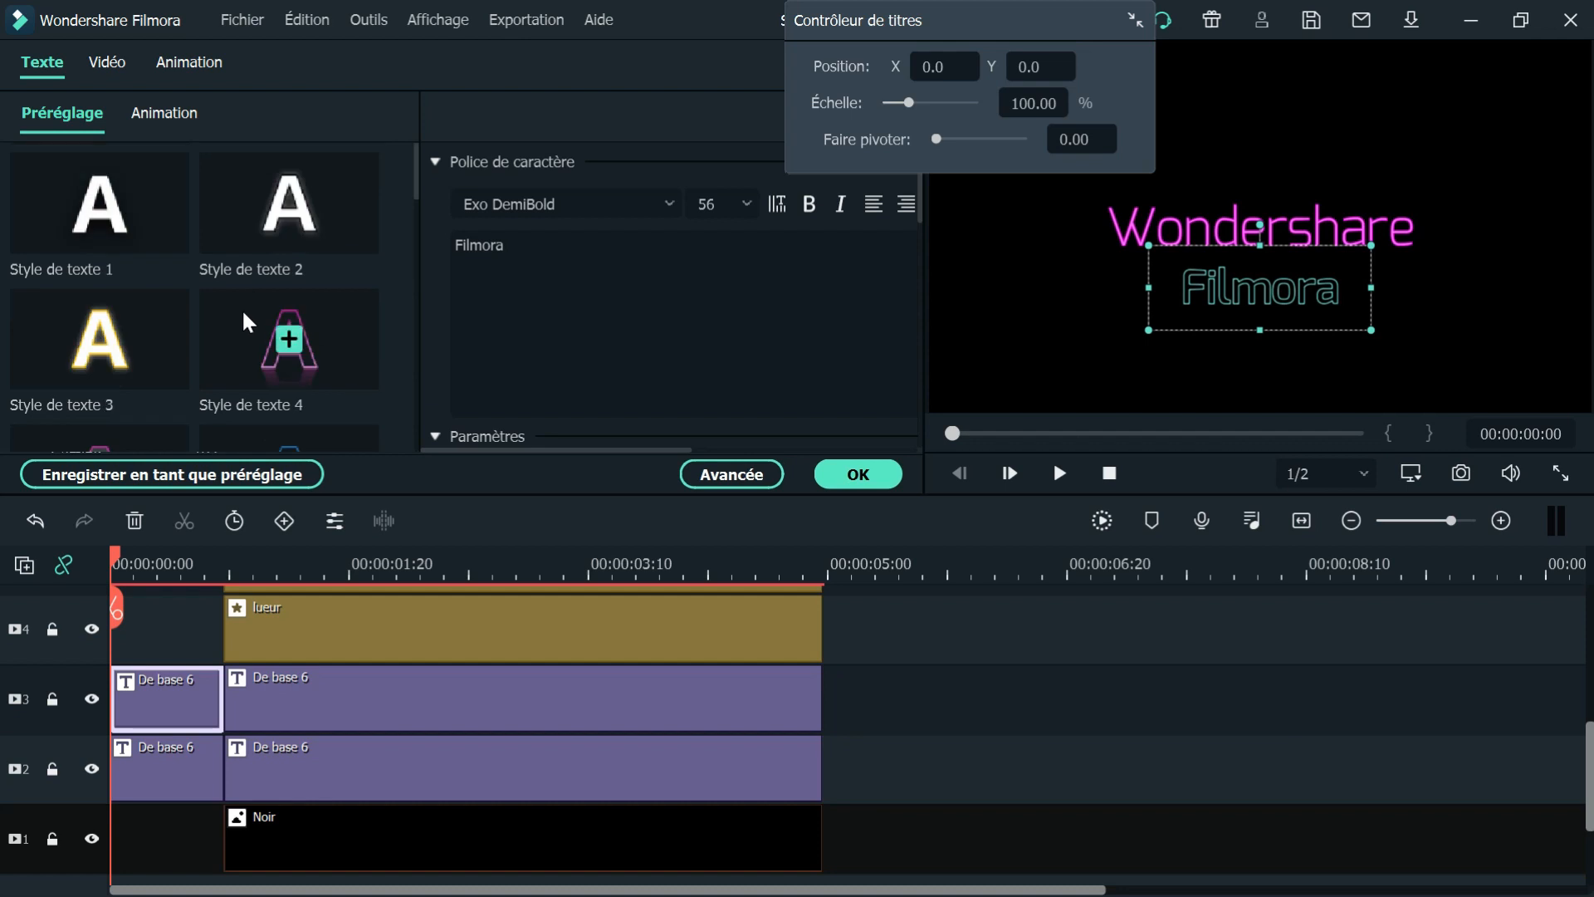
pyautogui.scroll(-10, 242, 316)
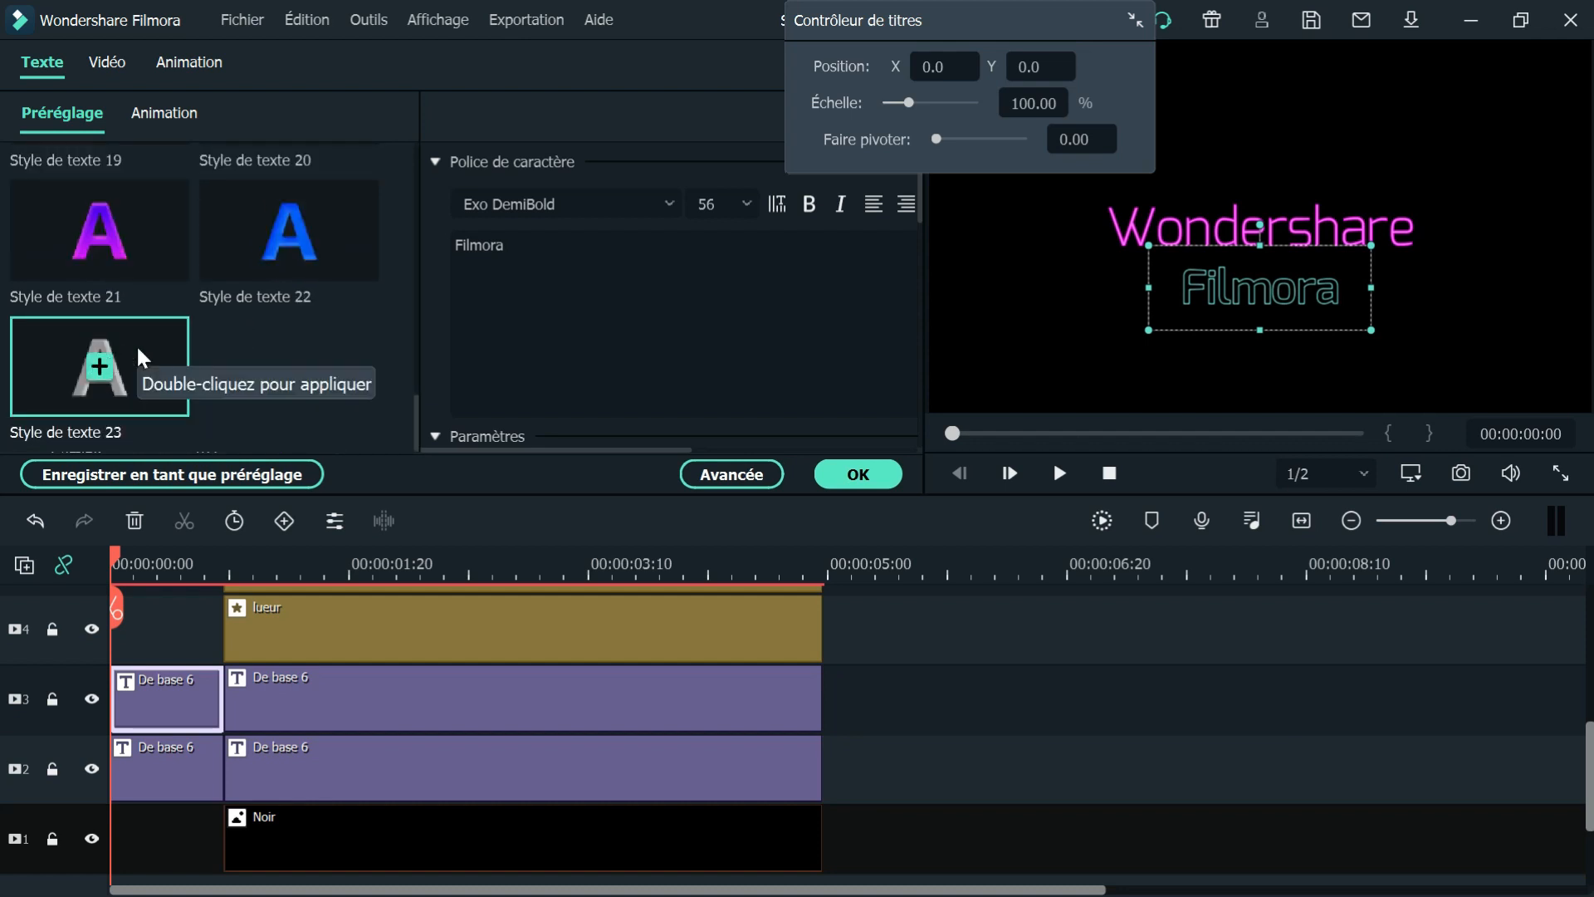
pyautogui.click(162, 562)
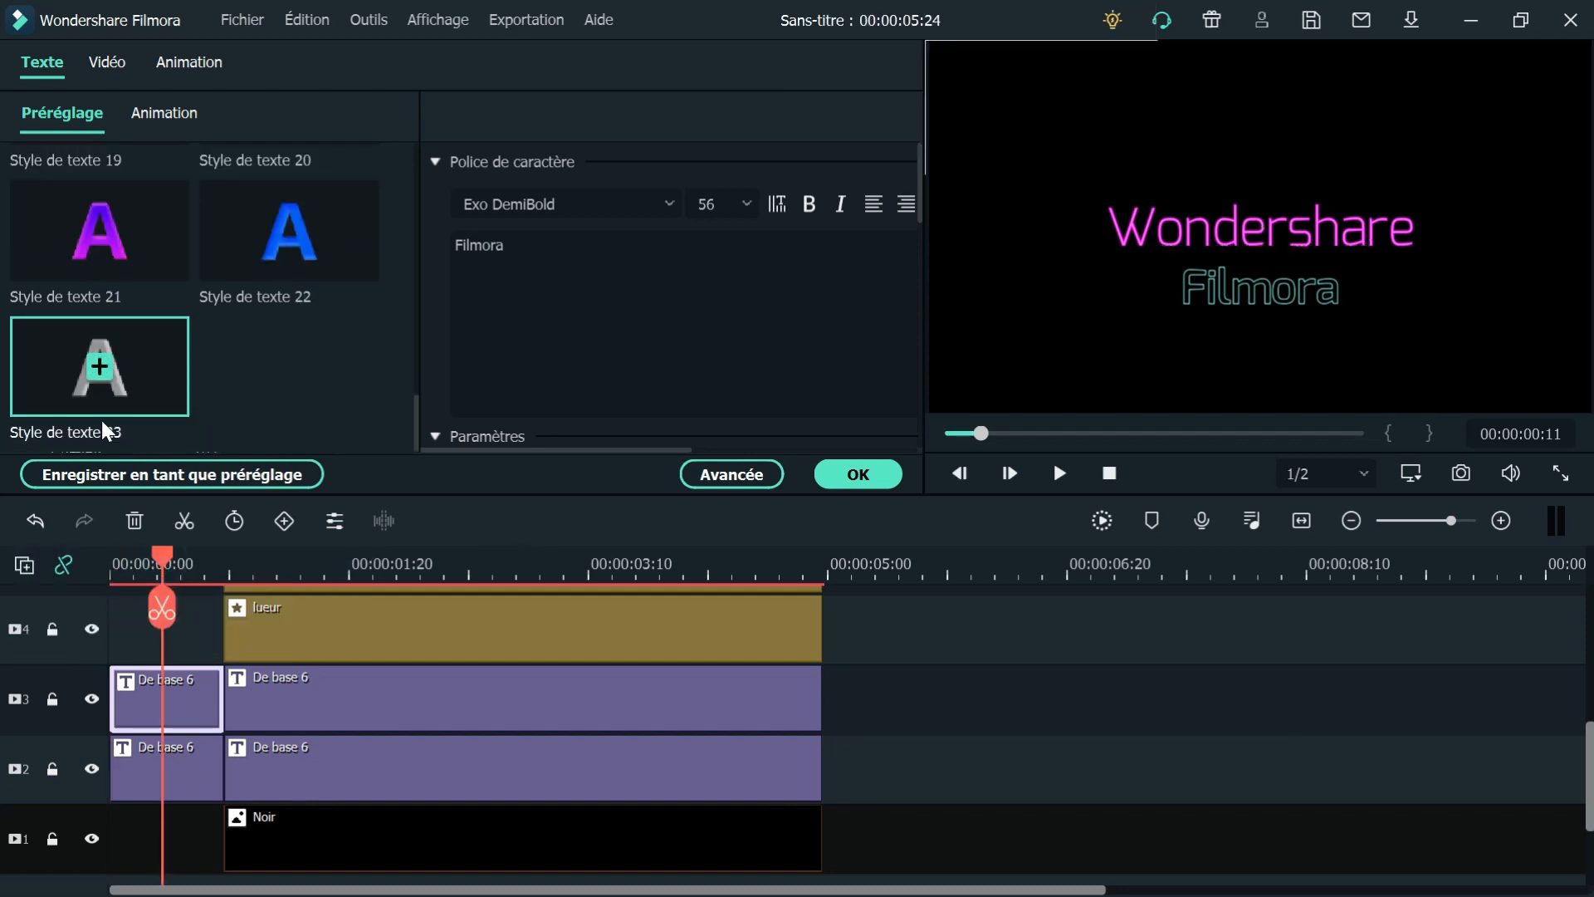
pyautogui.click(143, 358)
pyautogui.click(179, 767)
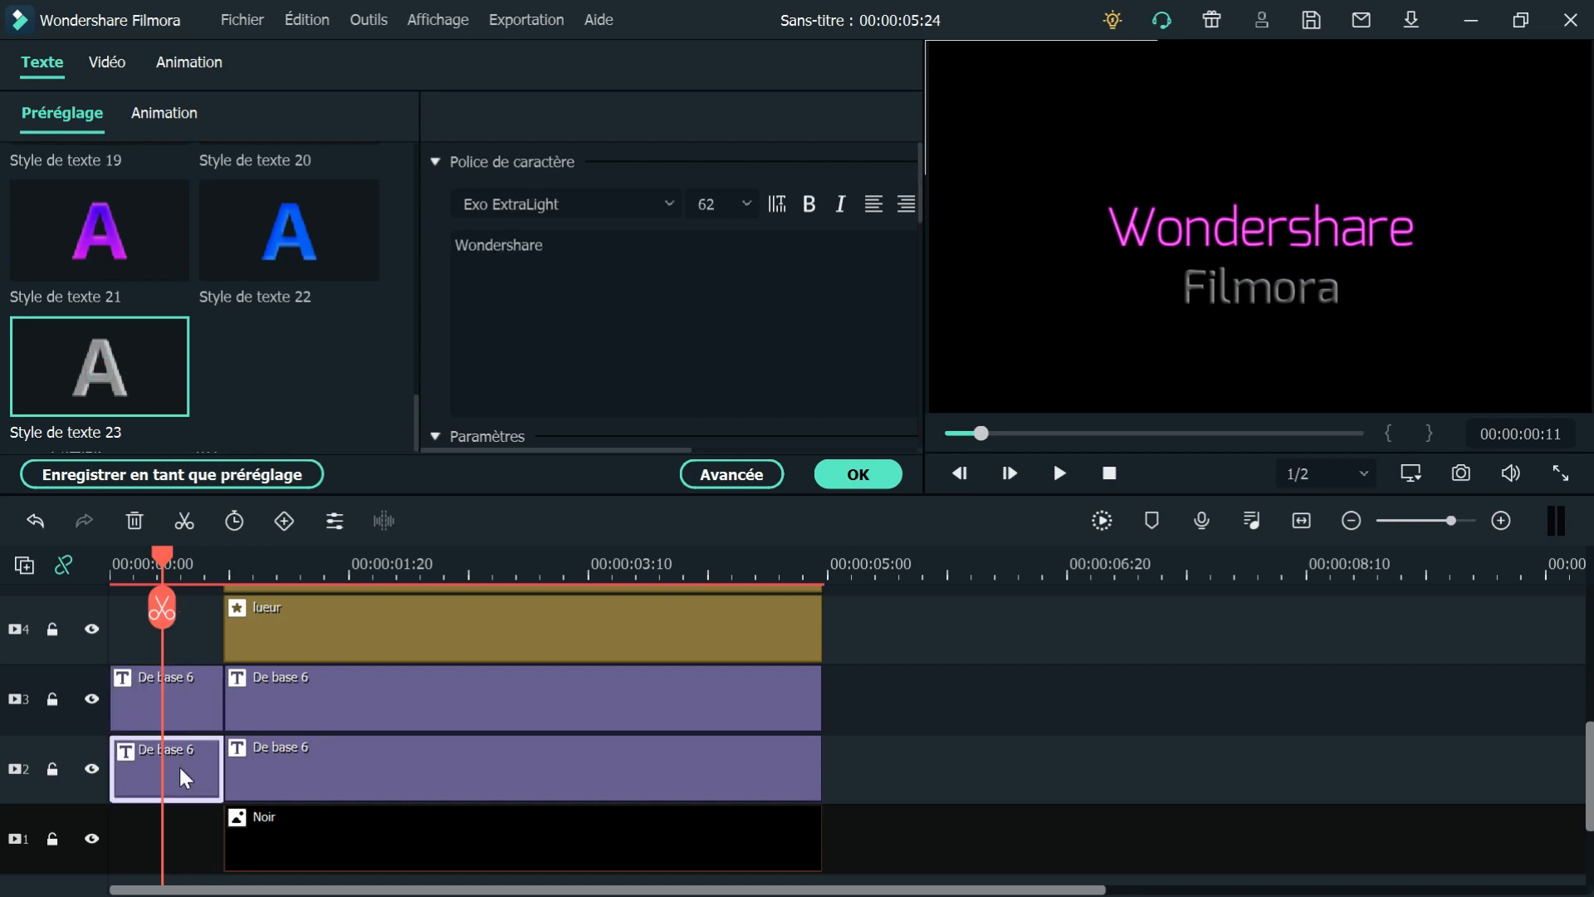
pyautogui.click(133, 365)
pyautogui.click(857, 474)
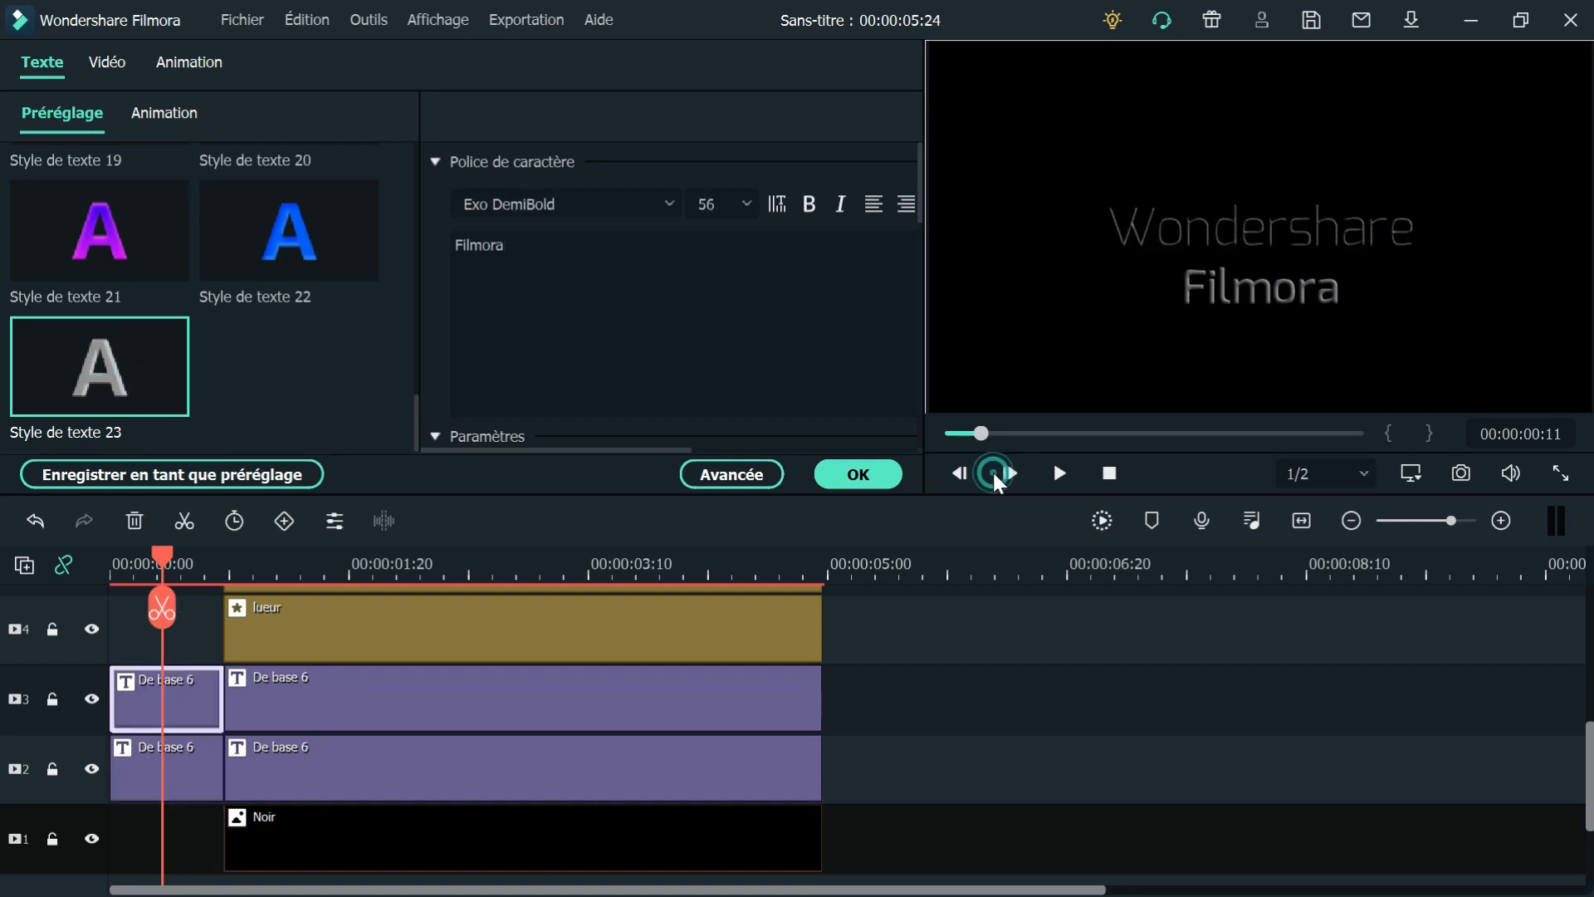
# In the advanced text settings of the opening Filmora piece, enable the text outline, disable the text fill, and accept the changes
pyautogui.doubleClick(188, 705)
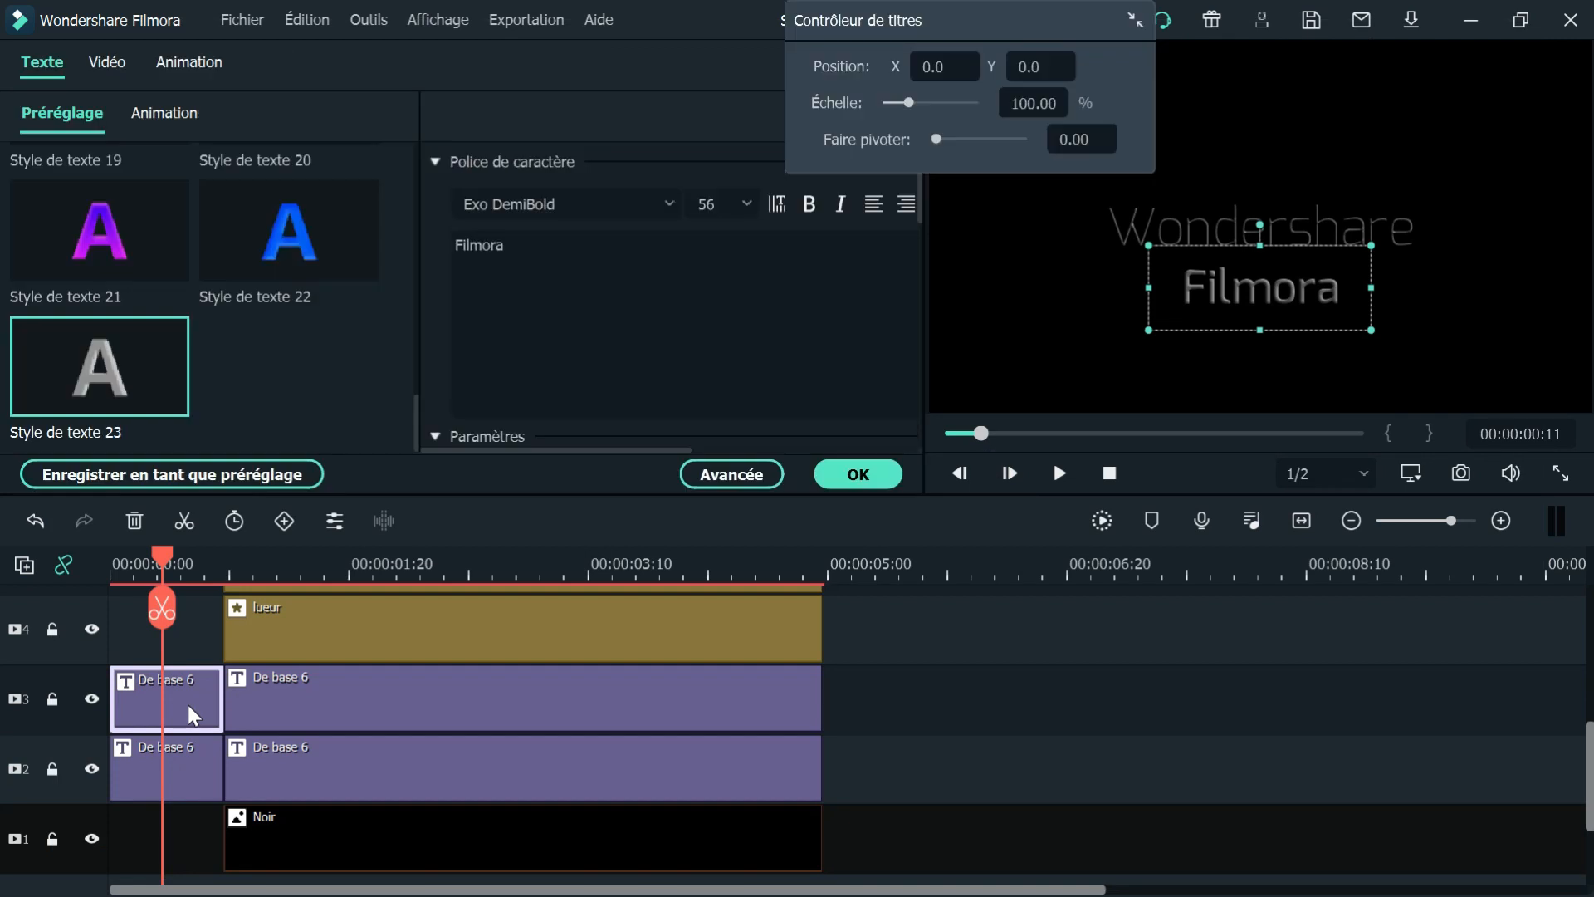
pyautogui.click(732, 474)
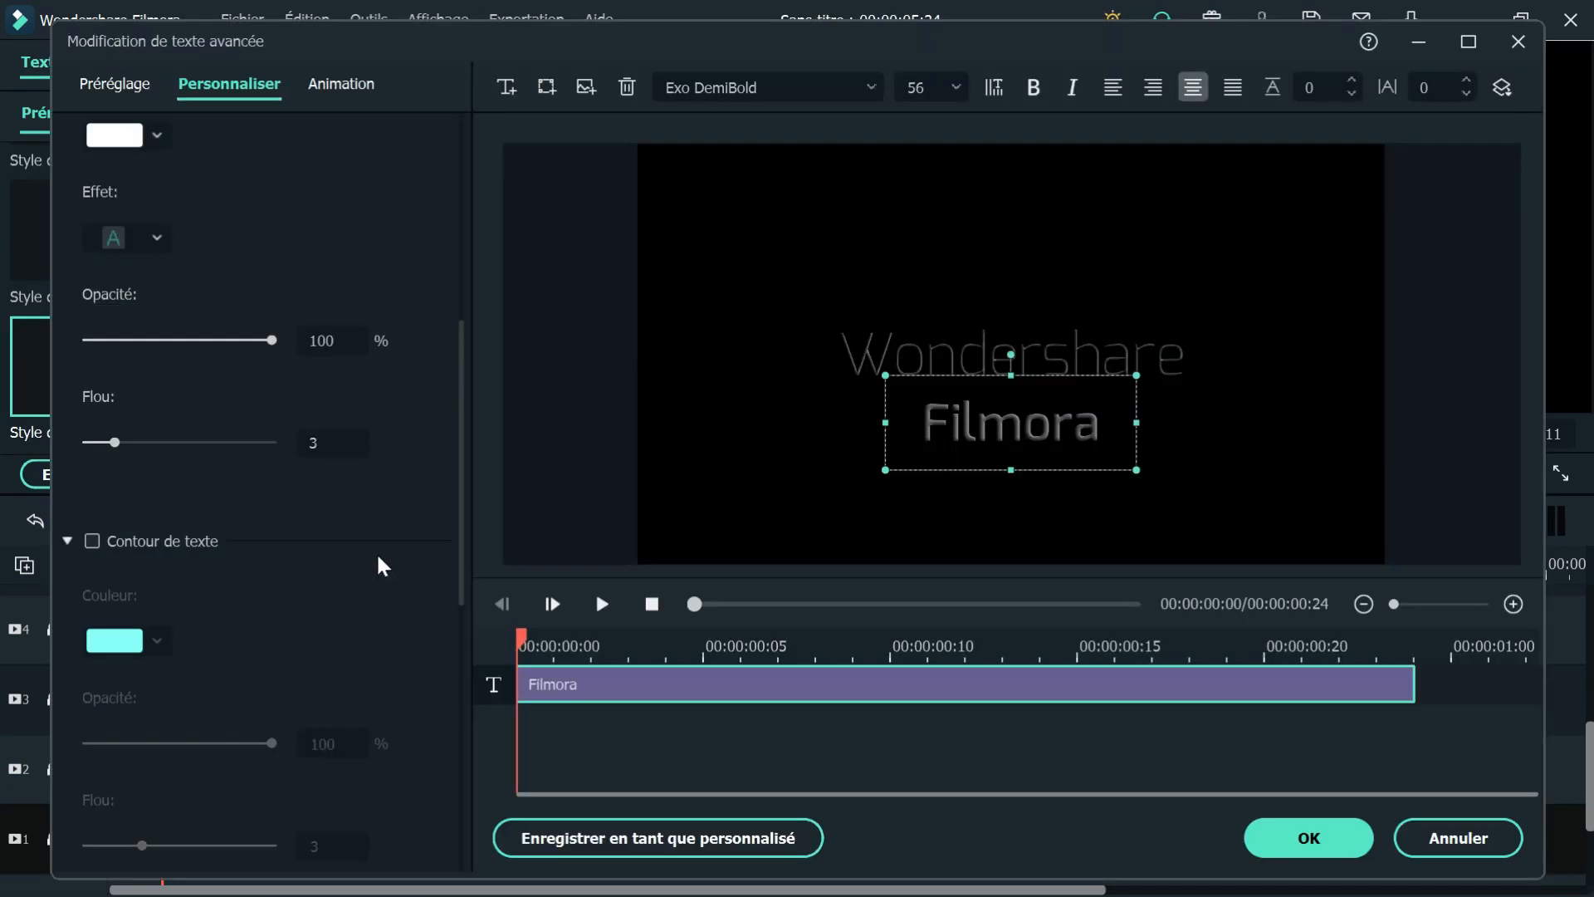
pyautogui.click(92, 541)
pyautogui.scroll(5, 120, 332)
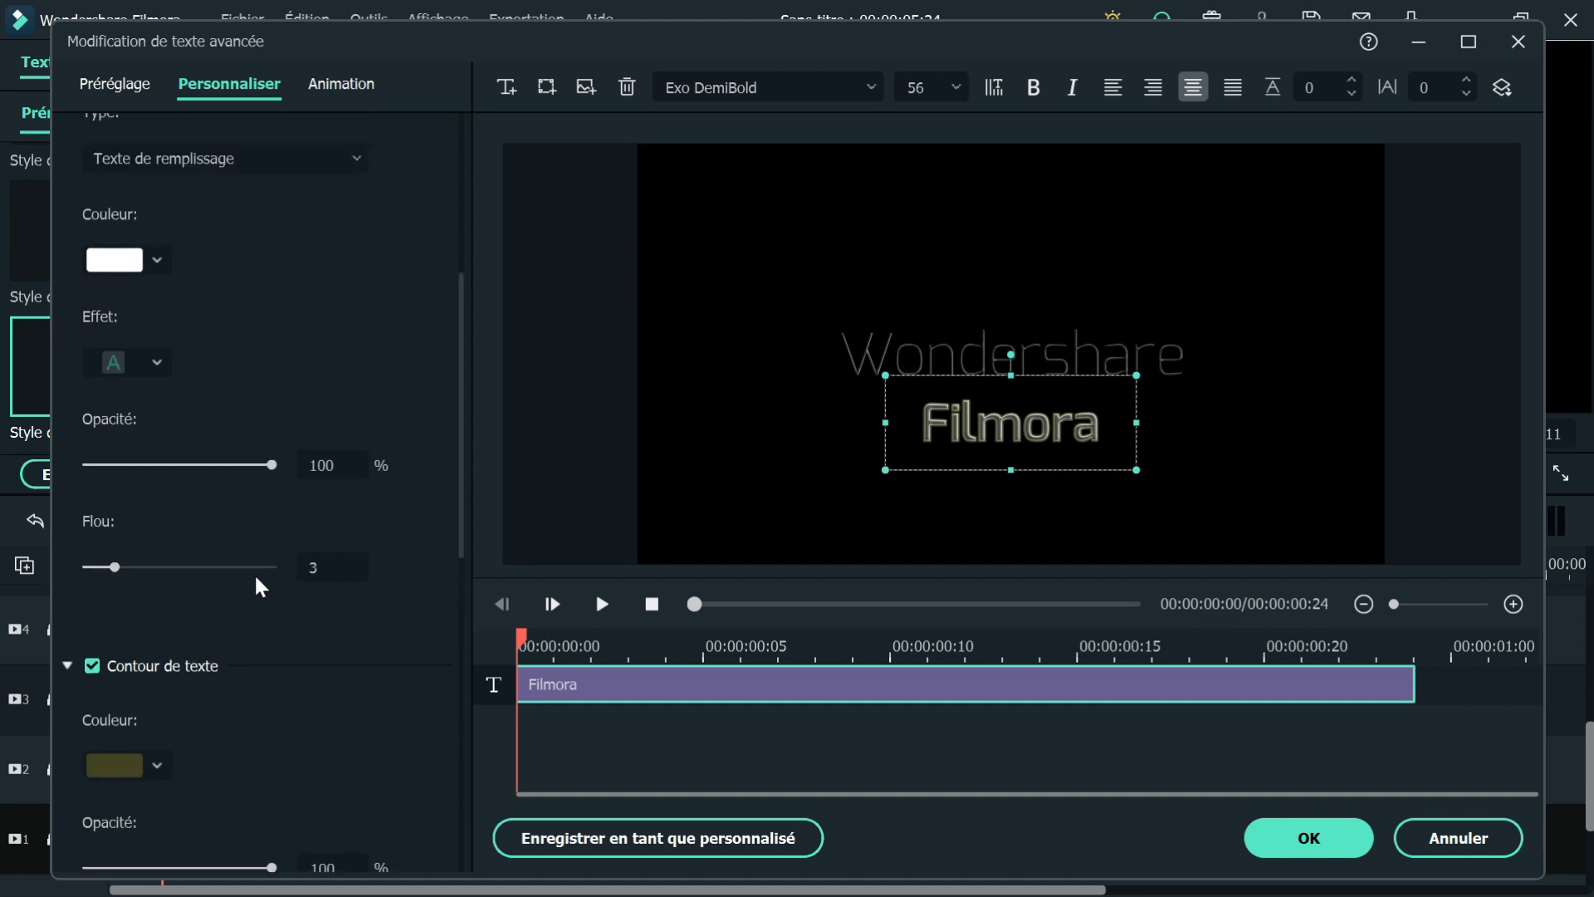
pyautogui.click(93, 283)
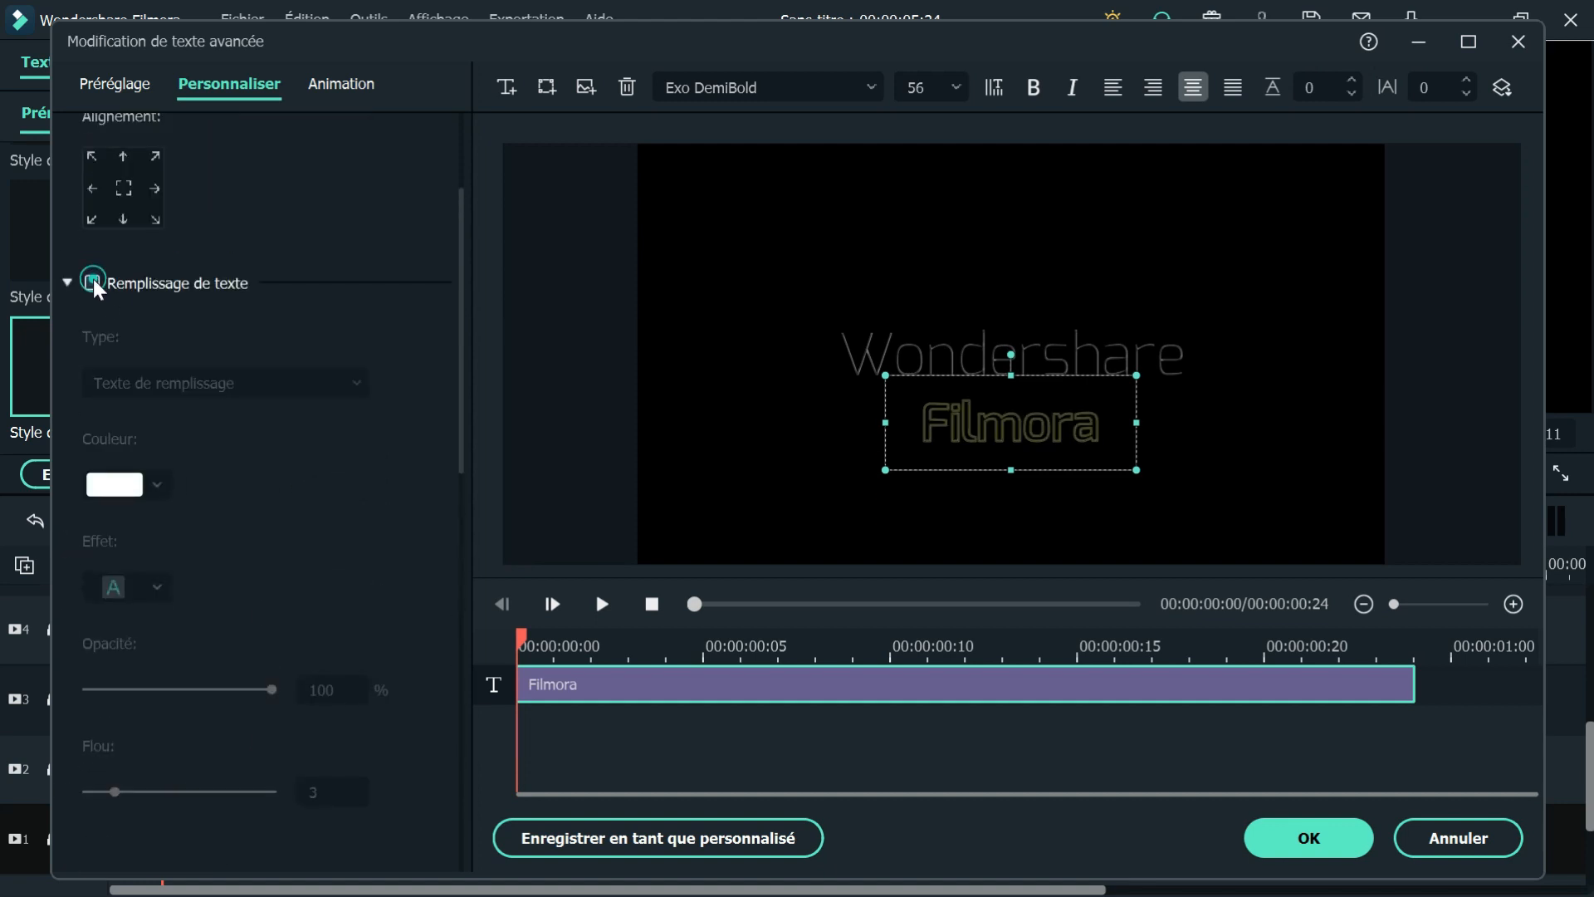
pyautogui.click(1329, 848)
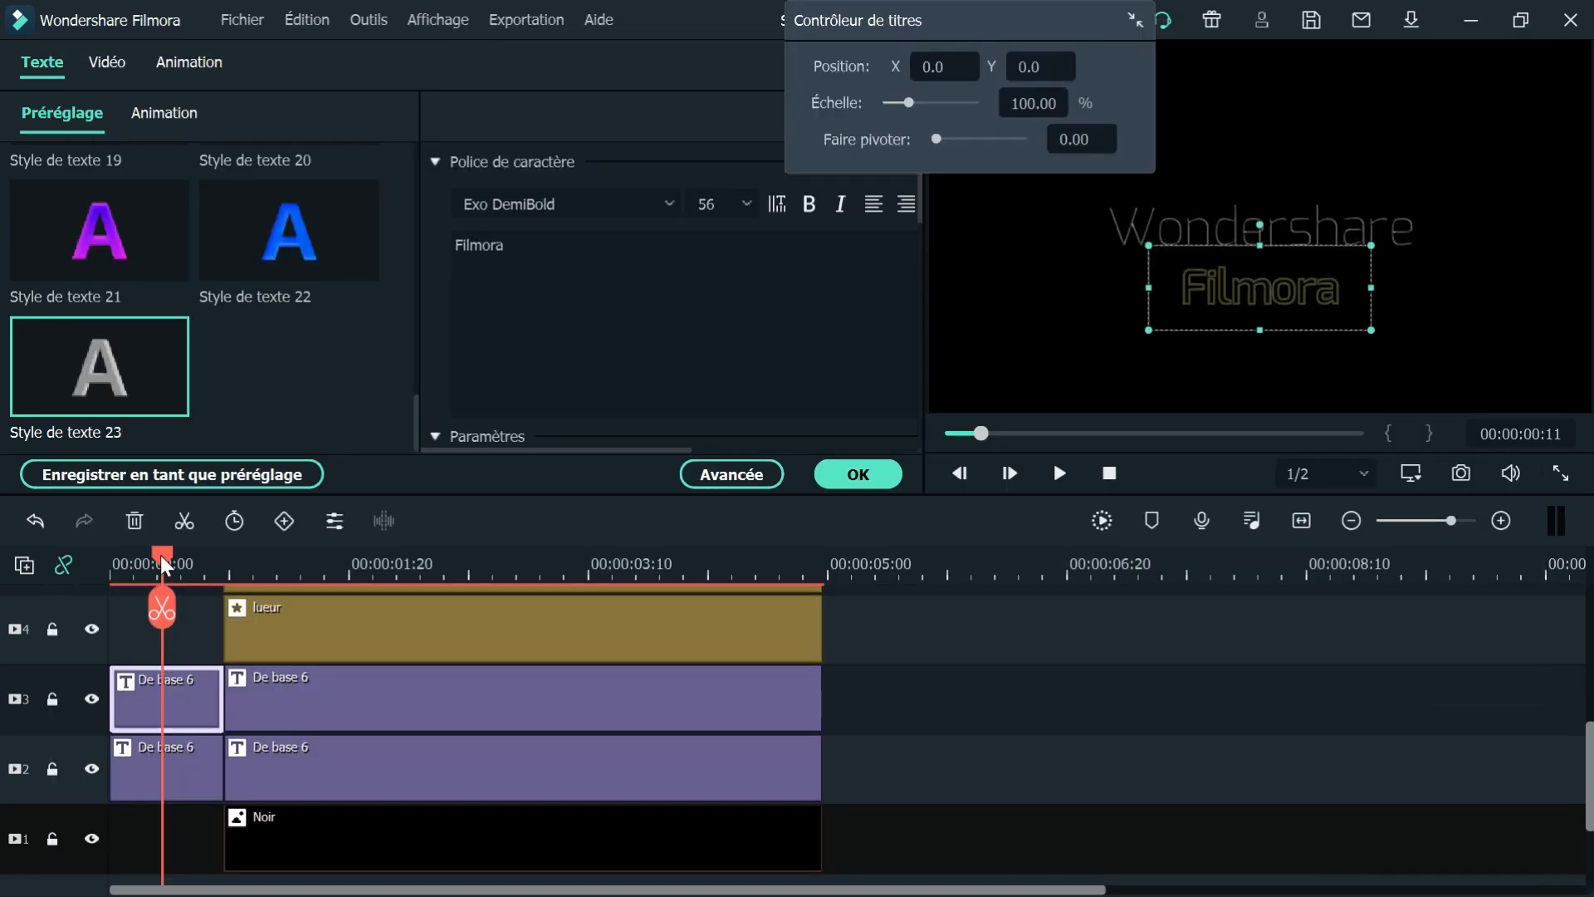
# Split the opening pieces of both titles at 00:00:00:02 and again at 00:00:00:04
pyautogui.moveTo(161, 555); pyautogui.dragTo(60, 585)
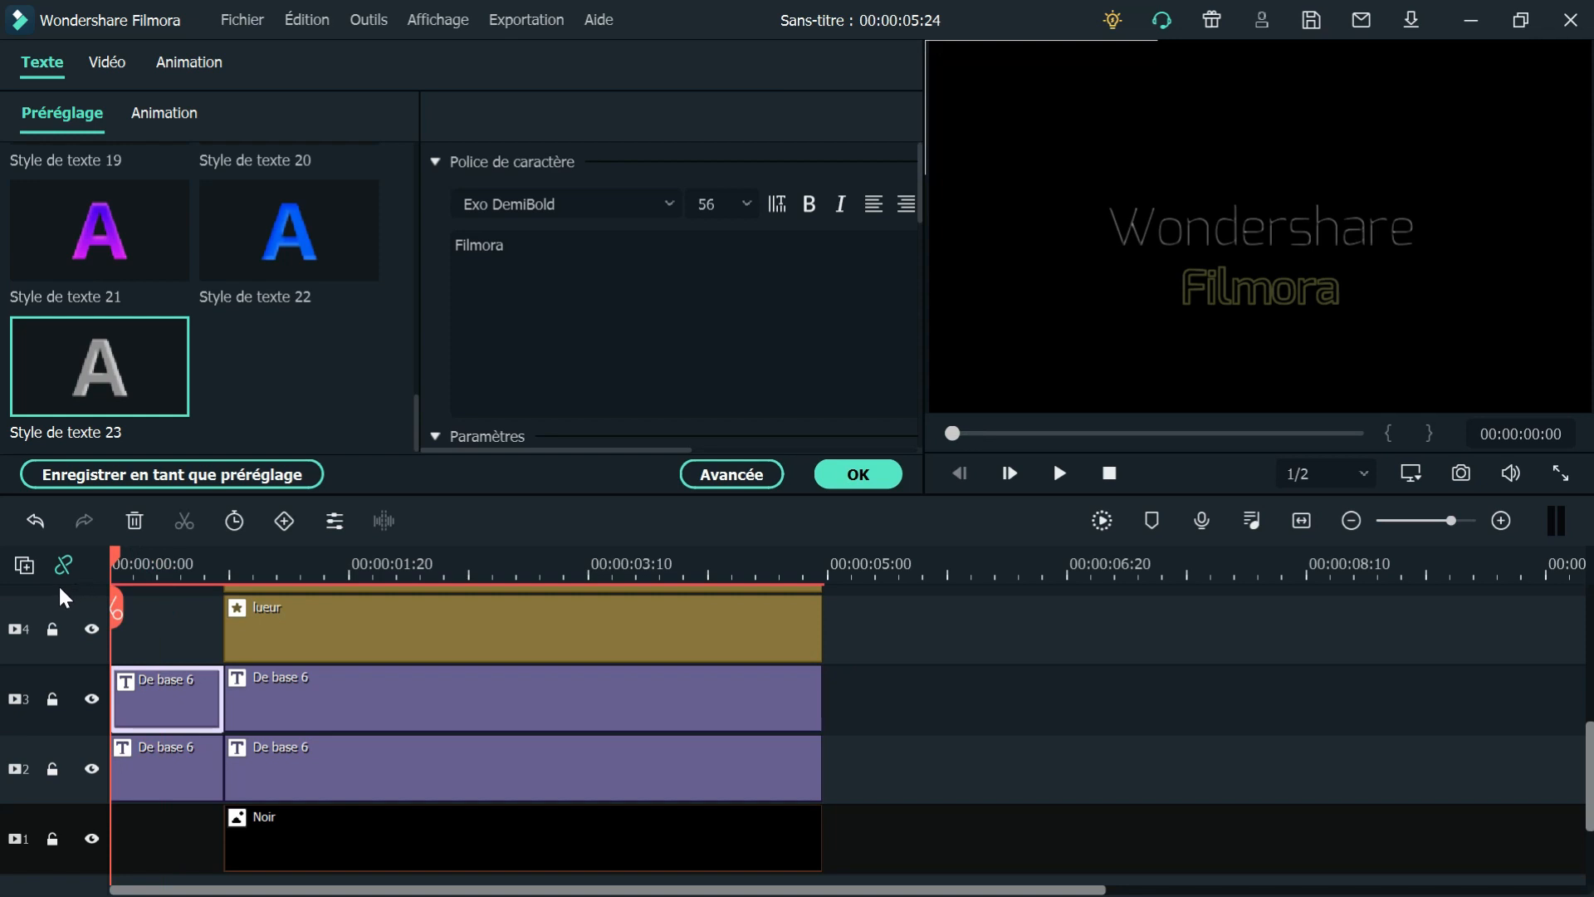
pyautogui.press('Right')
pyautogui.press('Right')
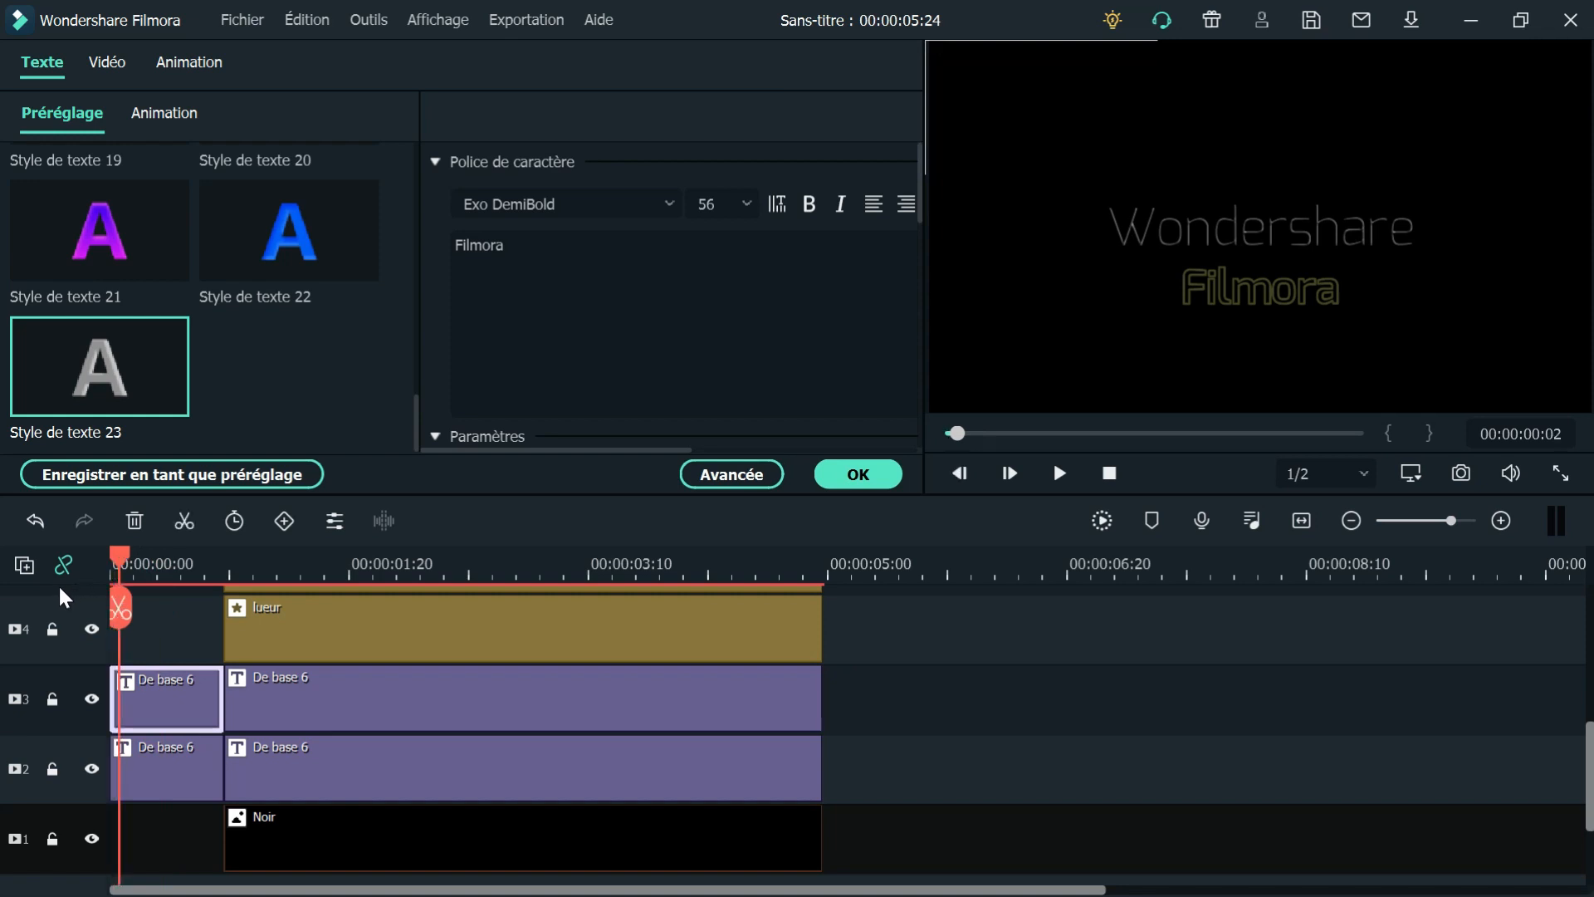
pyautogui.click(120, 608)
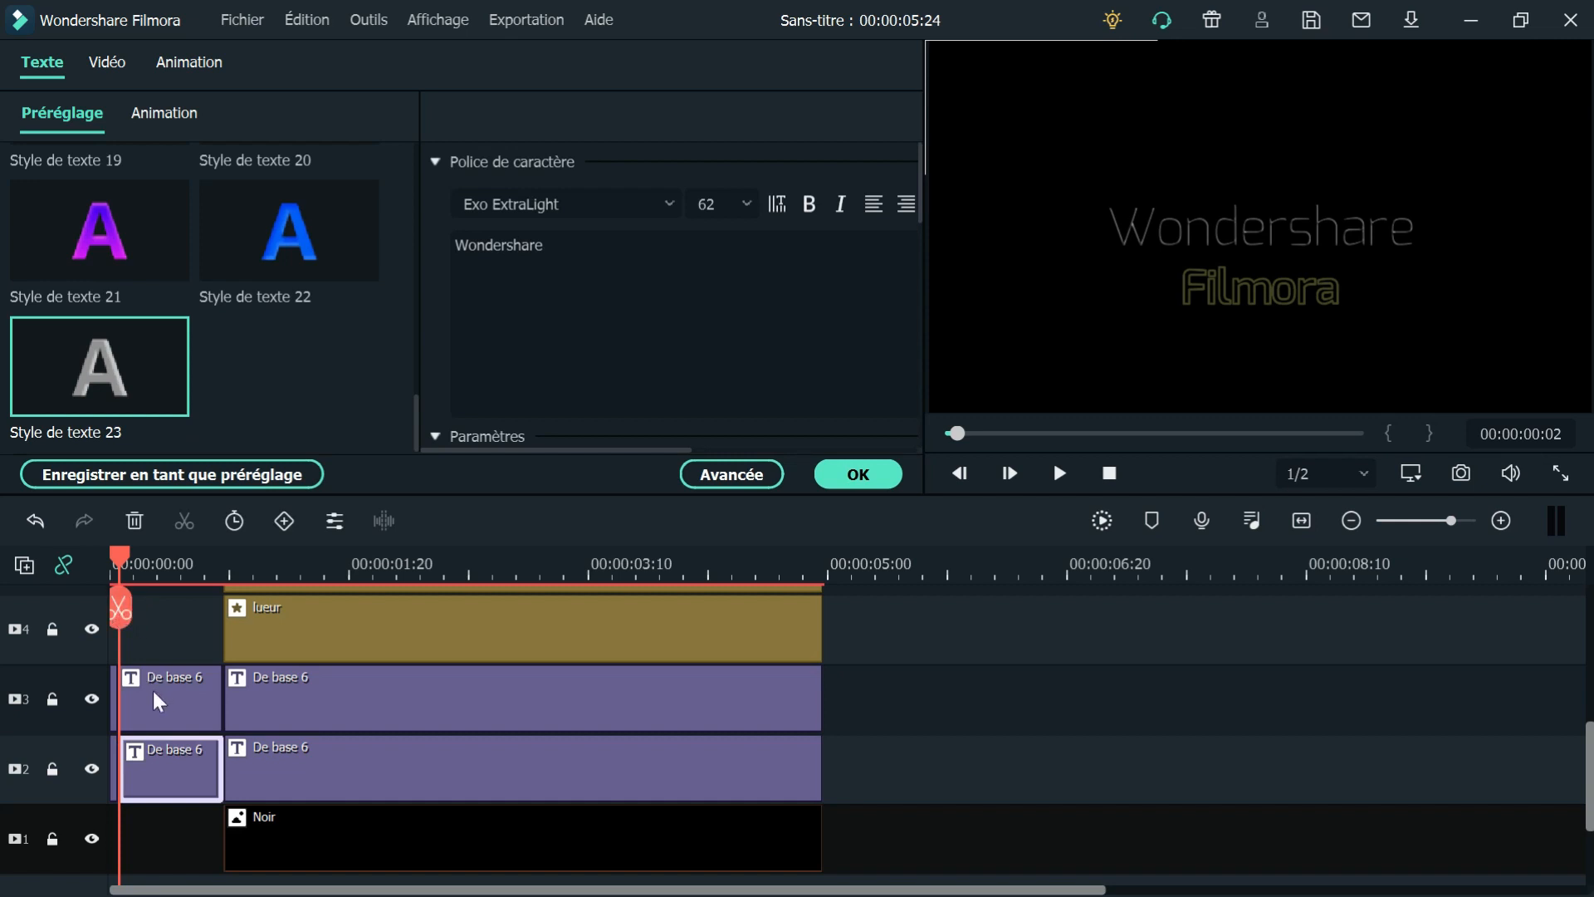
pyautogui.scroll(2, 152, 688)
pyautogui.moveTo(1451, 521); pyautogui.dragTo(1453, 520)
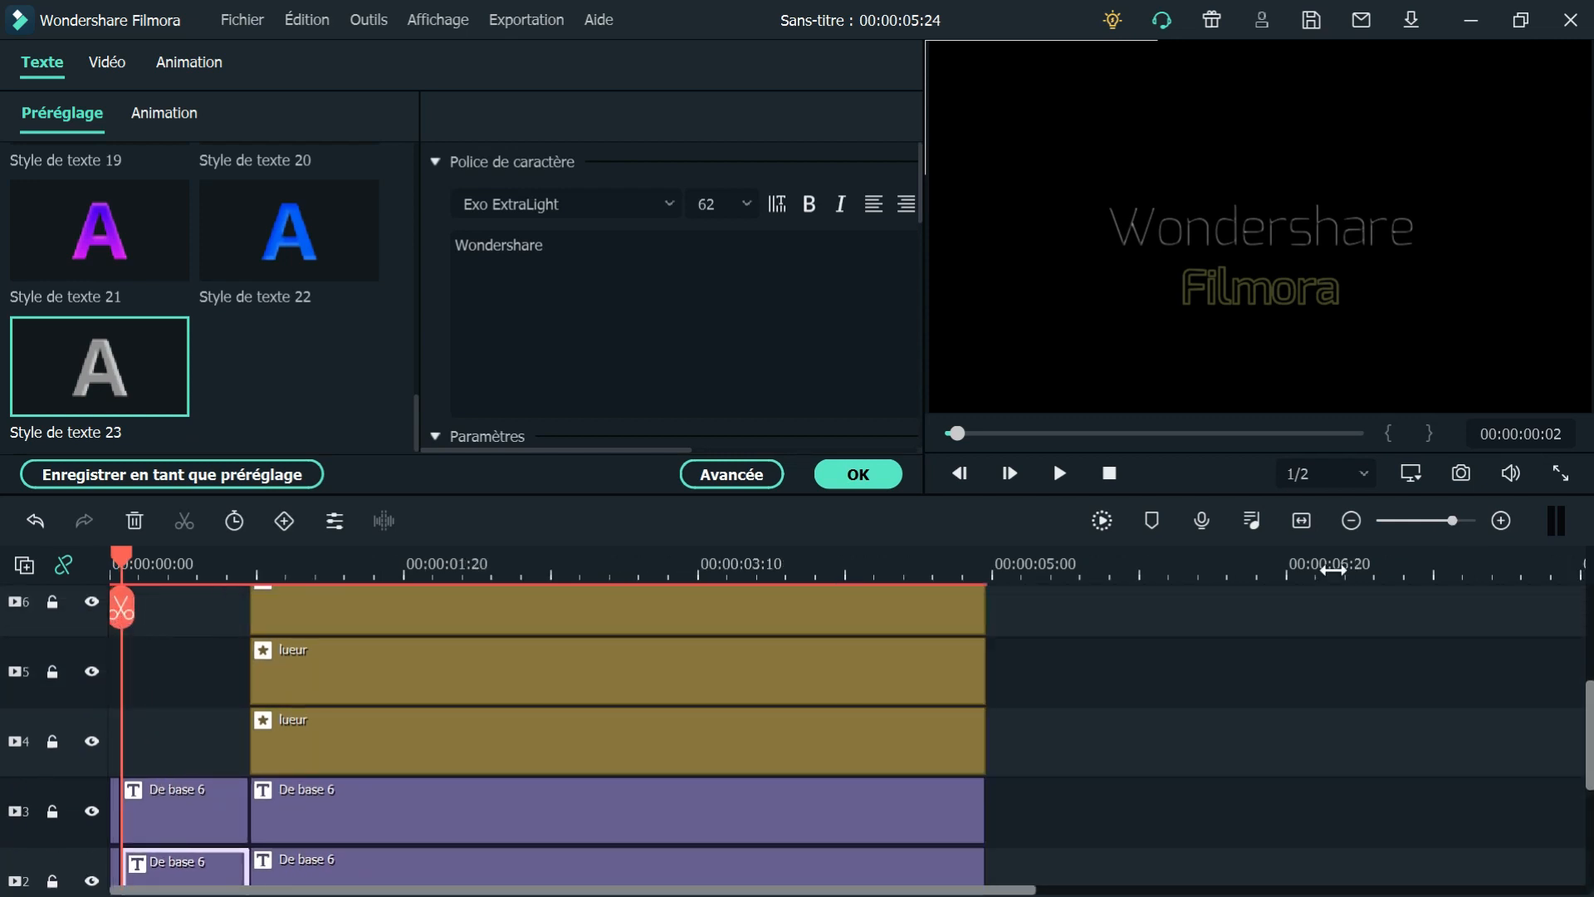
pyautogui.scroll(-1, 357, 729)
pyautogui.press('Right')
pyautogui.press('Right')
pyautogui.click(131, 608)
pyautogui.click(131, 607)
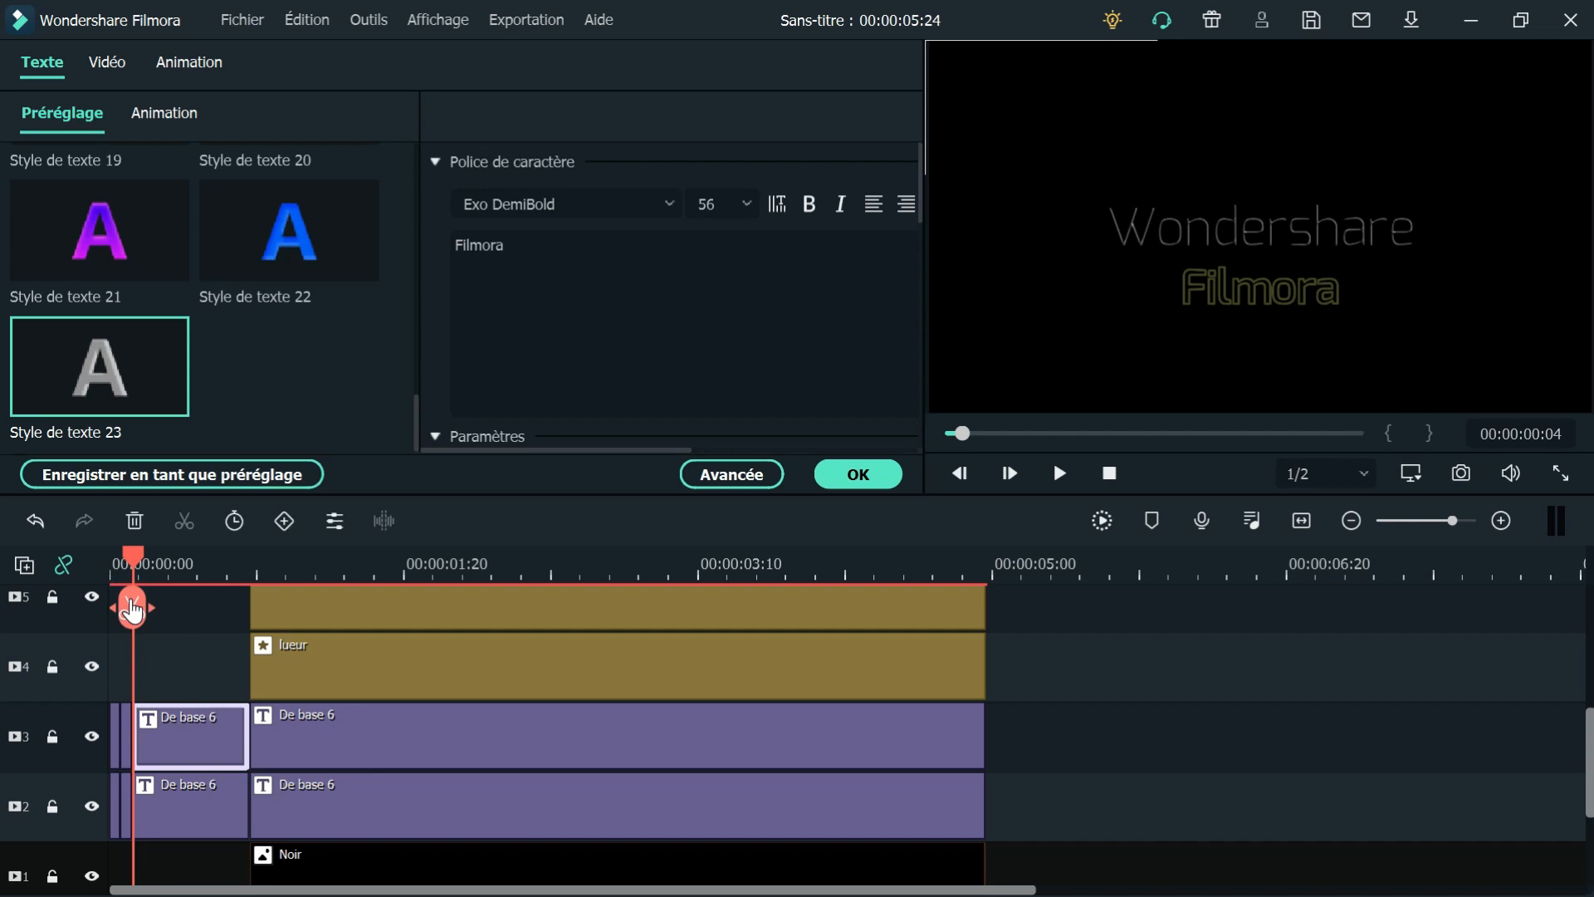
# Split the black background, both glowing titles and all lueur effects at 00:00:01:01 and again at 00:00:01:03
pyautogui.click(248, 576)
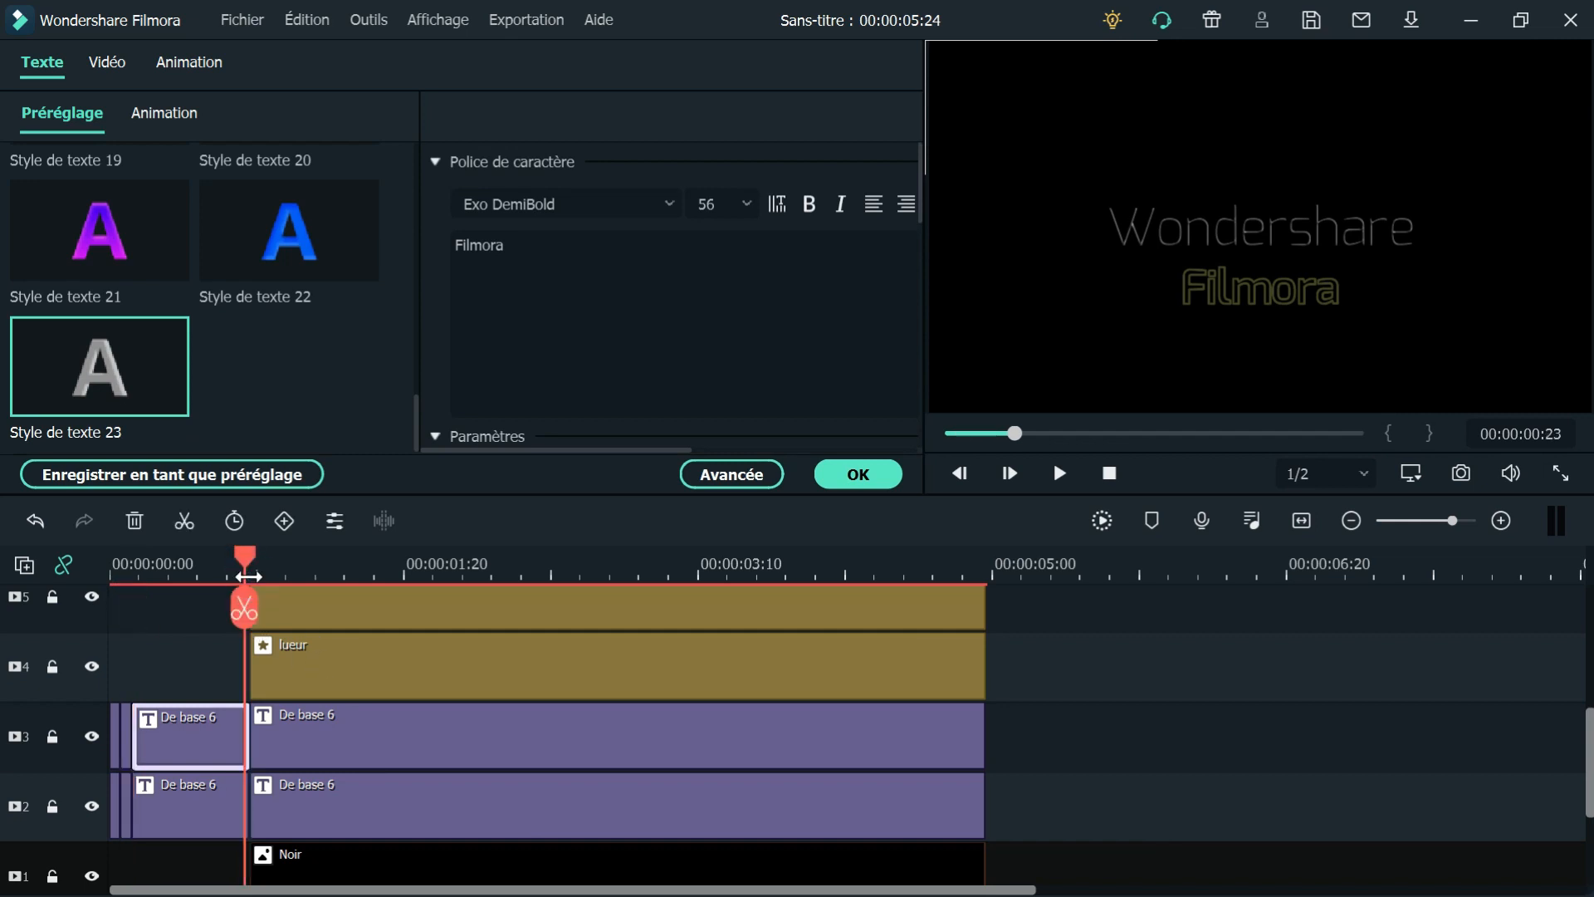
pyautogui.press('Right')
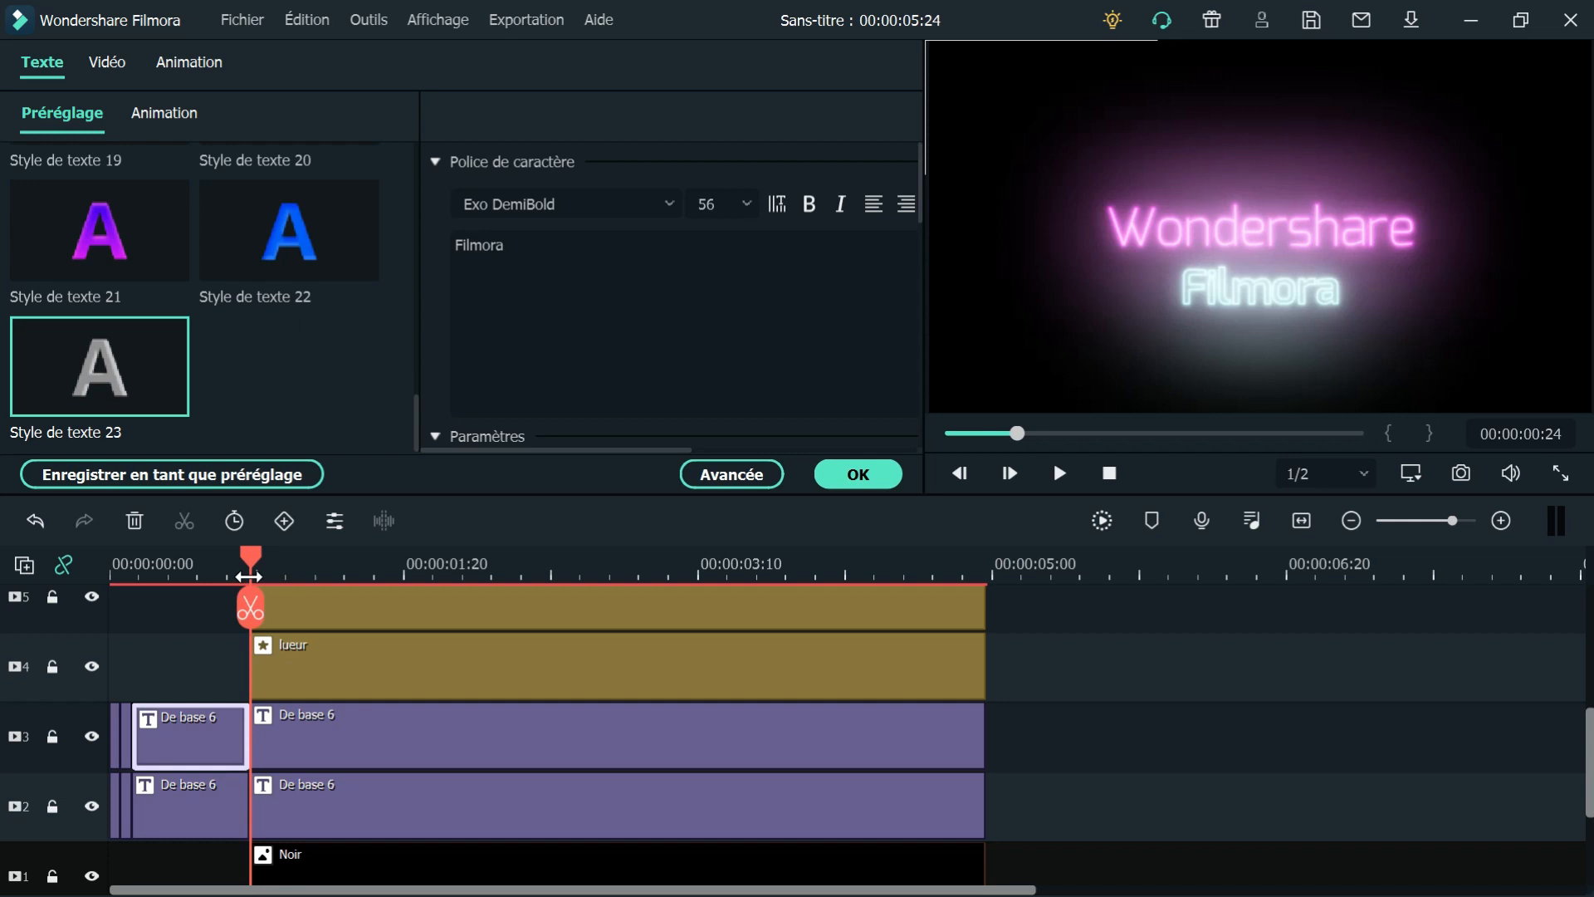
pyautogui.press('Right')
pyautogui.press('Right')
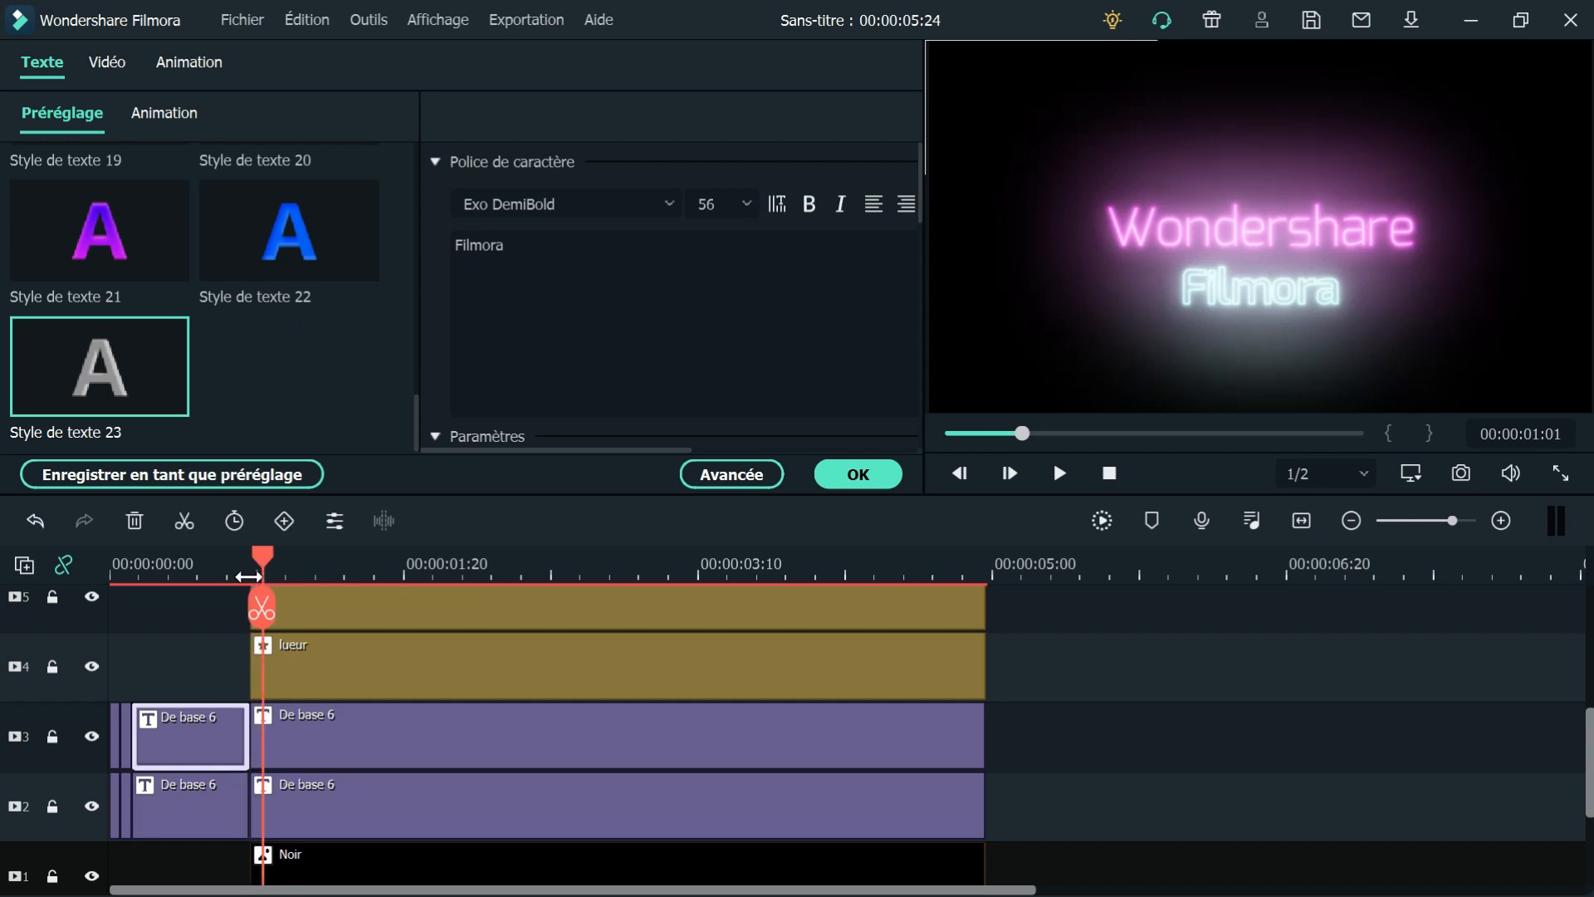
pyautogui.click(262, 613)
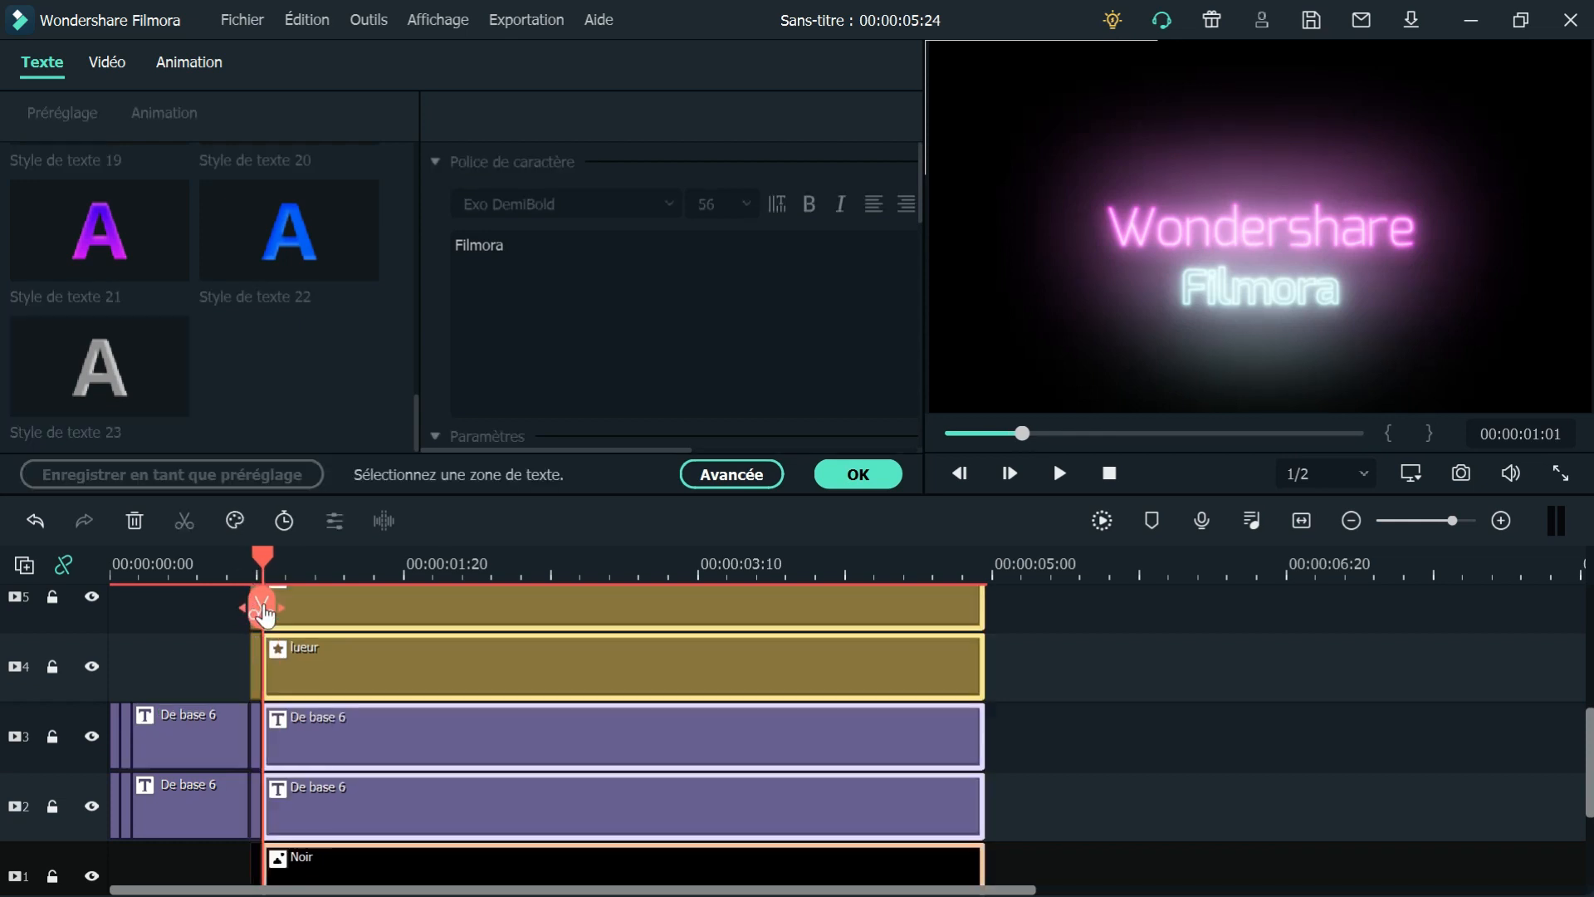
pyautogui.press('Right')
pyautogui.press('Right')
pyautogui.click(269, 614)
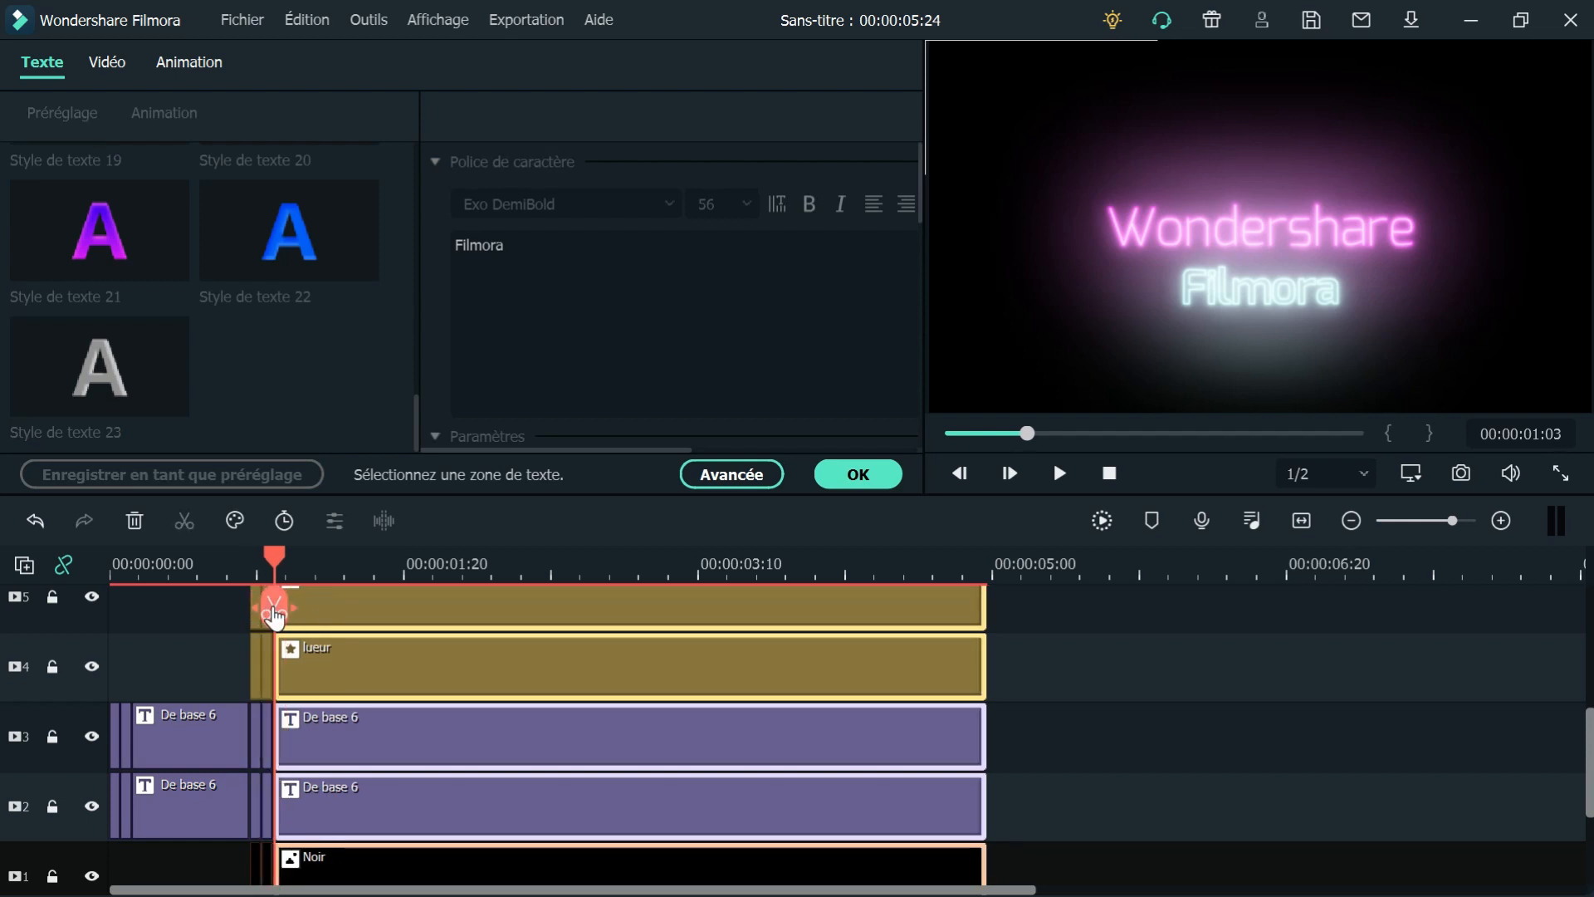
# Toggle the timeline's clip linking and insert the short unlit pieces of both titles after the first and second short glowing pieces
pyautogui.click(59, 564)
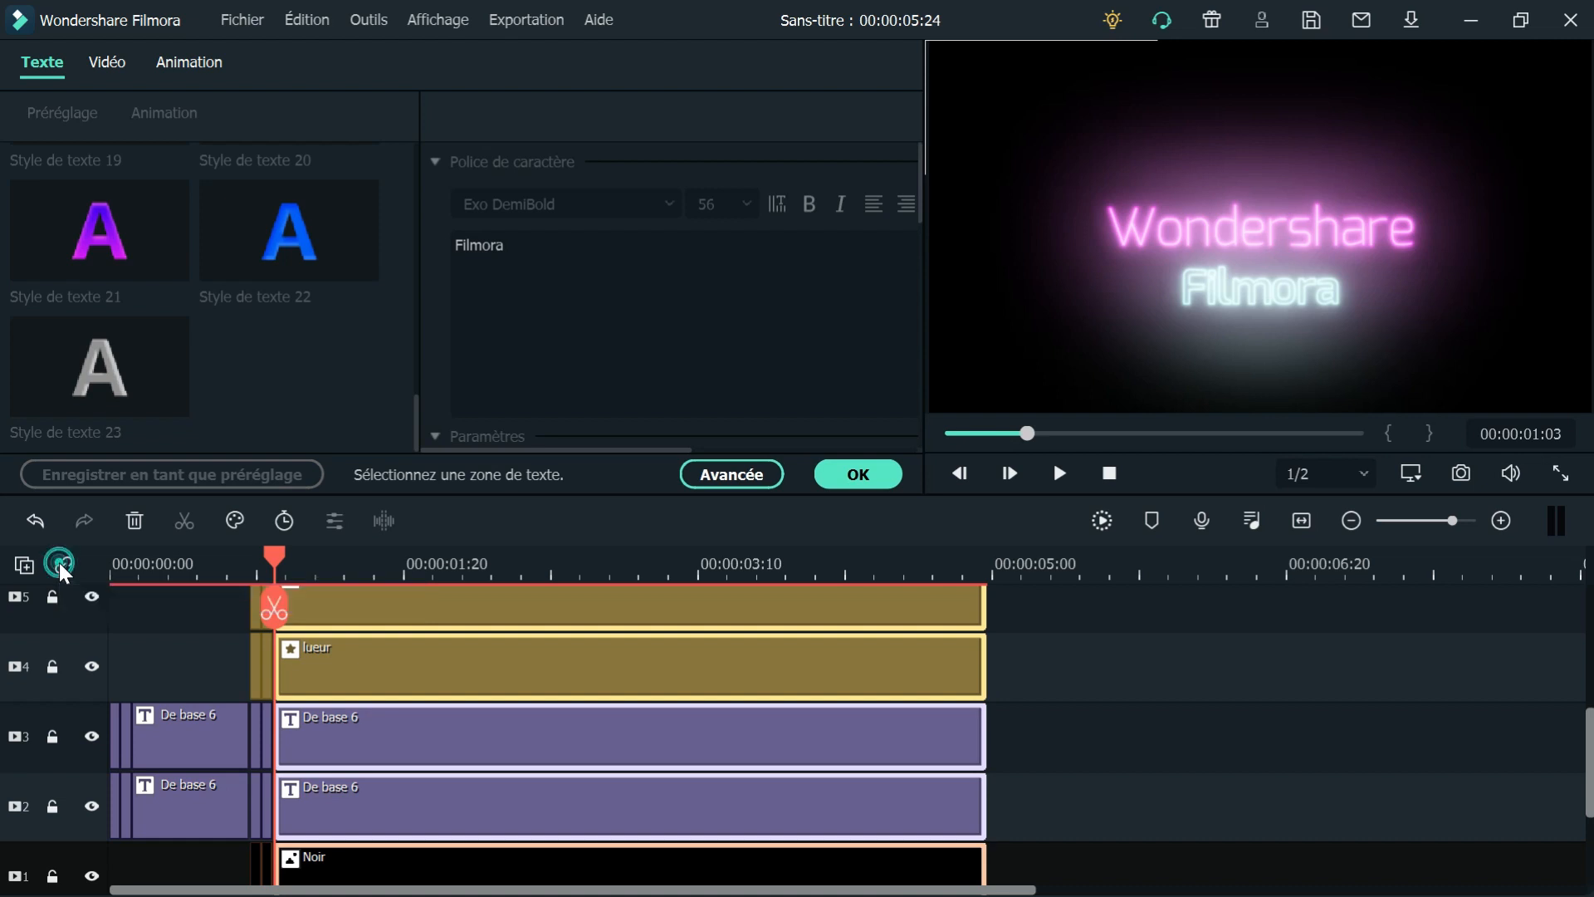
pyautogui.moveTo(1453, 520); pyautogui.dragTo(1458, 520)
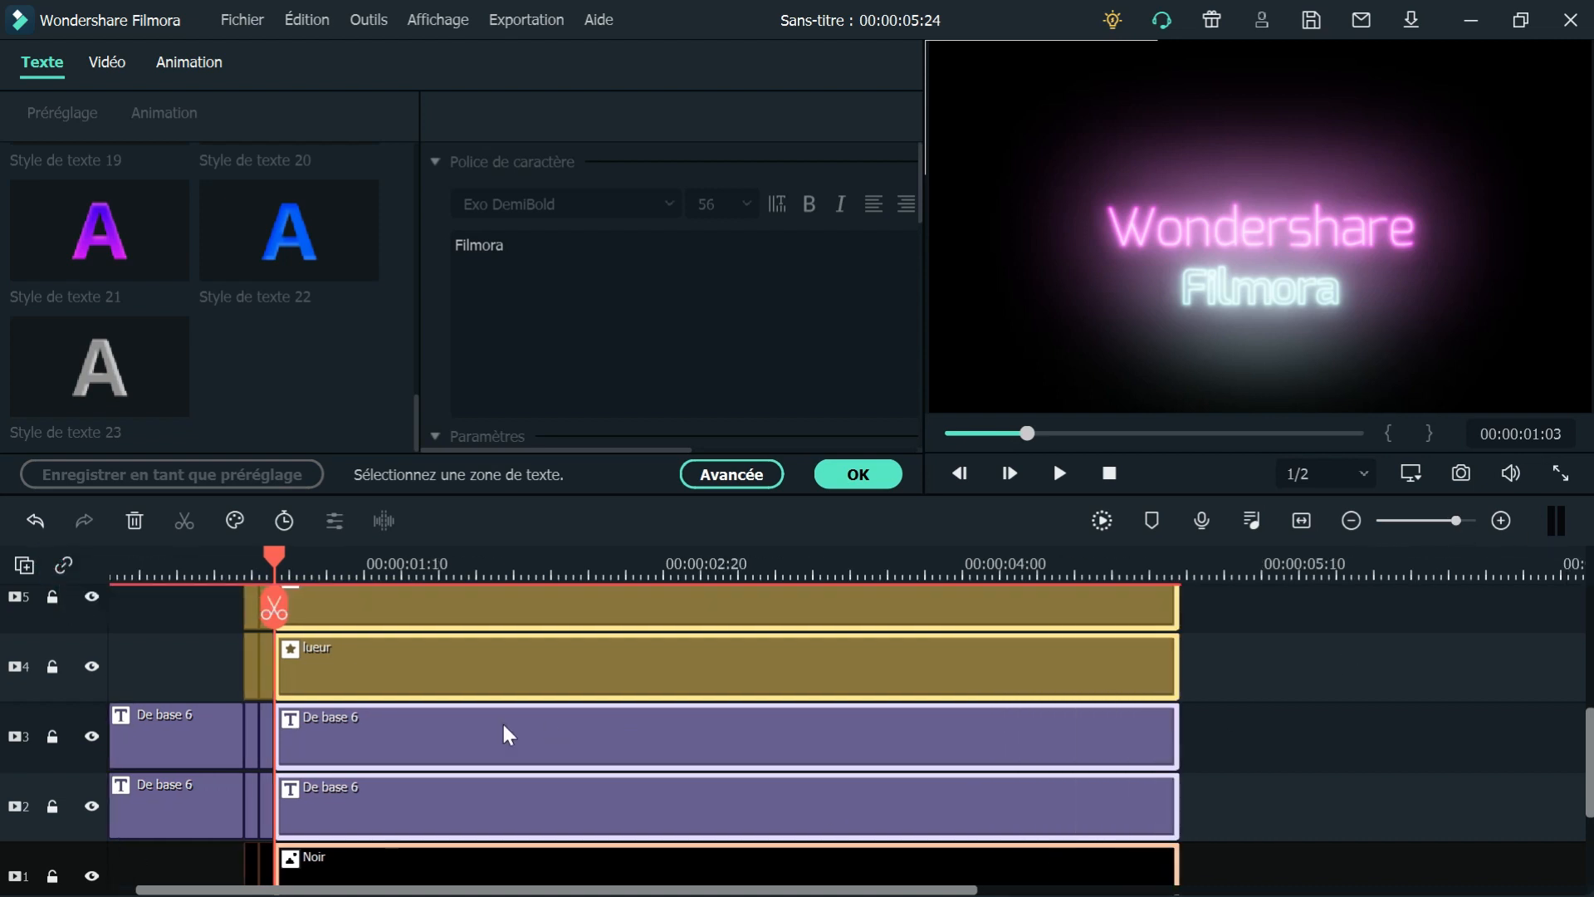
pyautogui.scroll(-3, 481, 714)
pyautogui.scroll(1, 147, 798)
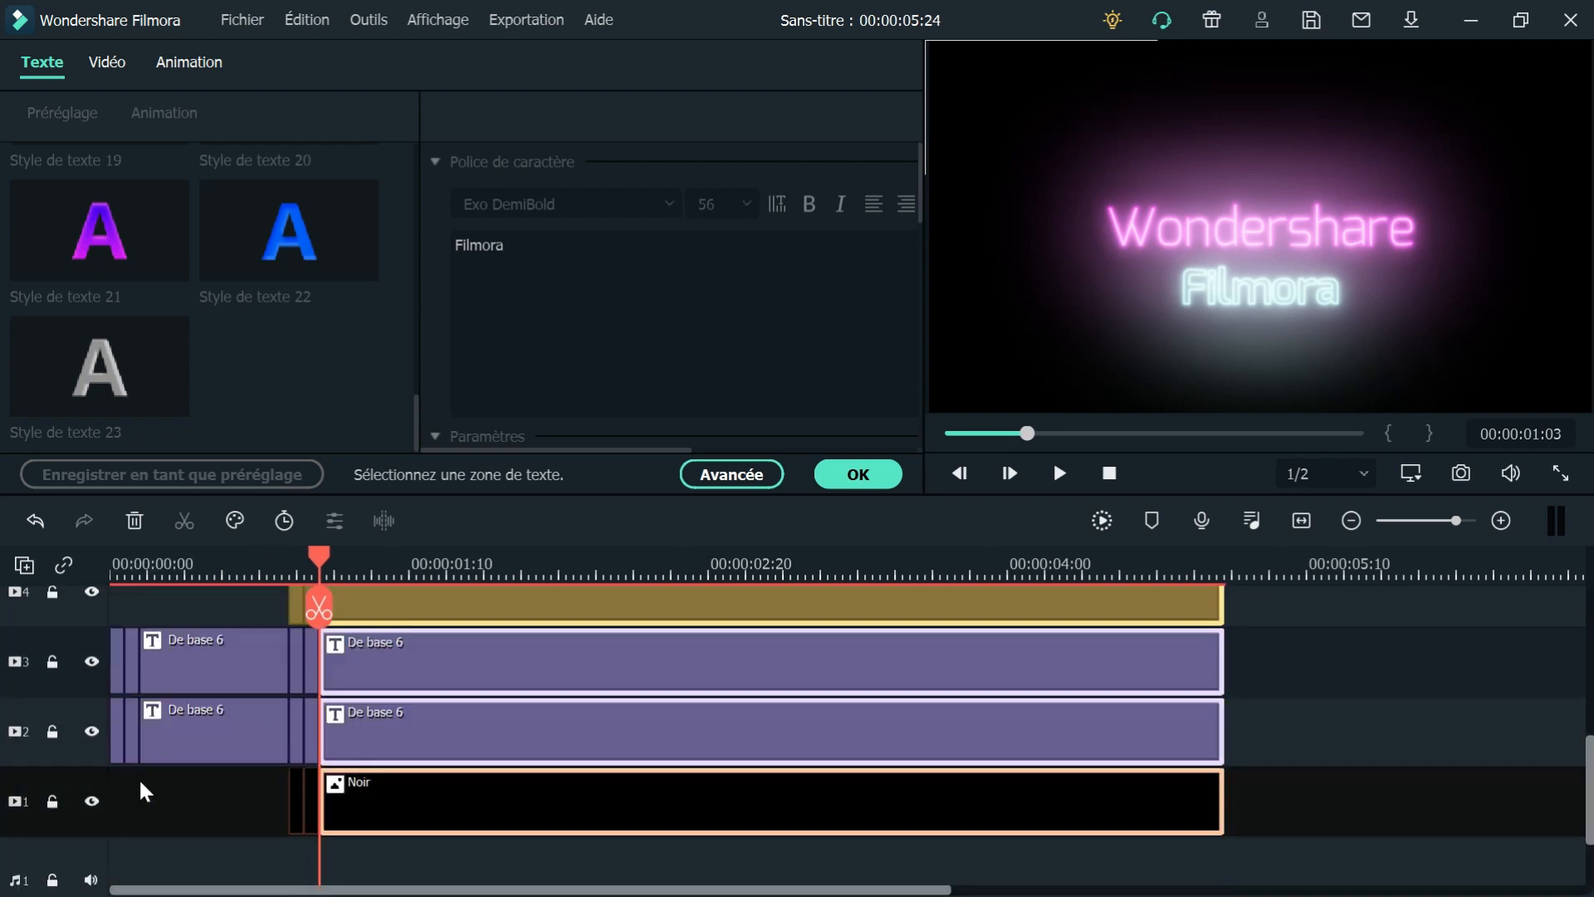
pyautogui.click(138, 777)
pyautogui.click(118, 671)
pyautogui.moveTo(116, 669); pyautogui.dragTo(303, 682)
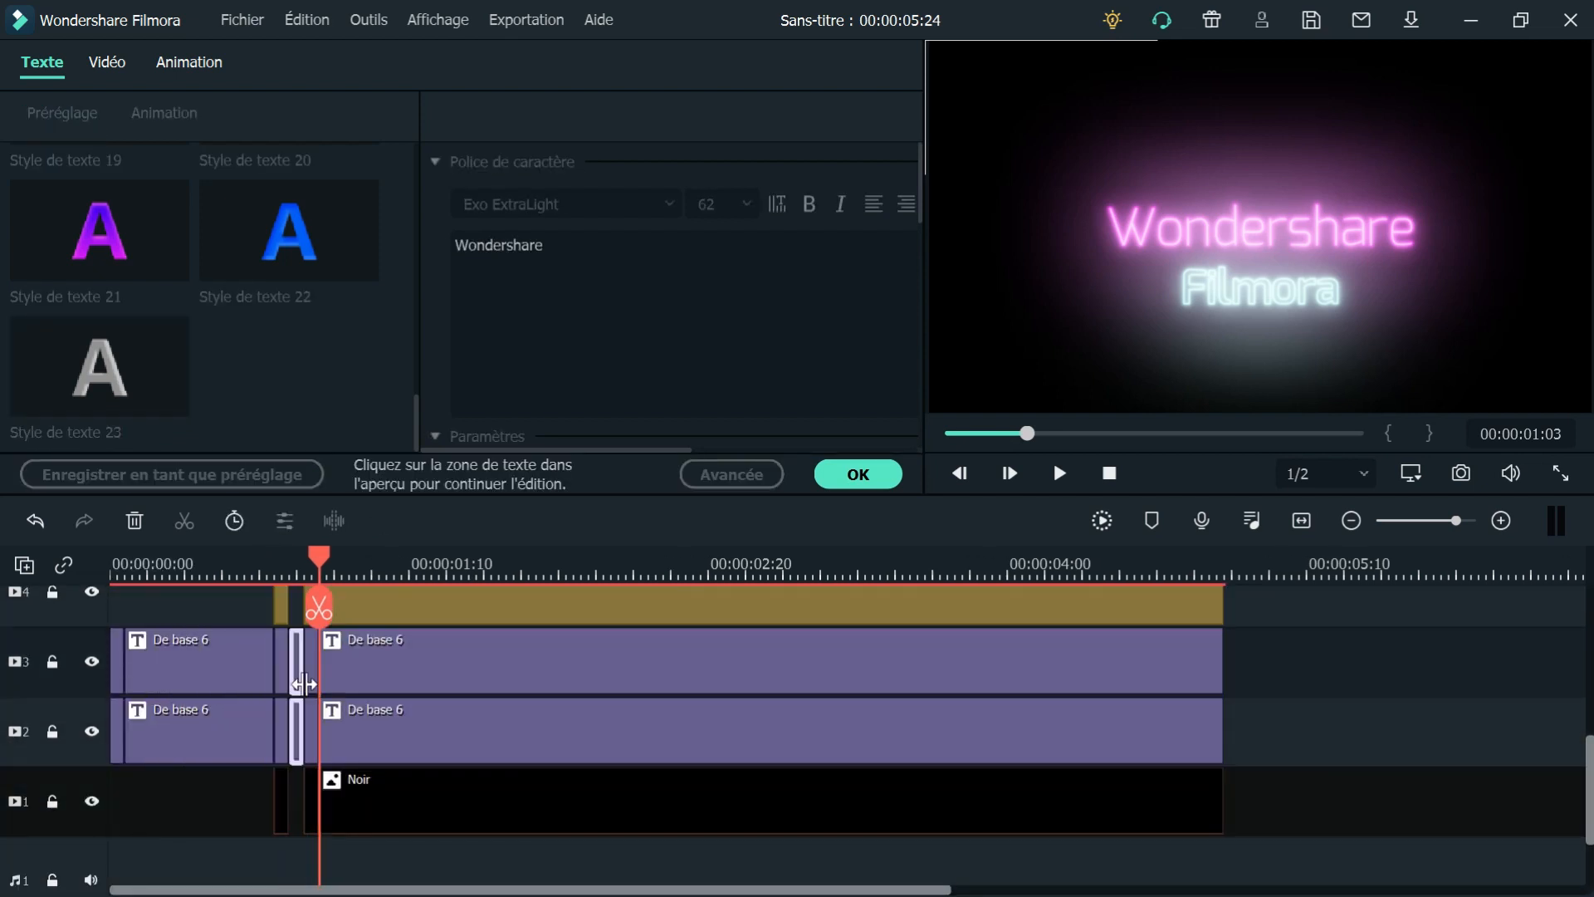
pyautogui.click(117, 777)
pyautogui.moveTo(116, 661); pyautogui.dragTo(327, 691)
pyautogui.scroll(5, 552, 750)
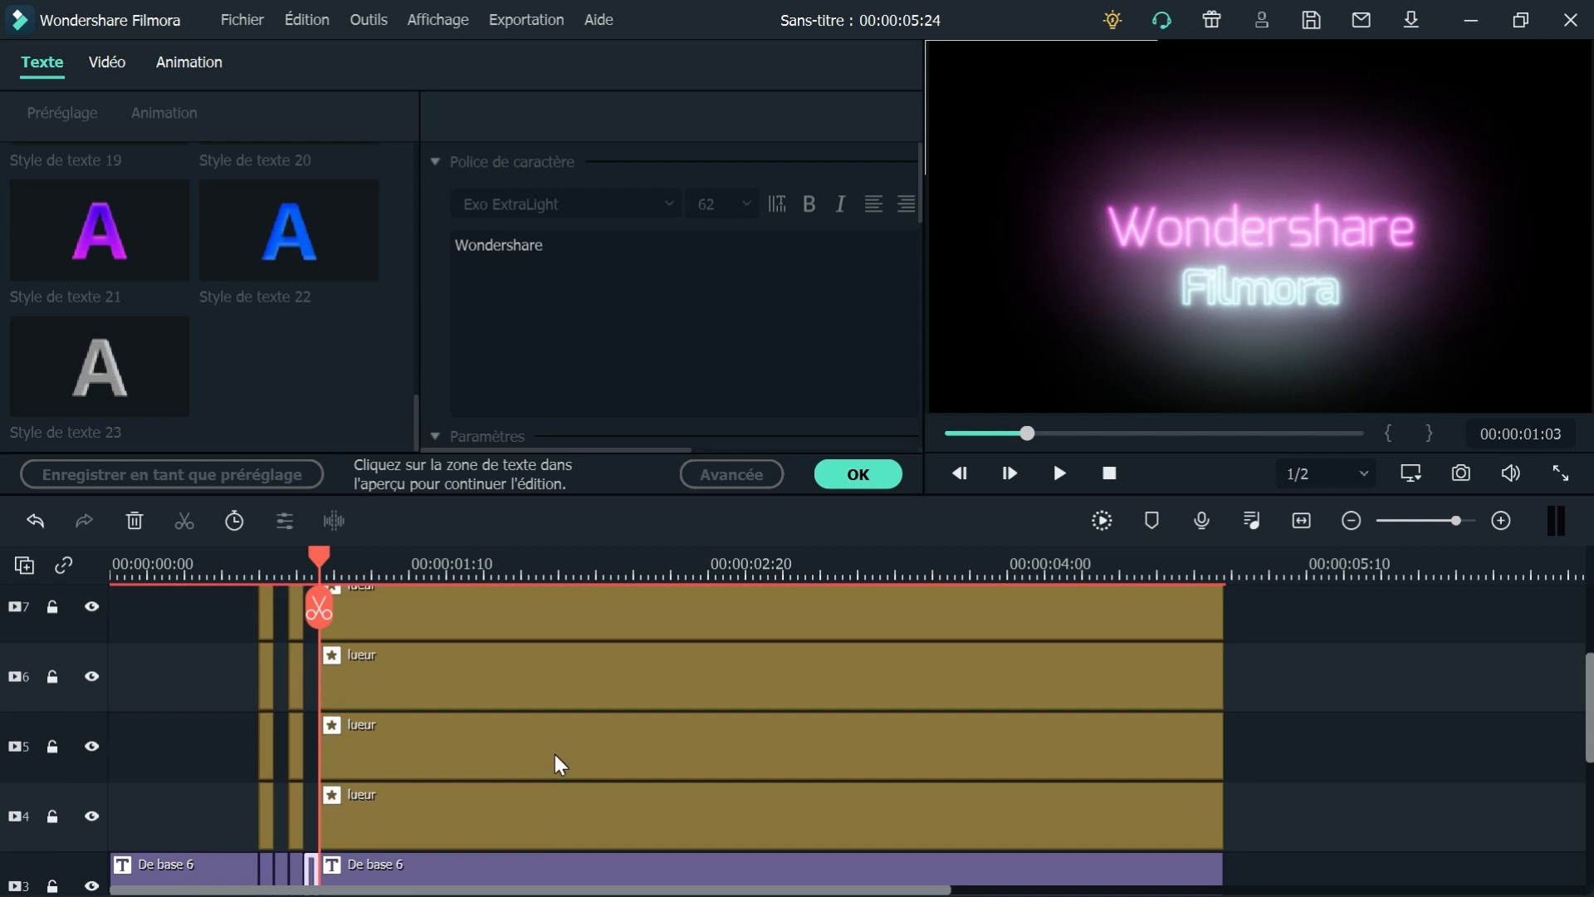
# Play the flicker animation from 00:00:00:17 and close the title settings
pyautogui.click(237, 569)
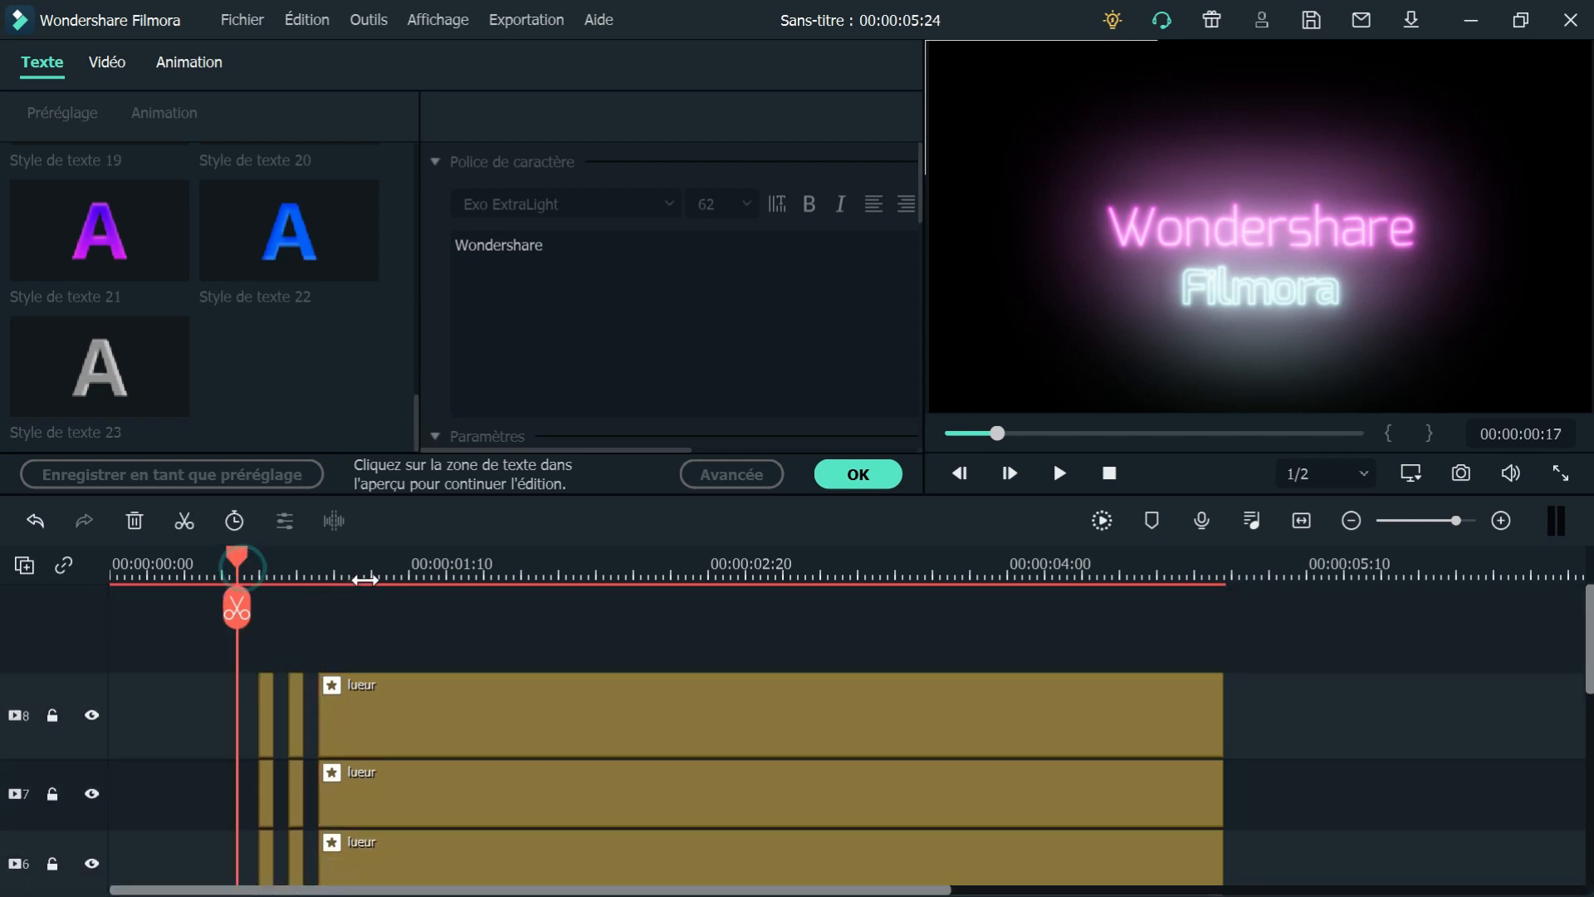
pyautogui.press('space')
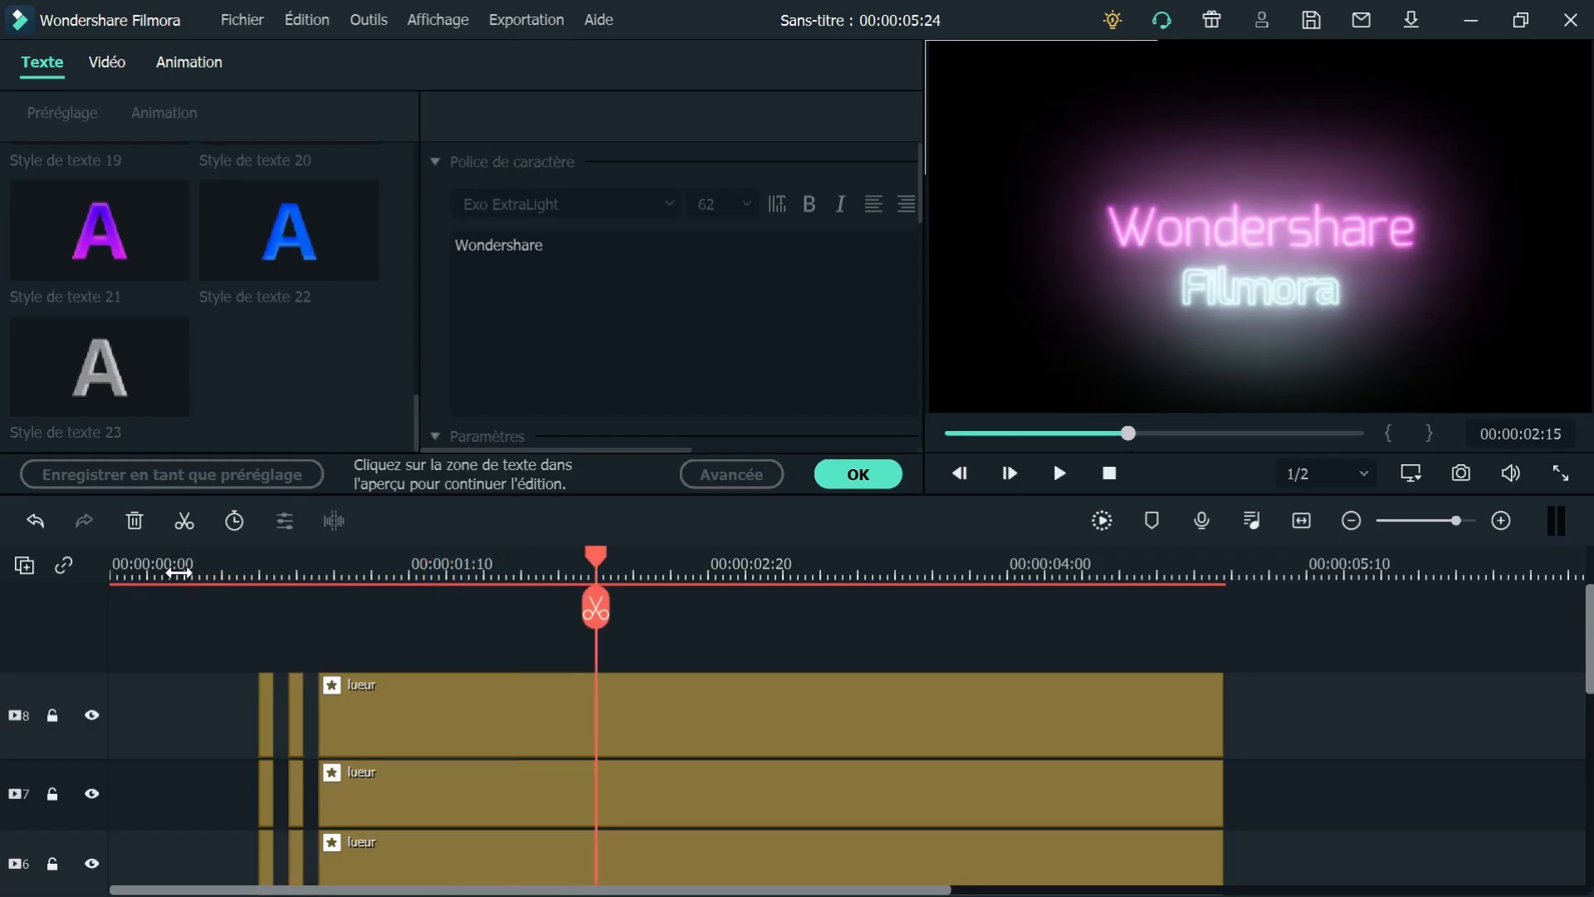
pyautogui.click(851, 476)
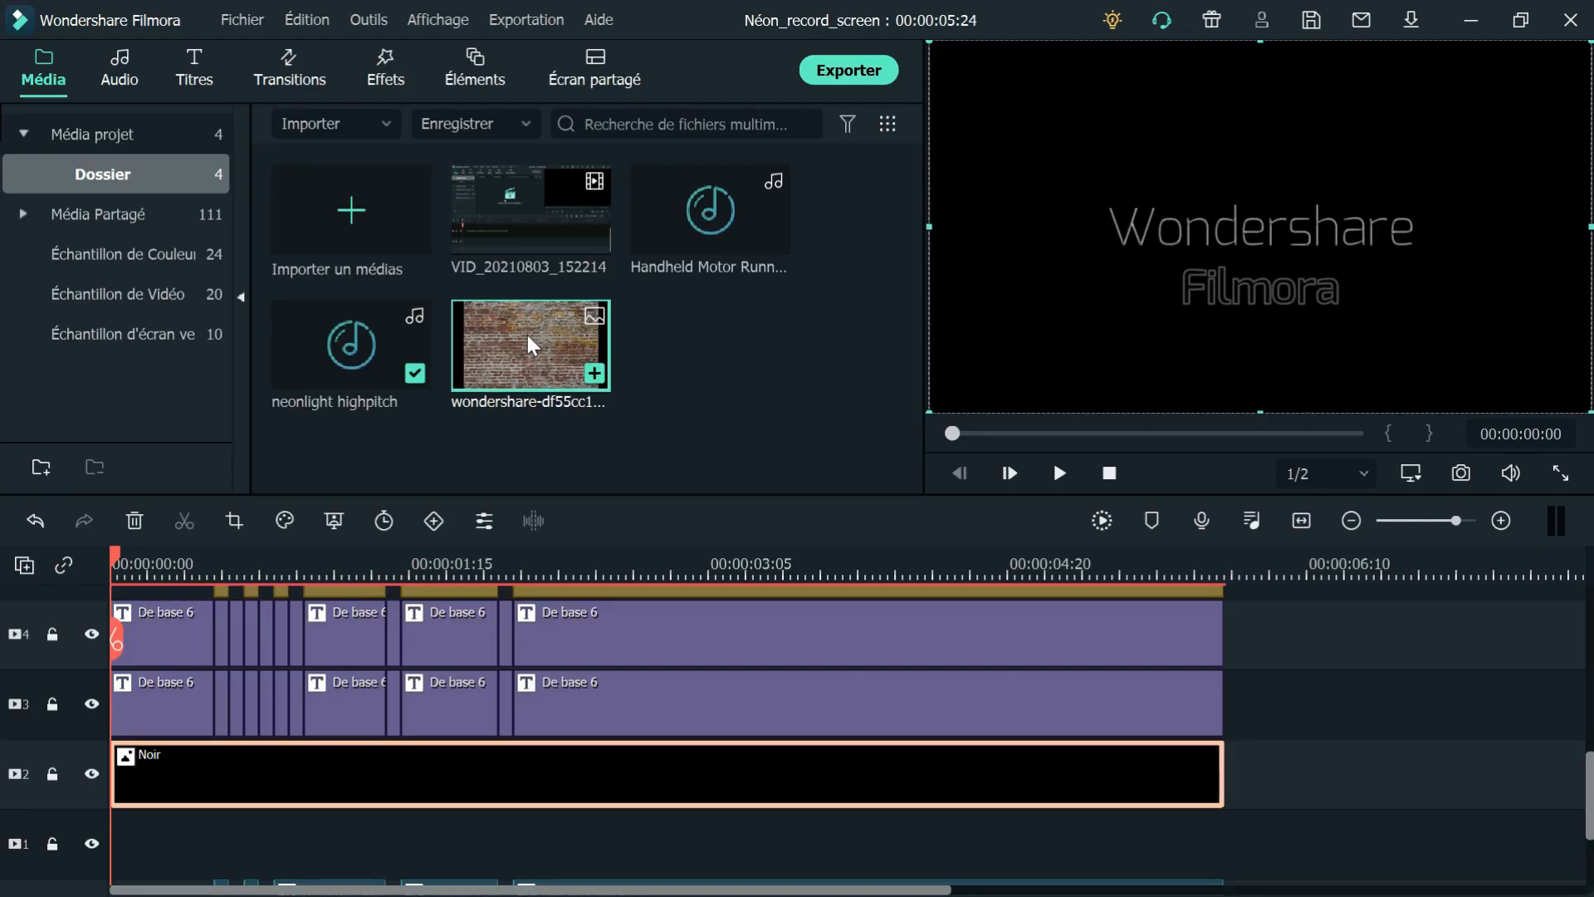
# Place the brick wall image on track 1 at the timeline start and extend it to the end of the black clip
pyautogui.click(523, 345)
pyautogui.moveTo(523, 345); pyautogui.dragTo(124, 838)
pyautogui.moveTo(1046, 837); pyautogui.dragTo(1224, 838)
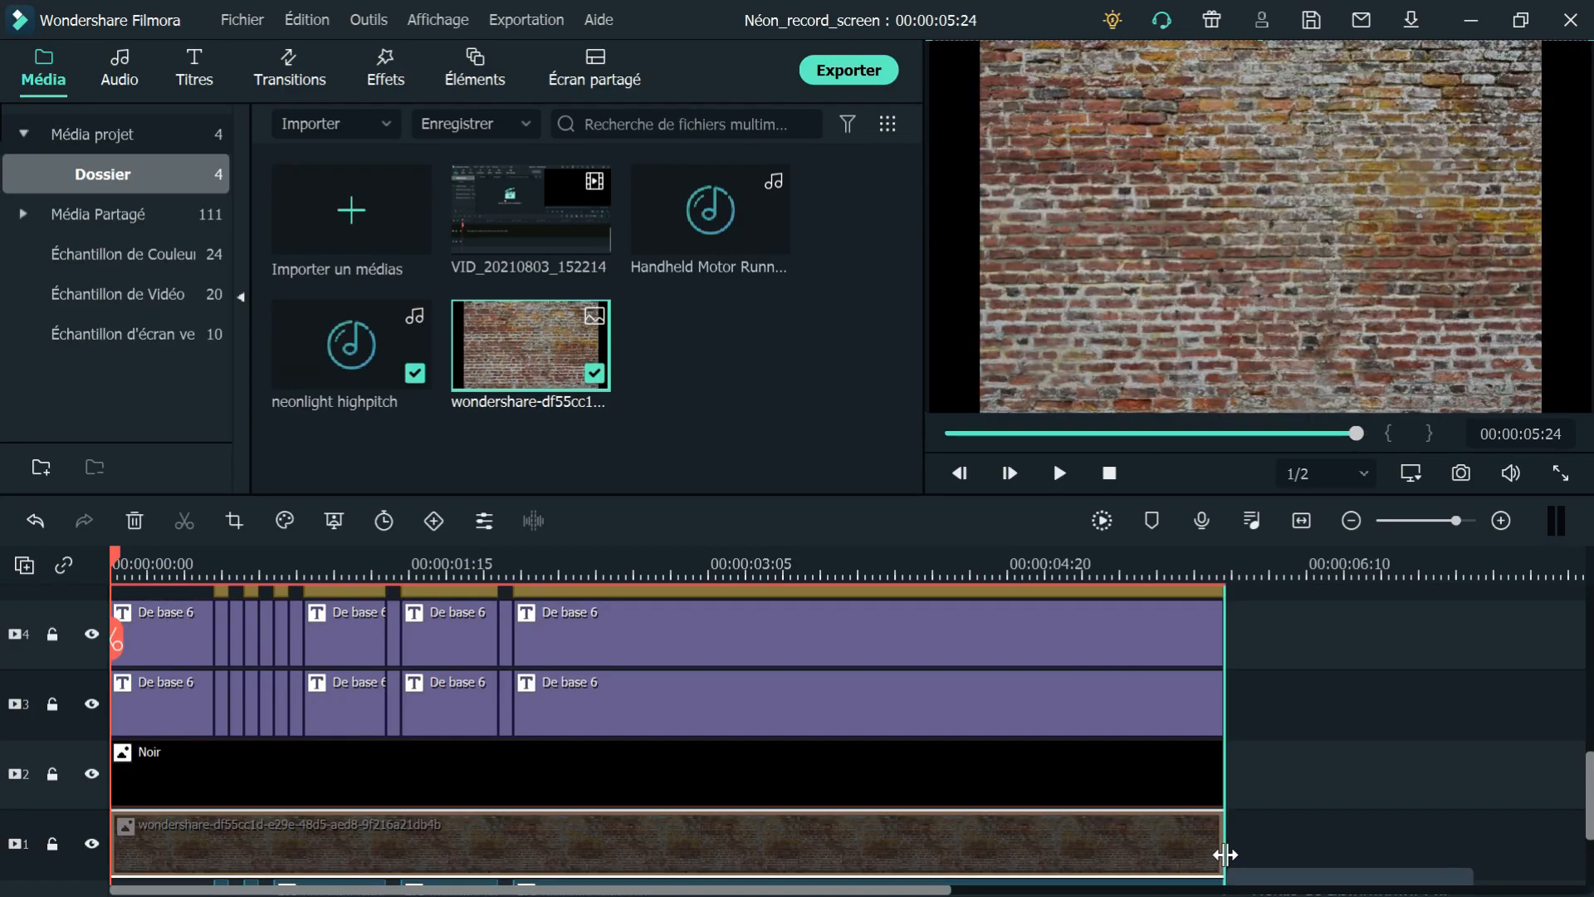
# Set the brick wall image's opacity to 22.61% and accept the change
pyautogui.press('space')
pyautogui.doubleClick(653, 839)
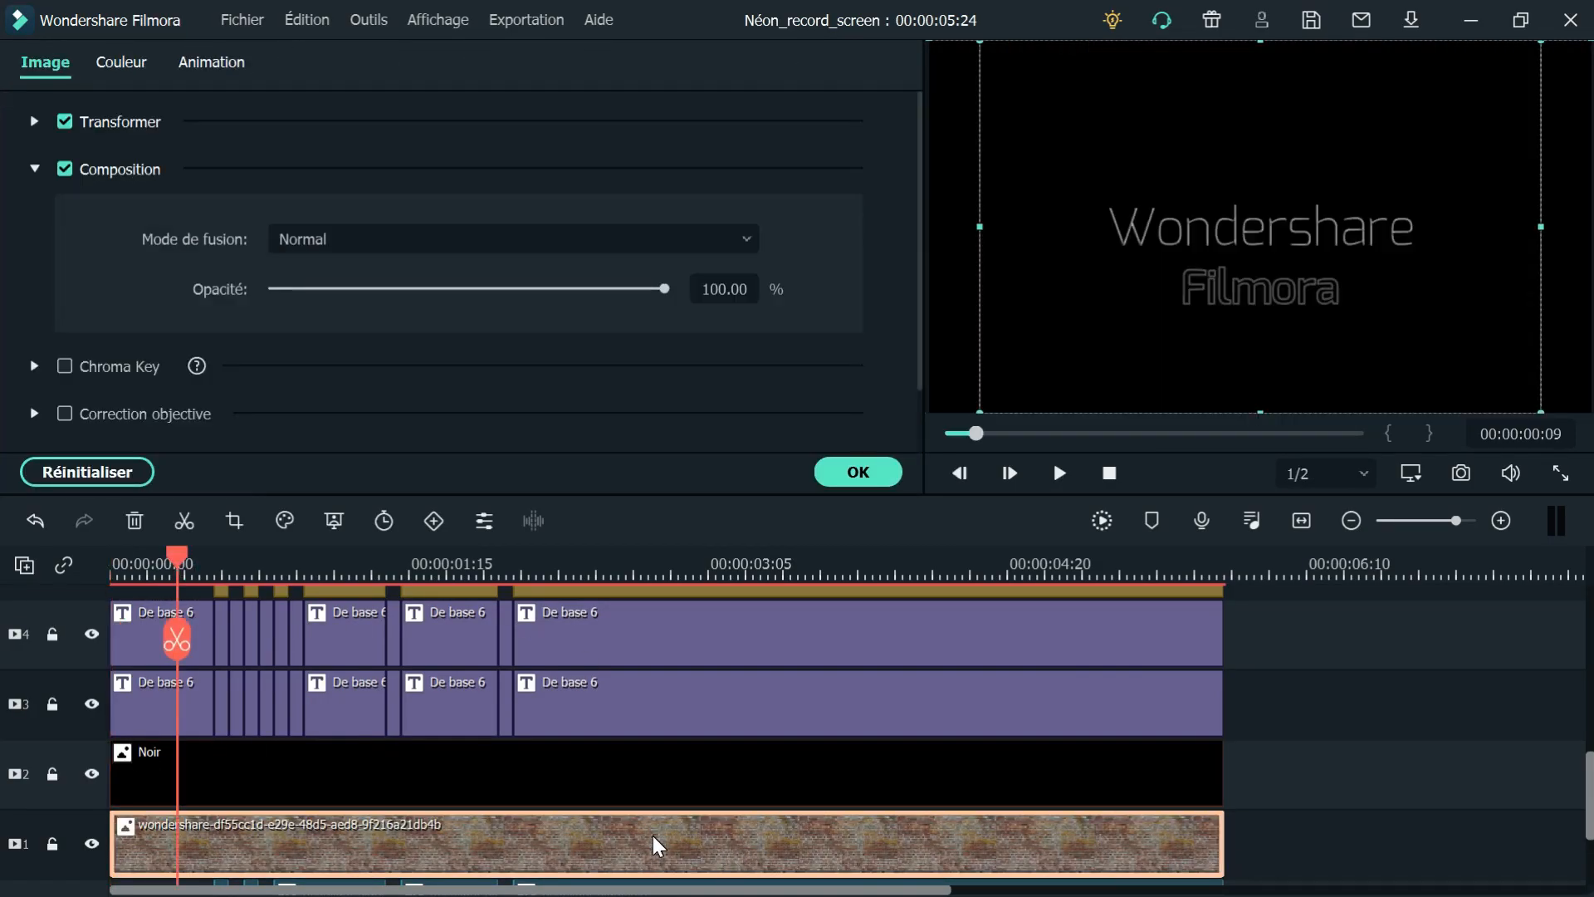
pyautogui.moveTo(664, 289); pyautogui.dragTo(363, 286)
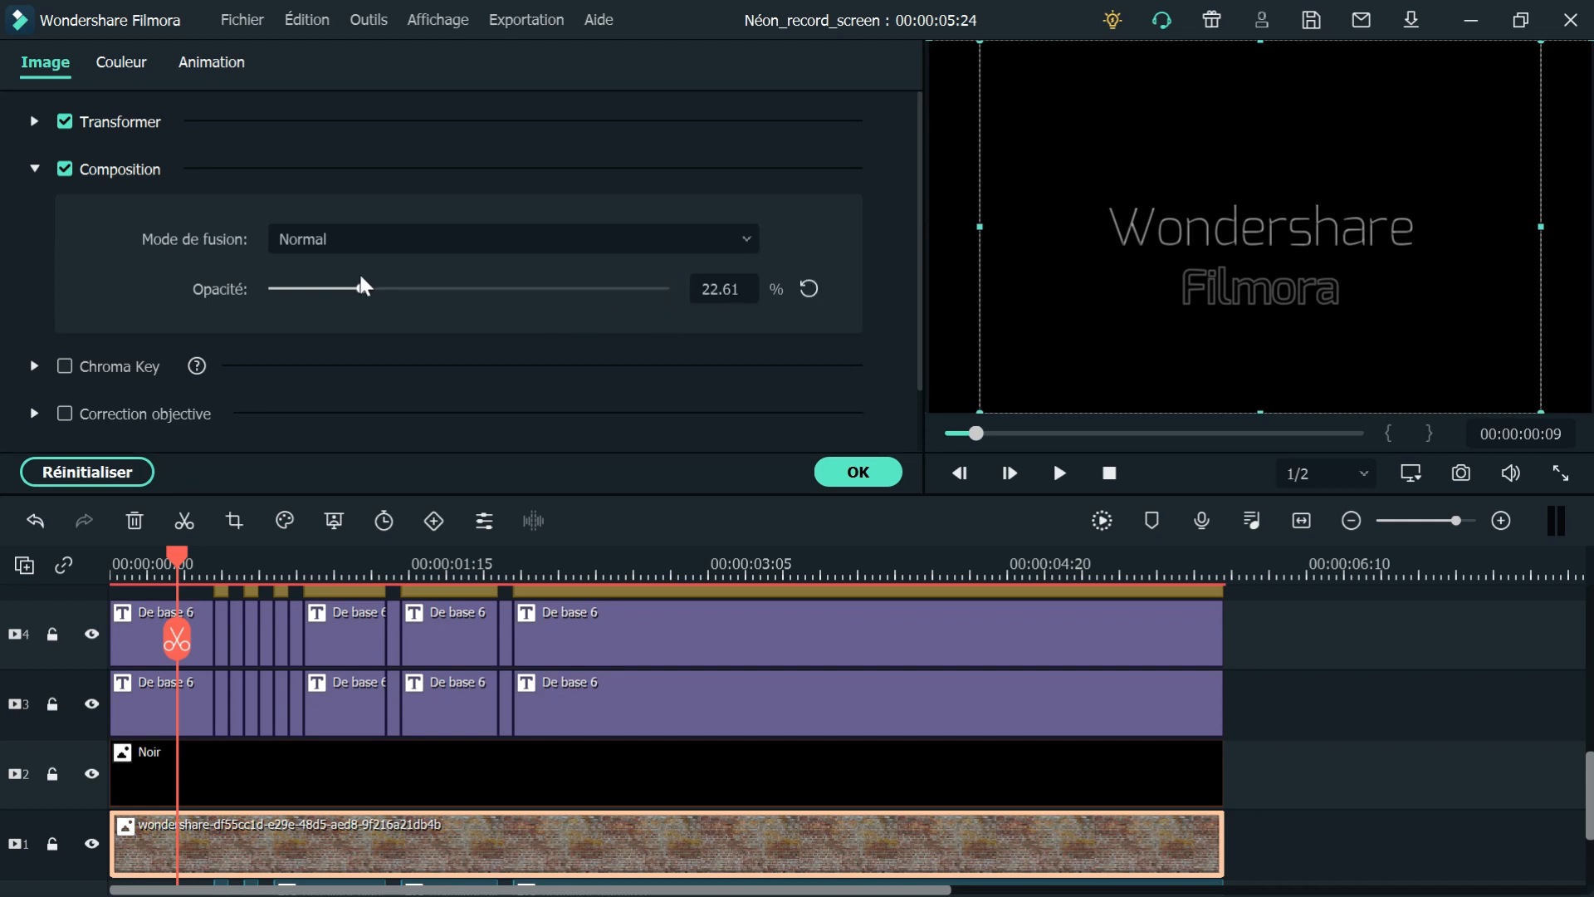
pyautogui.click(870, 465)
# Set the black clip's blend mode on track 2 to Lumière tamisée and accept the change
pyautogui.click(948, 779)
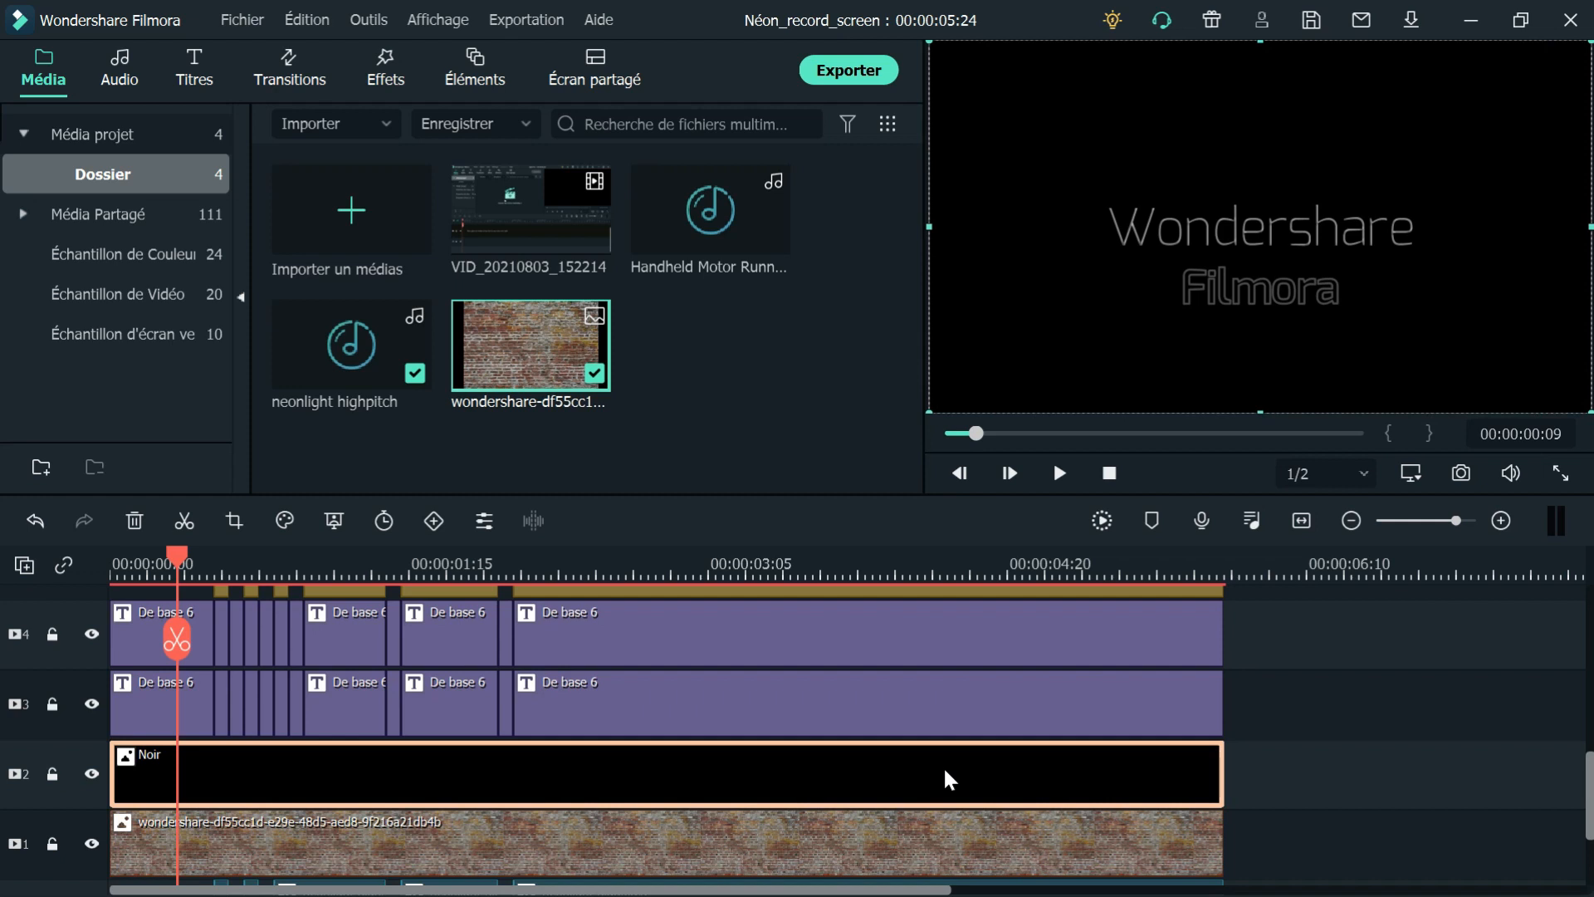
pyautogui.doubleClick(946, 773)
pyautogui.click(307, 236)
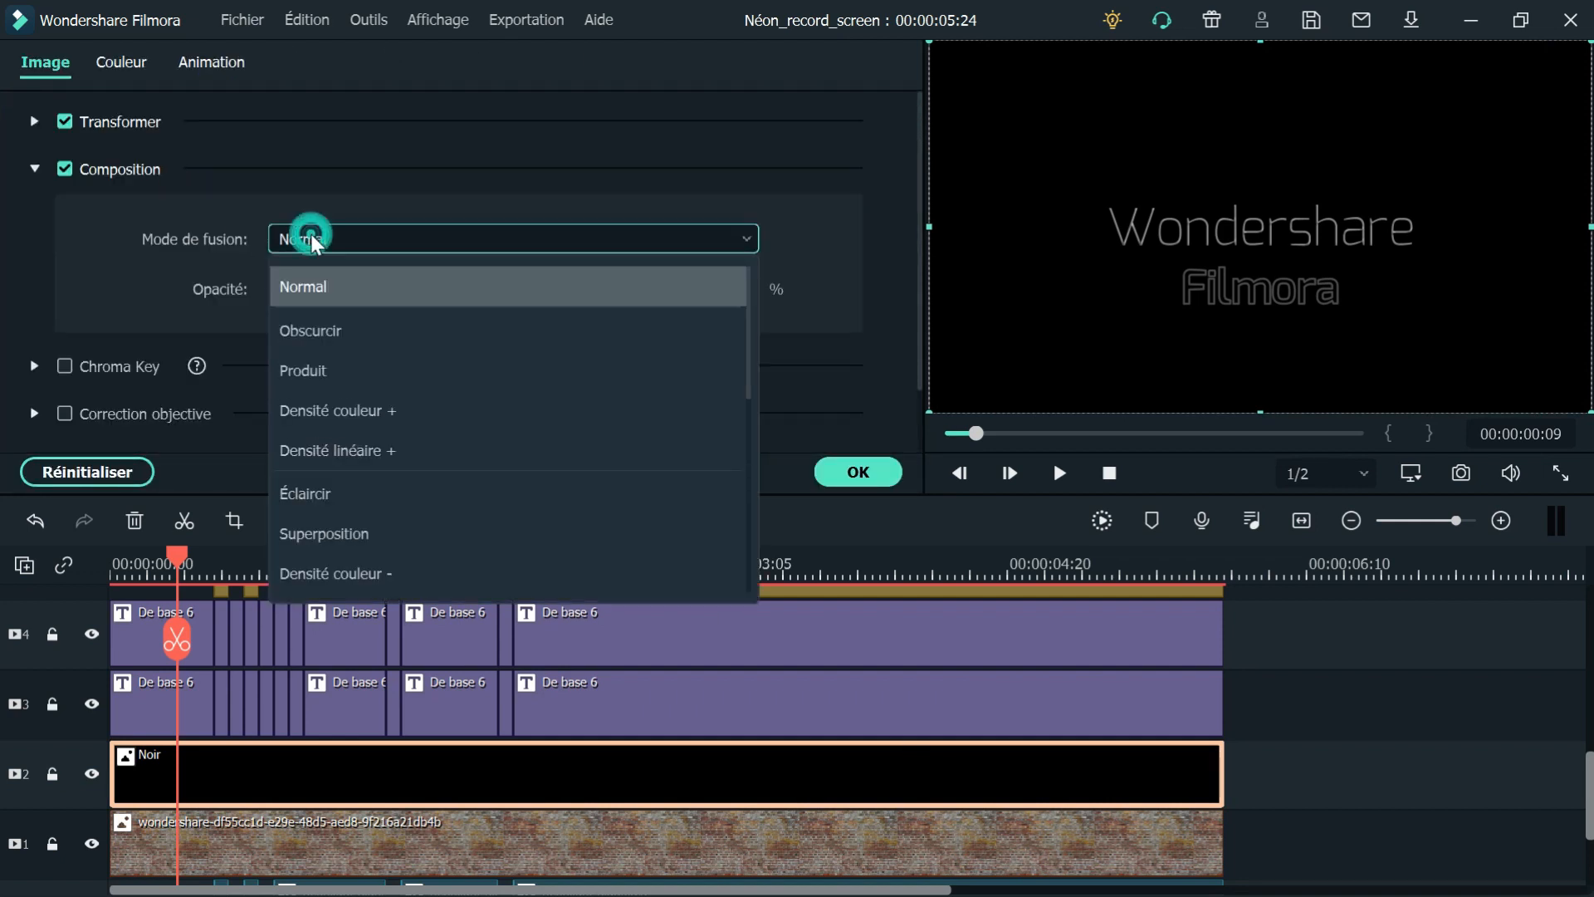
pyautogui.scroll(-1, 457, 481)
pyautogui.scroll(-1, 457, 481)
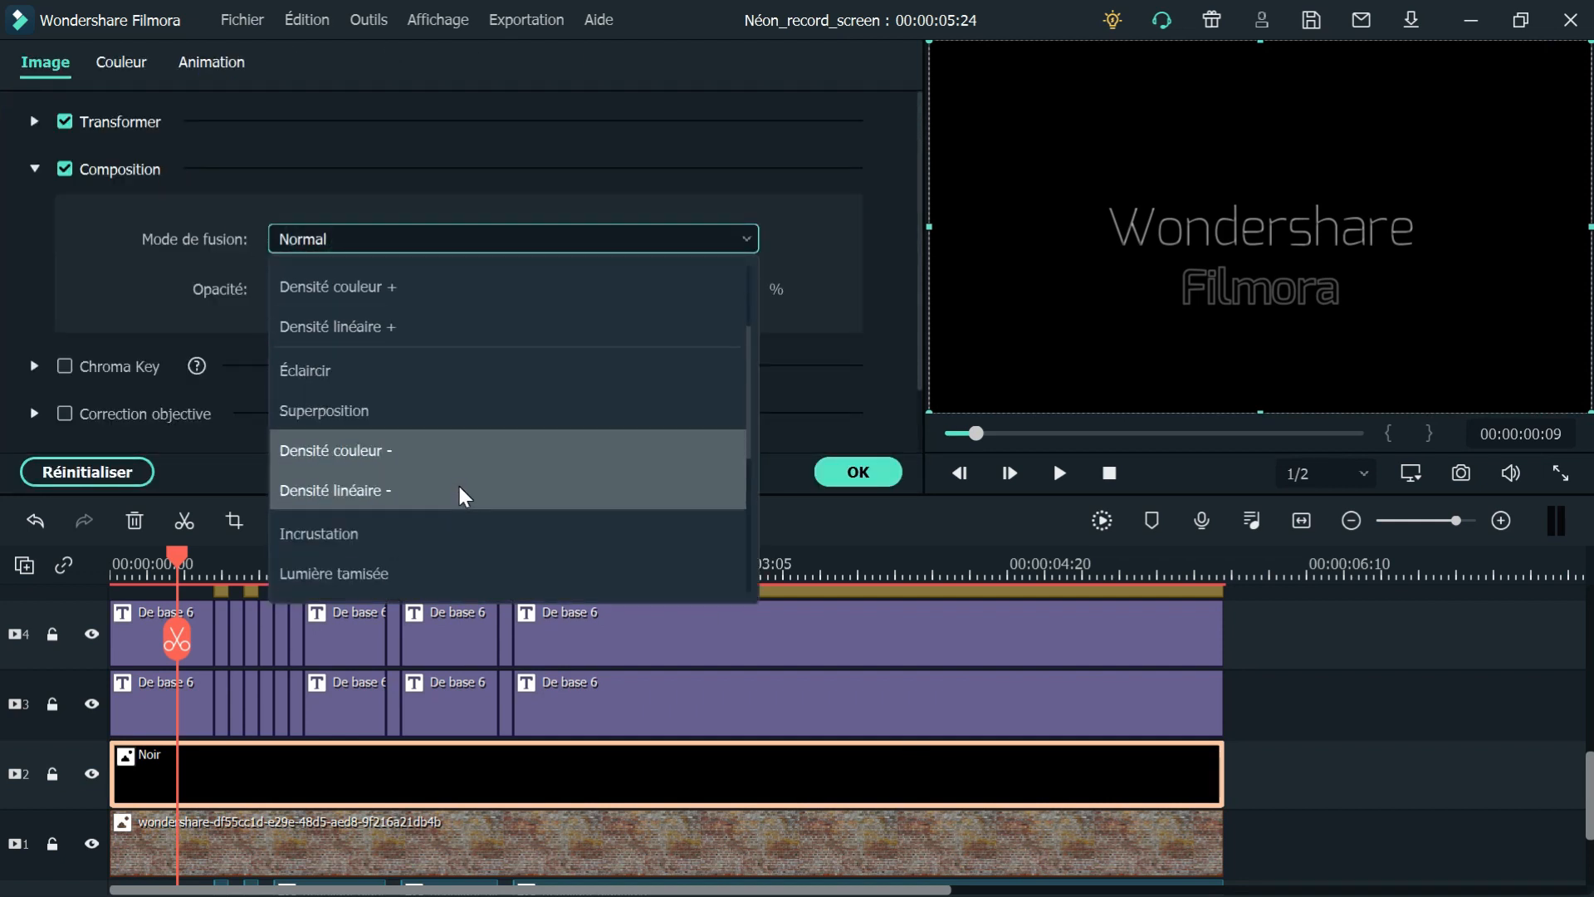
pyautogui.click(456, 570)
pyautogui.click(844, 471)
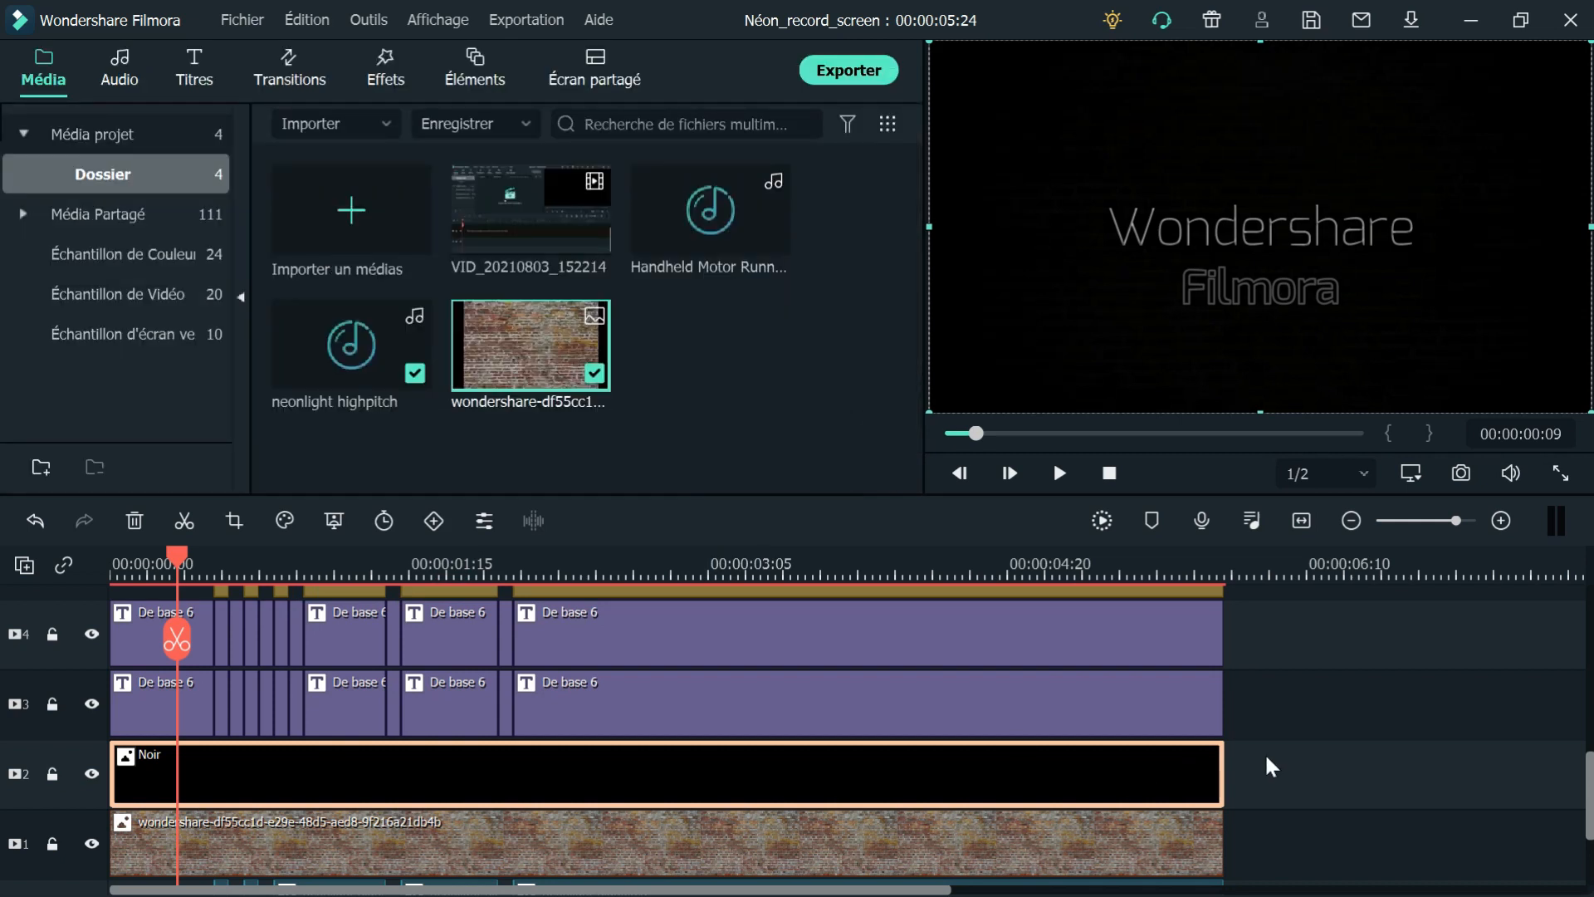
# Scale the brick wall image on track 1 to 163.06% with 00:00:03:01 shown in the preview, and accept the change
pyautogui.scroll(-2, 1264, 752)
pyautogui.click(678, 564)
pyautogui.click(916, 734)
pyautogui.doubleClick(870, 717)
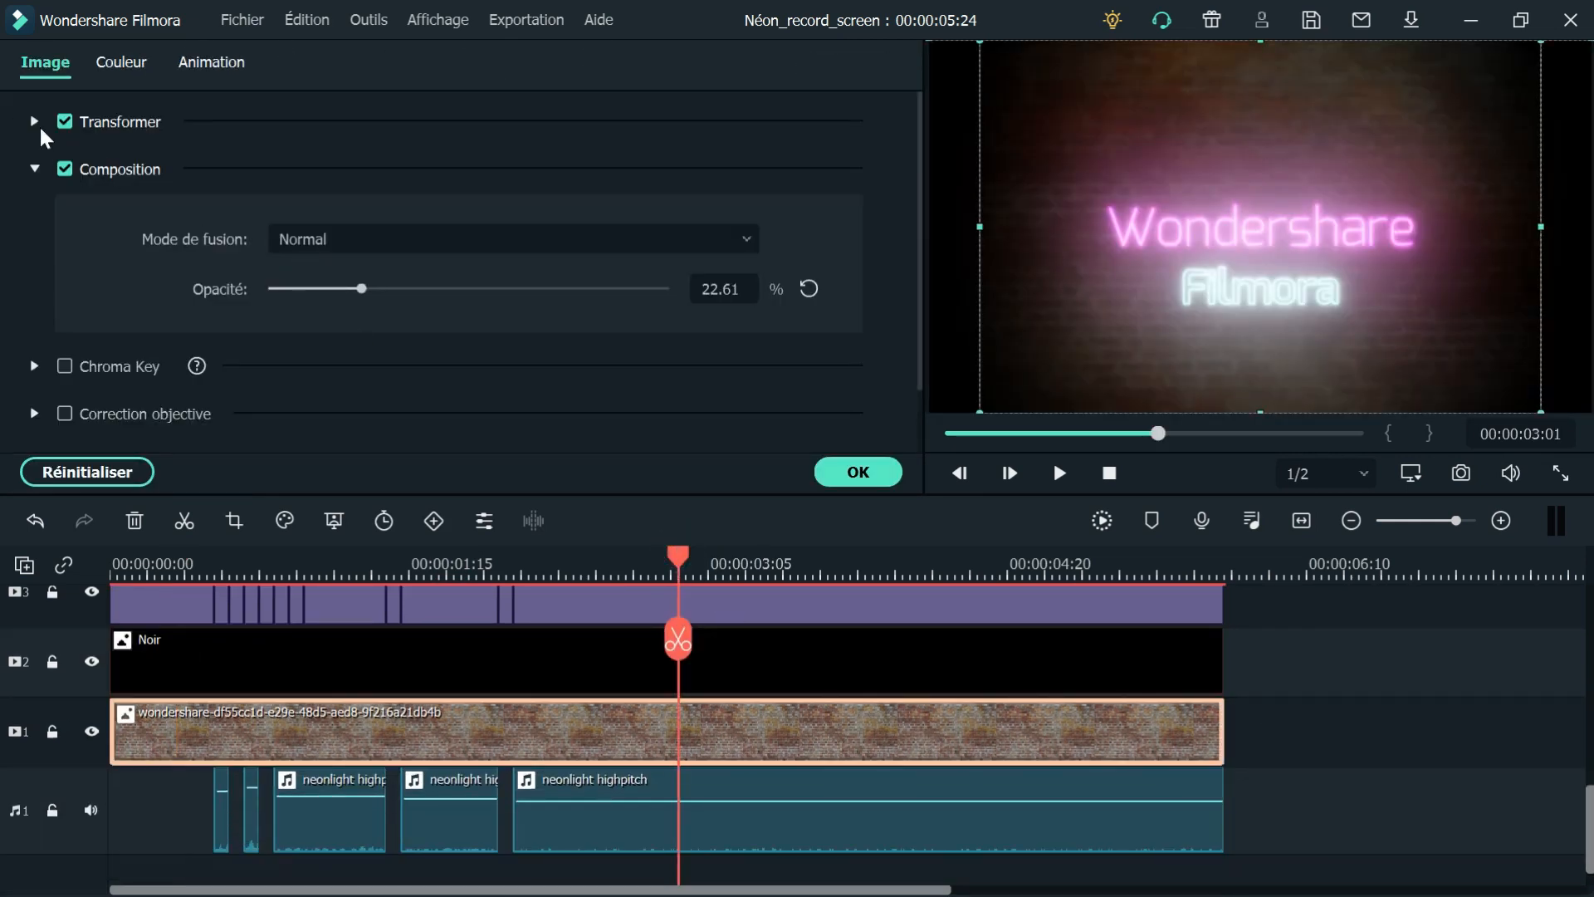
pyautogui.click(35, 122)
pyautogui.moveTo(370, 290); pyautogui.dragTo(434, 313)
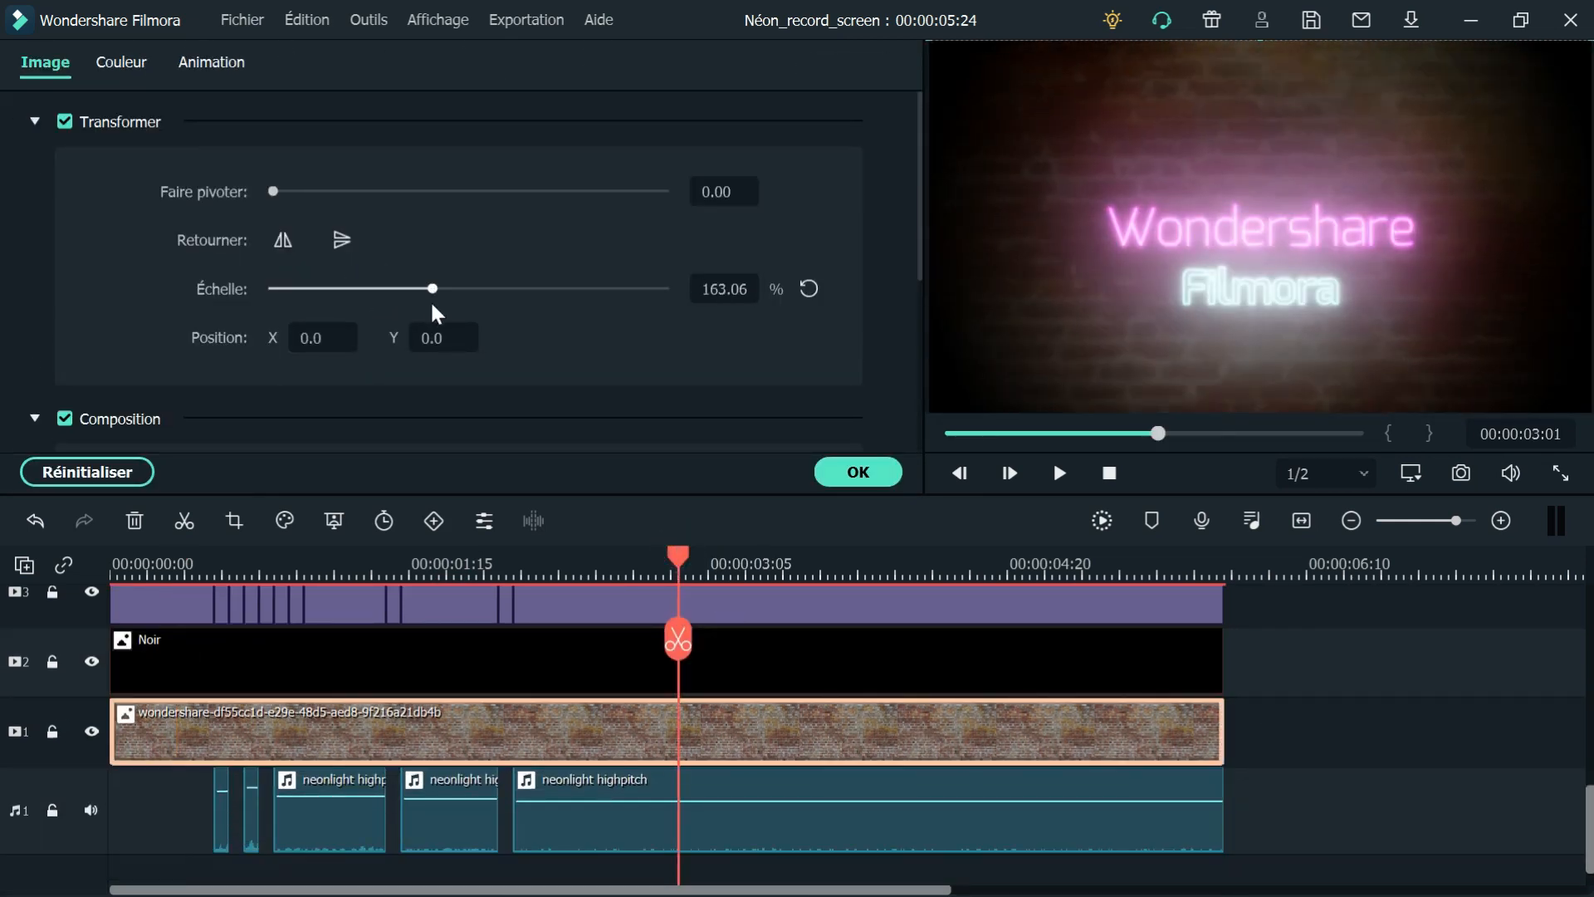
pyautogui.click(863, 473)
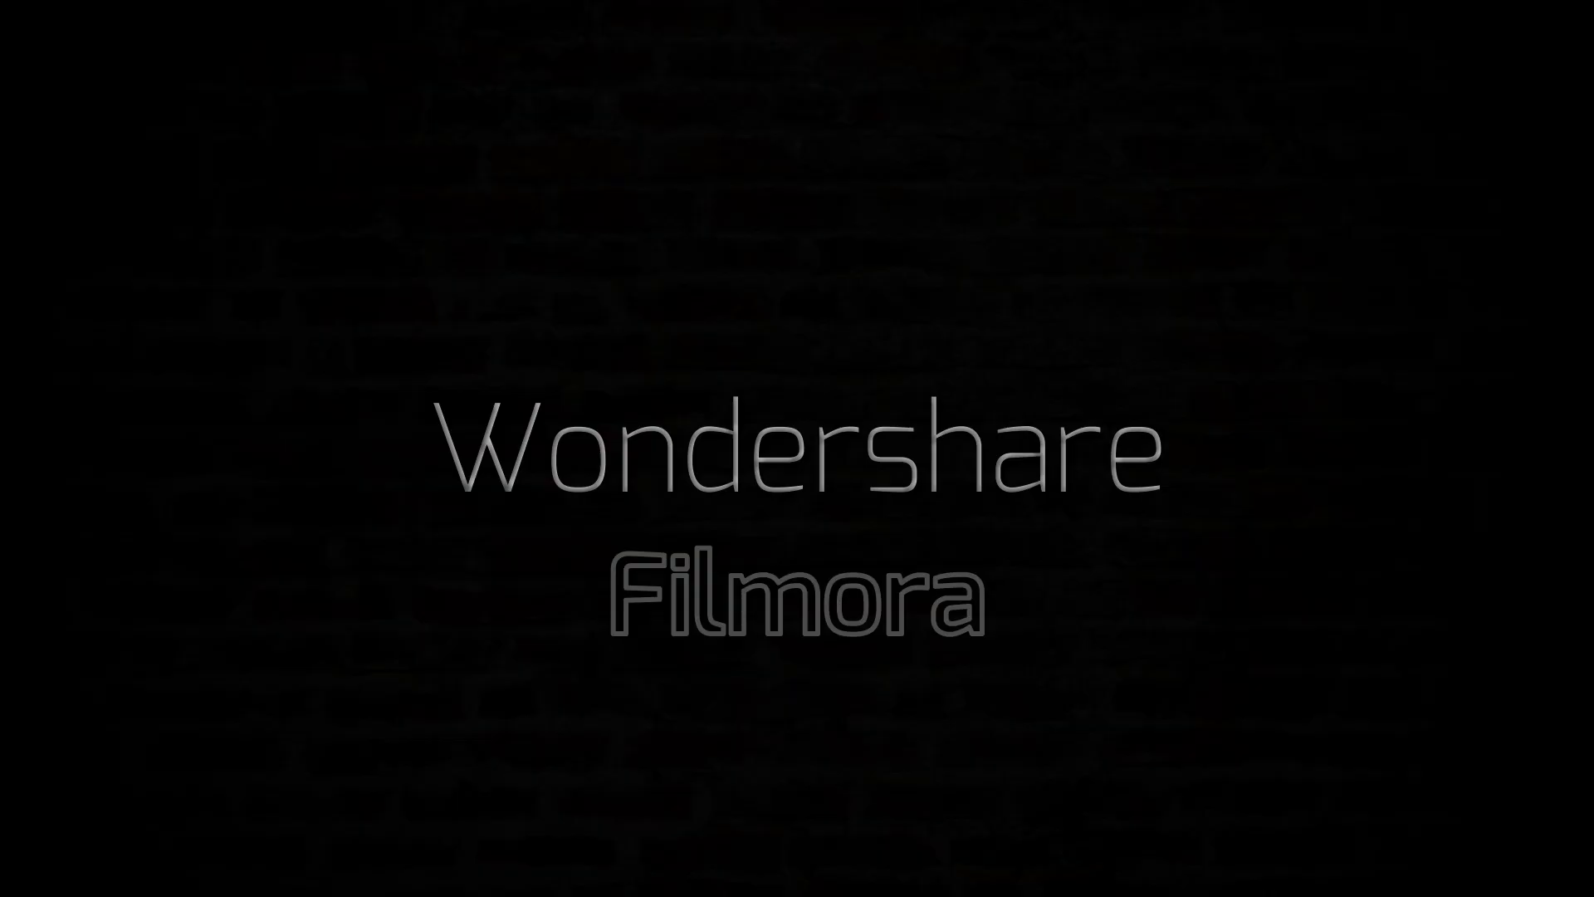